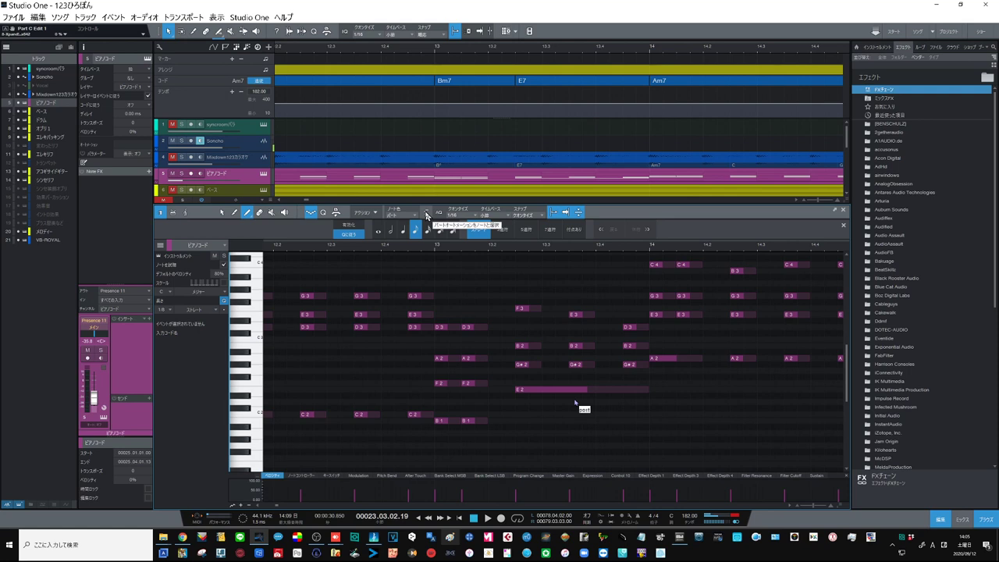
Step: Move the long E2 note under the E7 chord of the ピアノコード part to F2
click(221, 213)
click(567, 392)
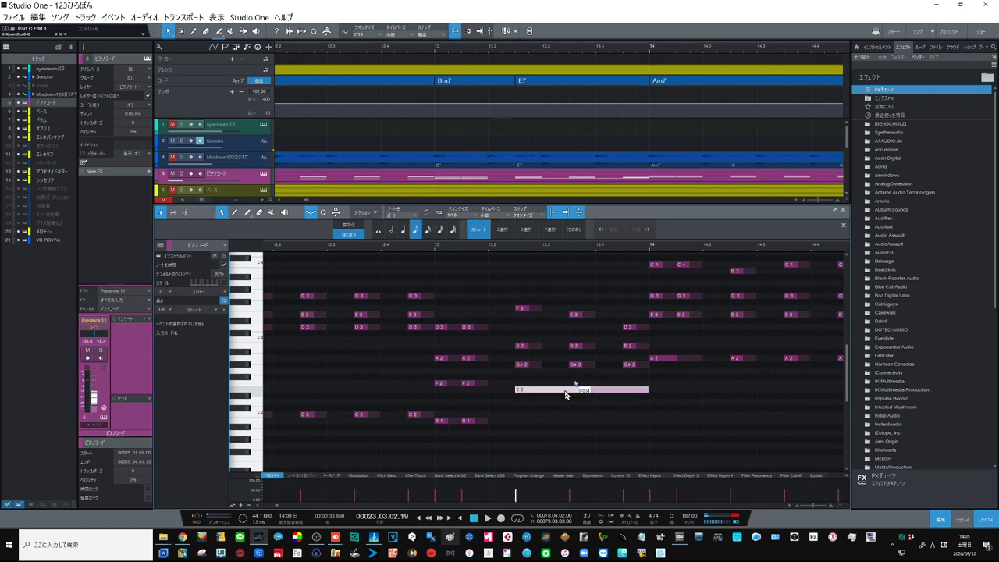
drag(567, 392, 572, 403)
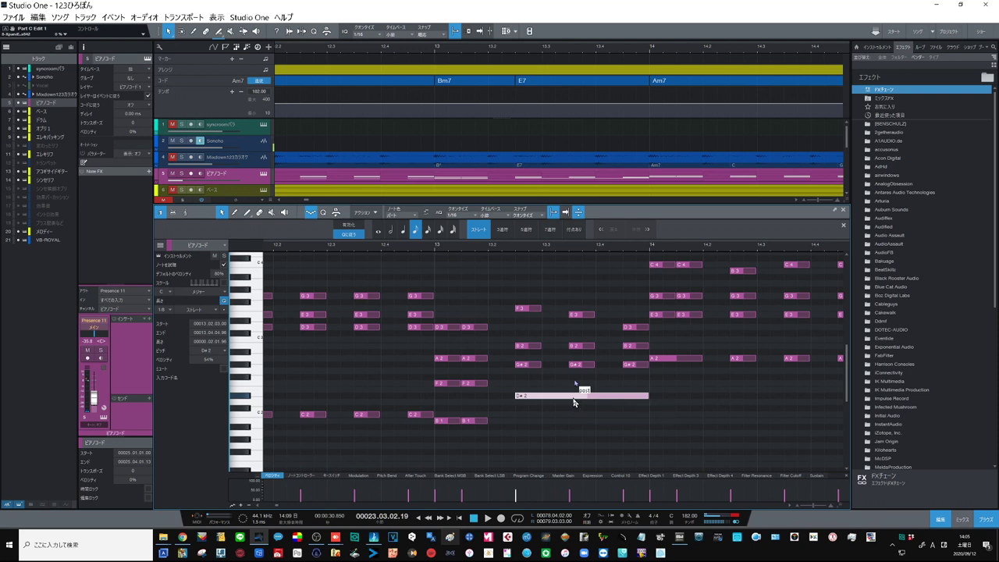
drag(570, 400, 575, 393)
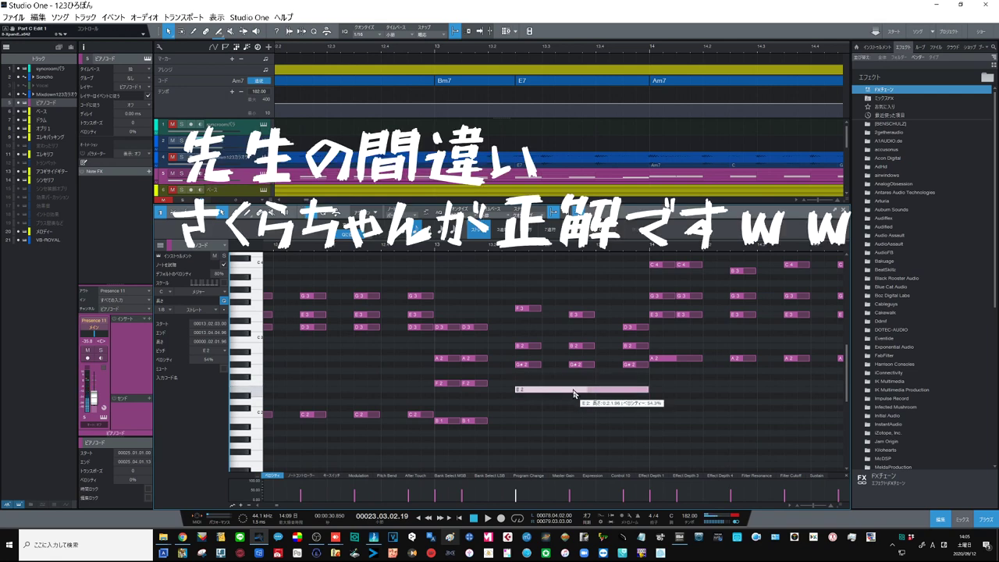
drag(574, 392, 576, 388)
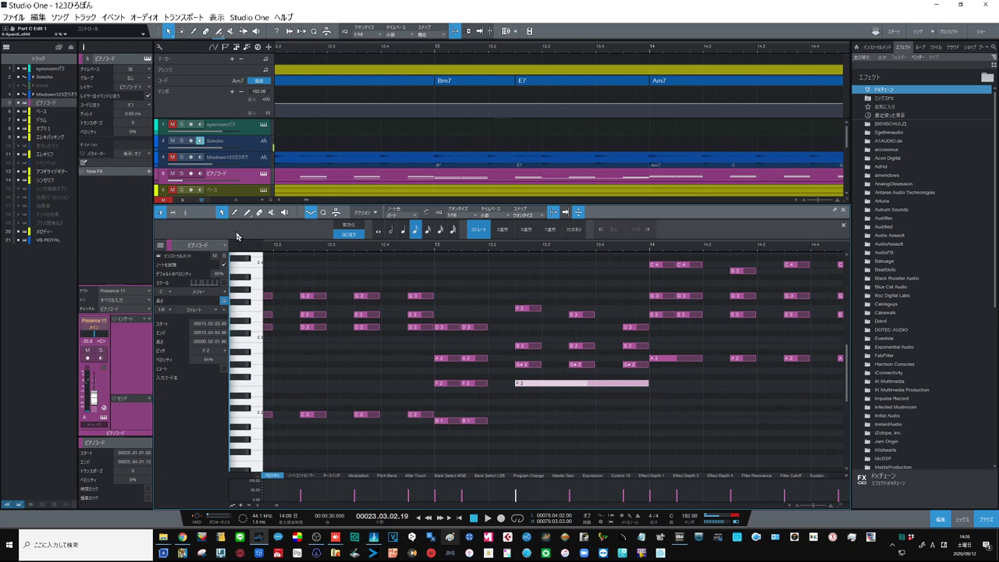
Step: Show the ピアノコード part in score notation, examine the lowest note of the chord in bar 20, and return to the piano roll
click(186, 212)
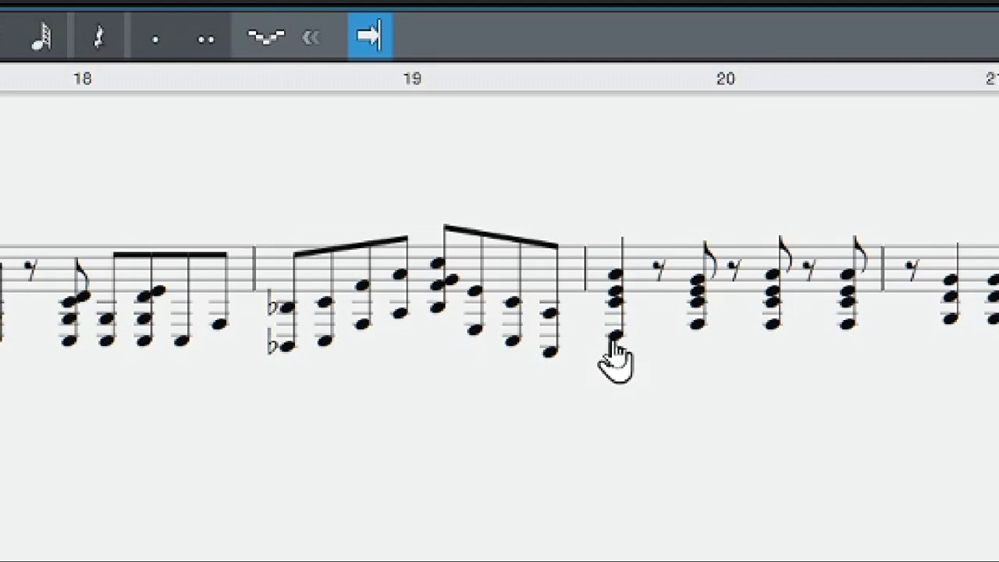
drag(613, 337, 613, 333)
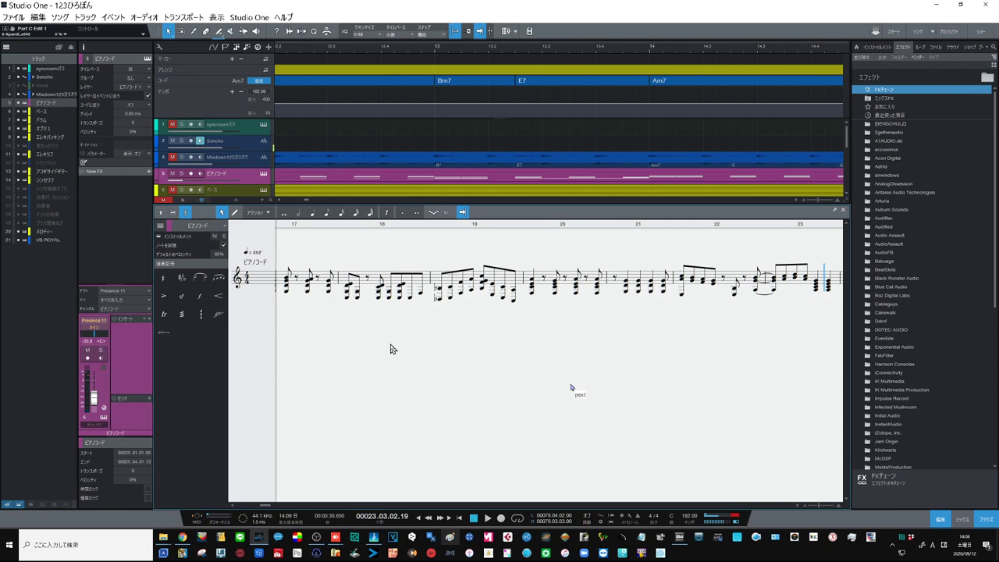
click(161, 213)
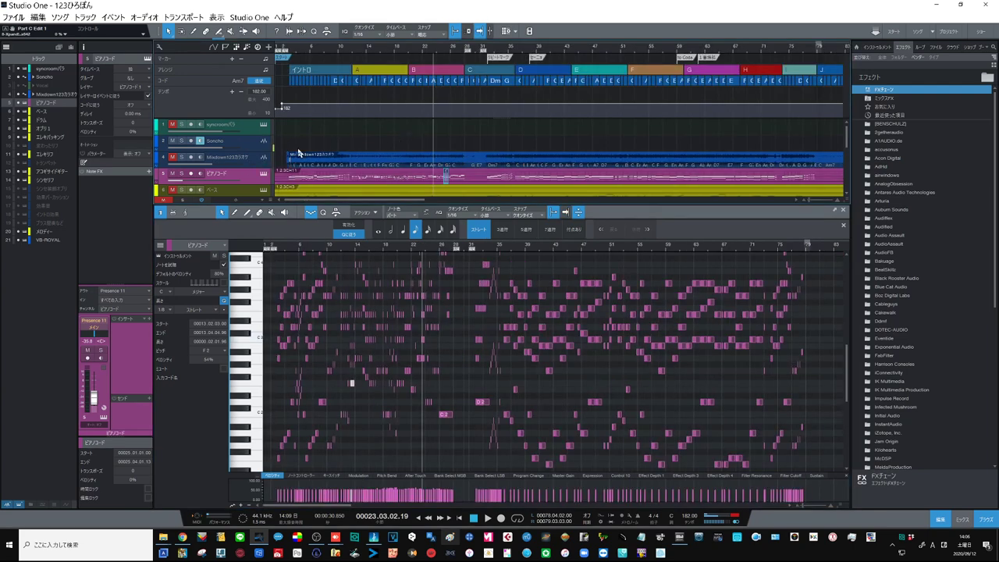
Step: Compare the Mixdown123カラオケ audio waveform with the ピアノコード notes by displaying each event in the editor
drag(410, 52, 370, 42)
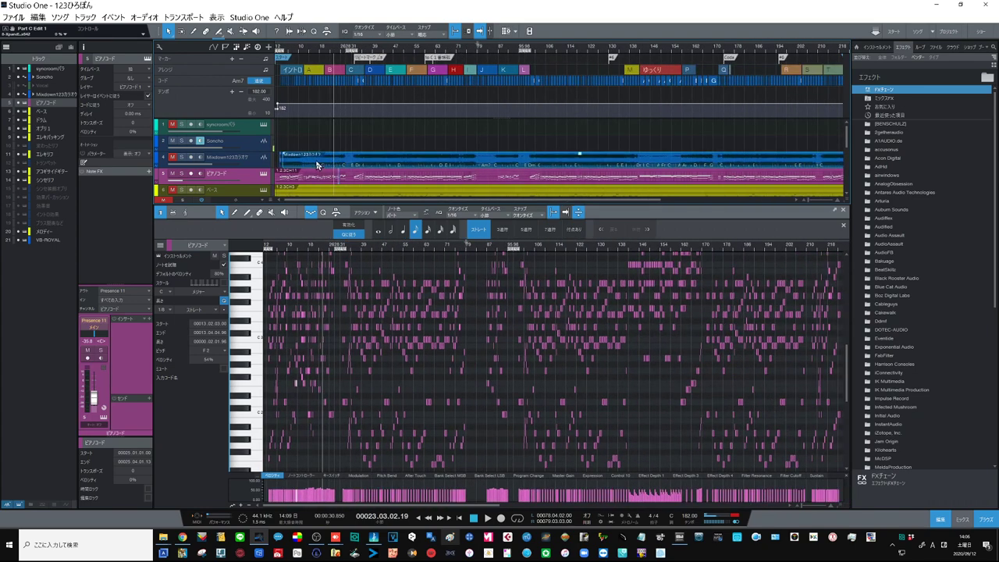
click(317, 164)
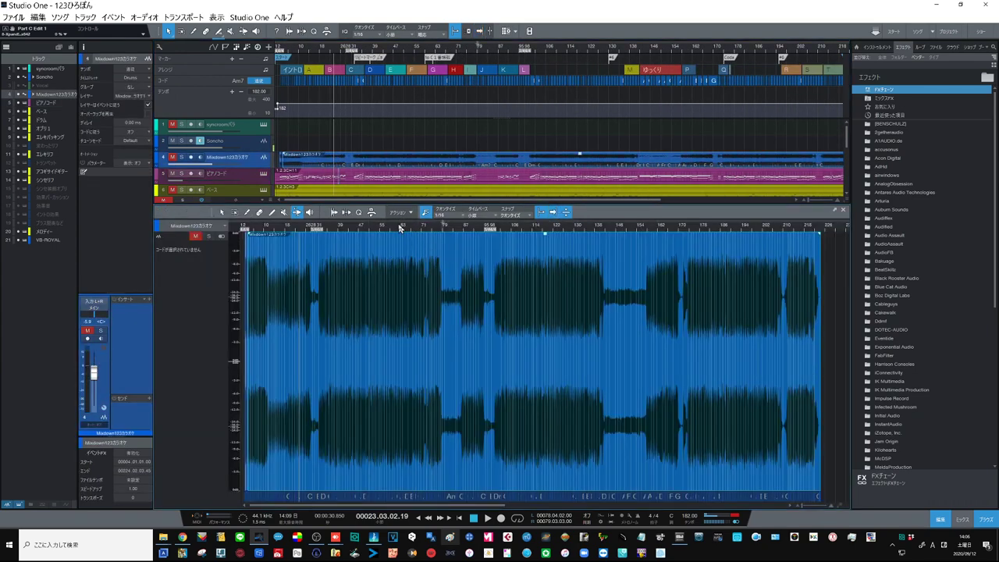
drag(398, 230, 500, 248)
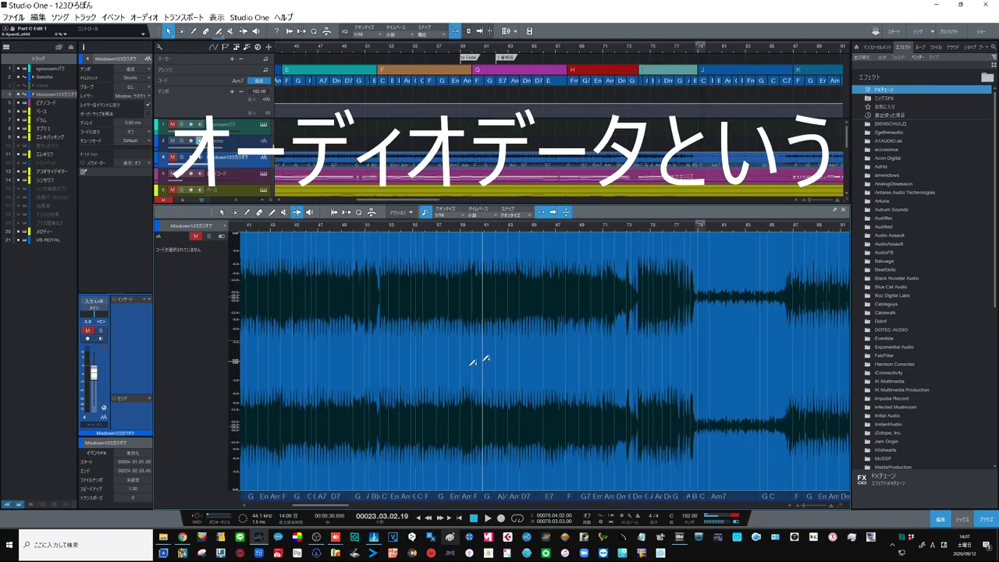
click(428, 181)
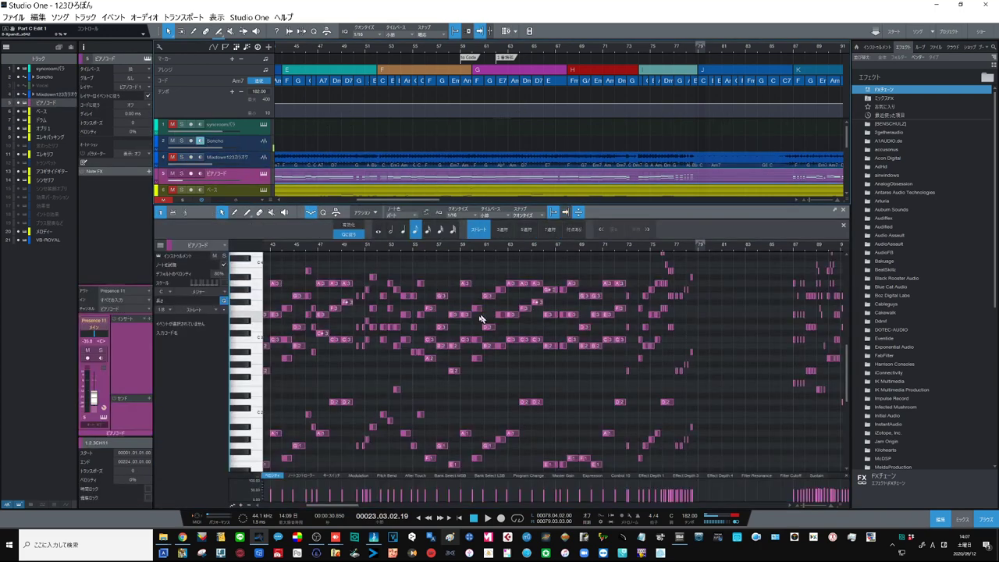
click(440, 160)
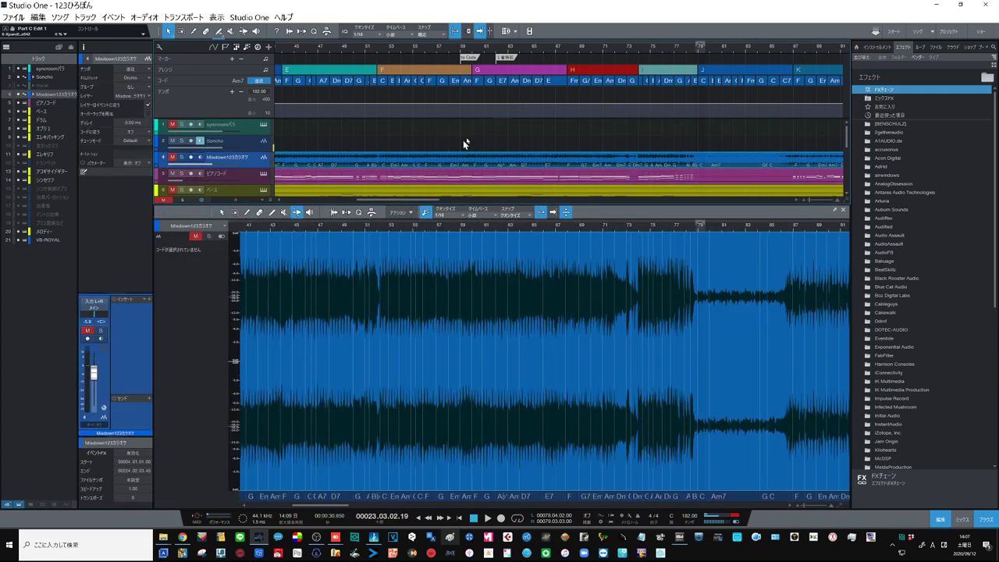
Step: Solo the Soncho track for the audio that starts at bar 234
key(w)
key(w)
key(w)
key(w)
drag(761, 52, 497, 68)
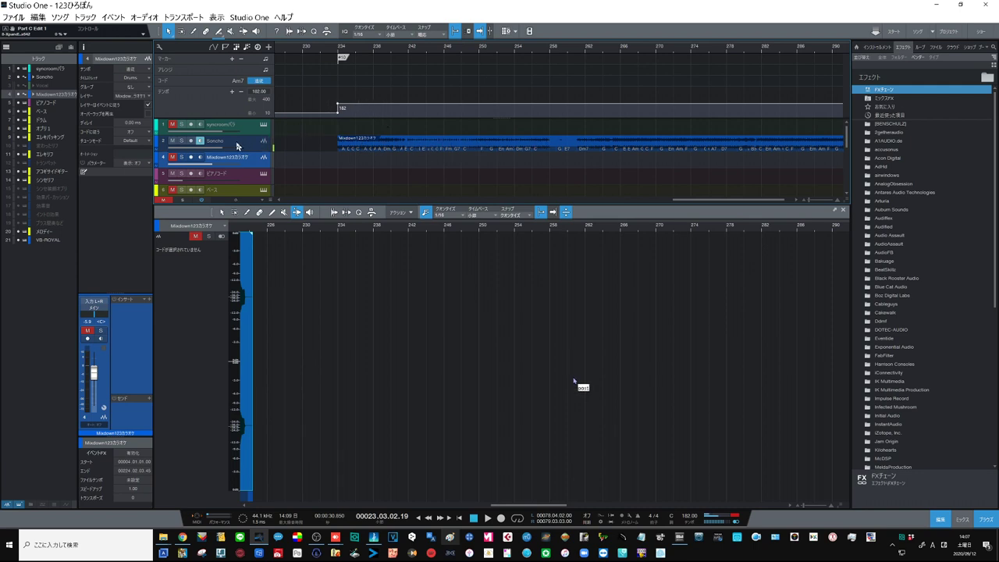
click(182, 142)
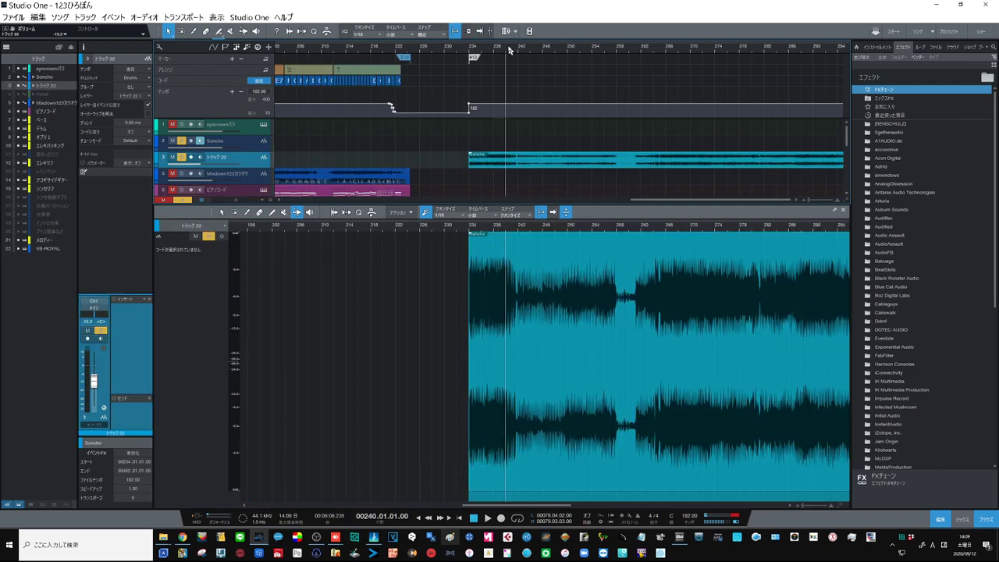
Step: Play track 22 from bar 240 and lower its volume slightly
key(space)
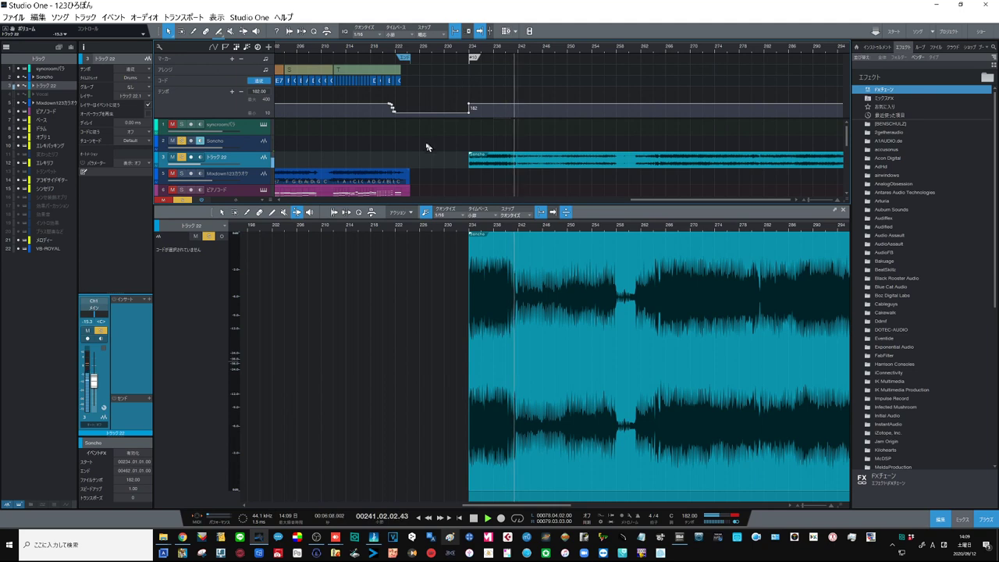
drag(200, 165, 196, 167)
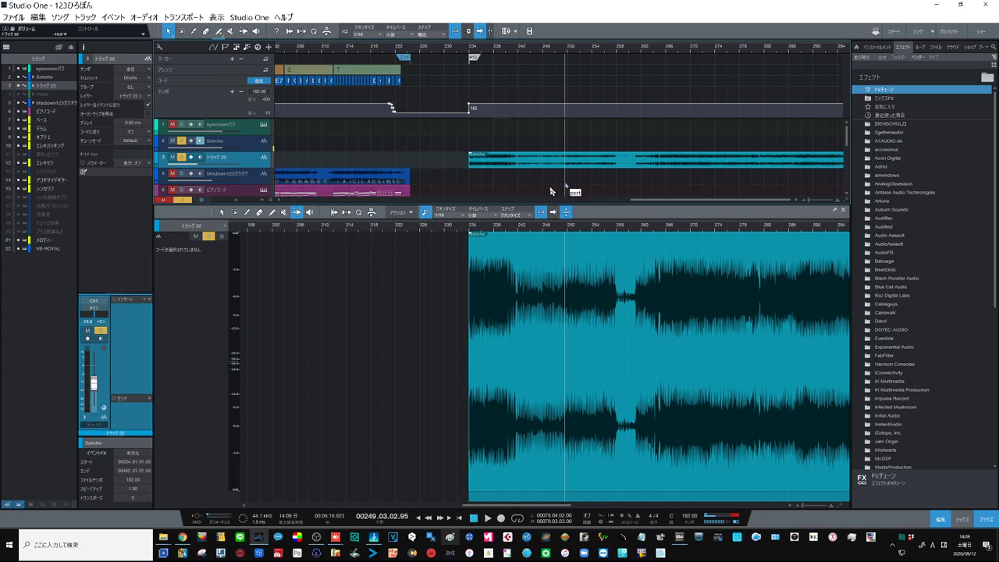
Step: Extract the chords of the Soncho audio event at bar 234 into the chord track
drag(559, 160, 400, 83)
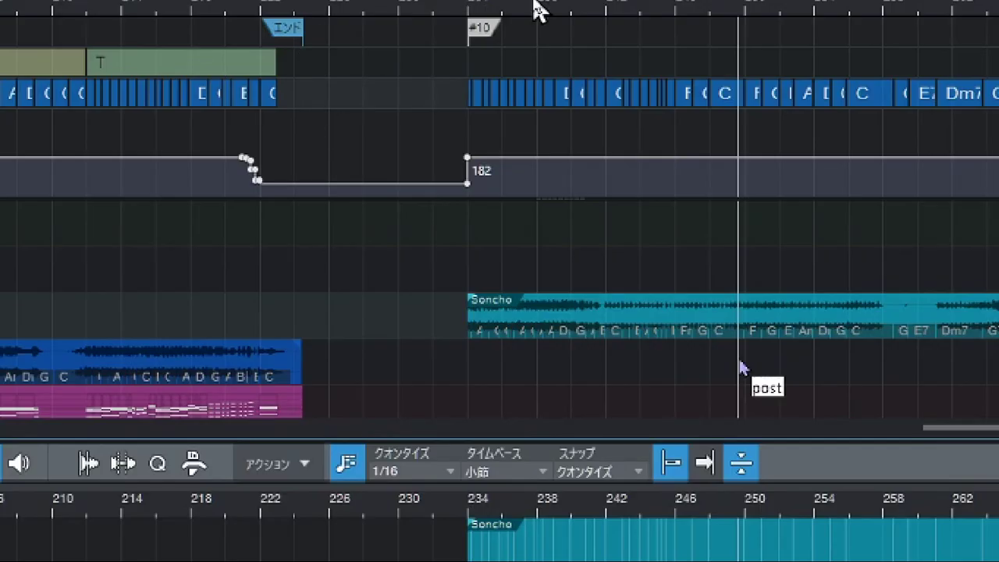
drag(535, 31, 526, 71)
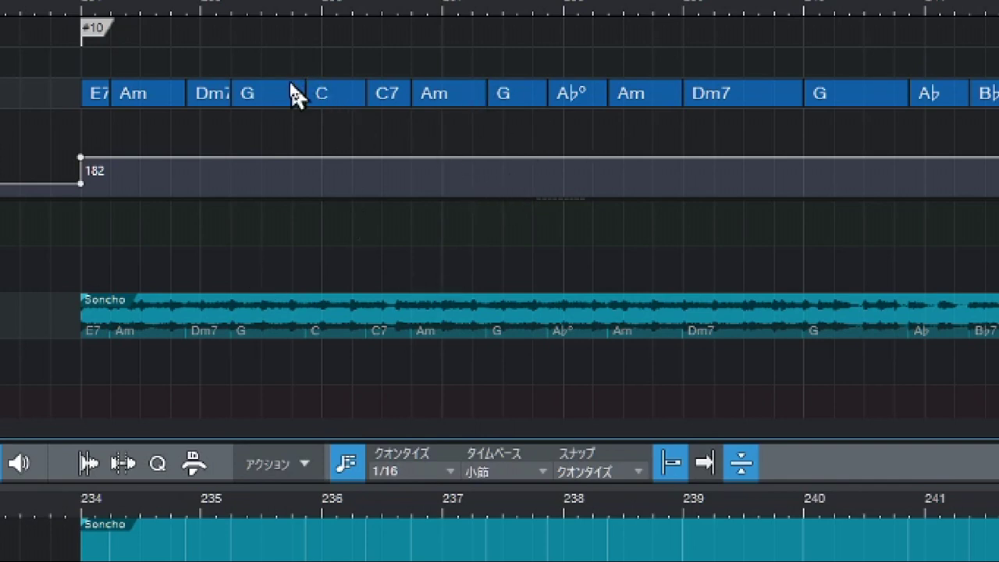
drag(281, 1, 443, 12)
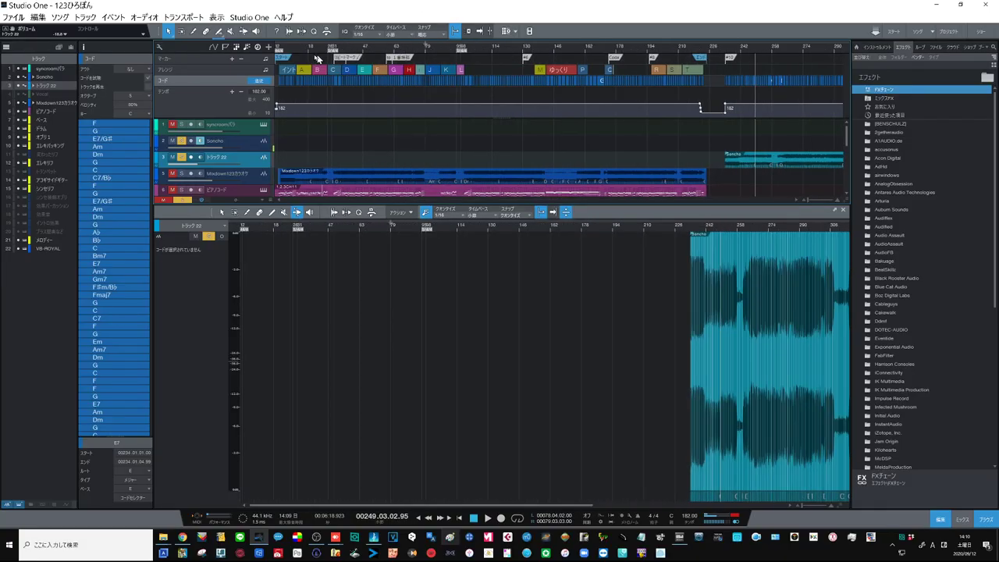
Step: Examine the chords of the イントロ section and the instrument tracks down to VB-ROYAL
drag(303, 51, 484, 84)
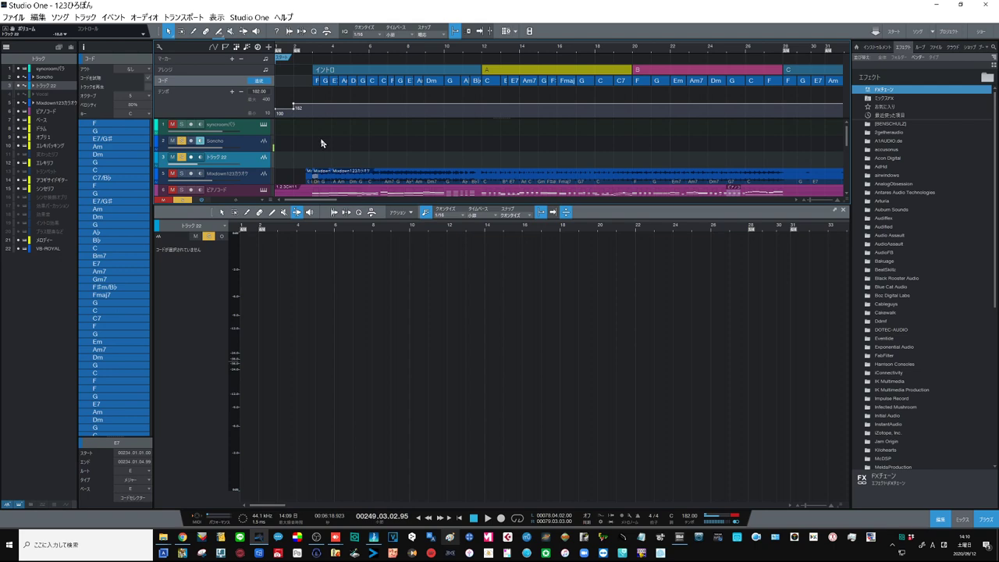
scroll(321, 143, down, 3)
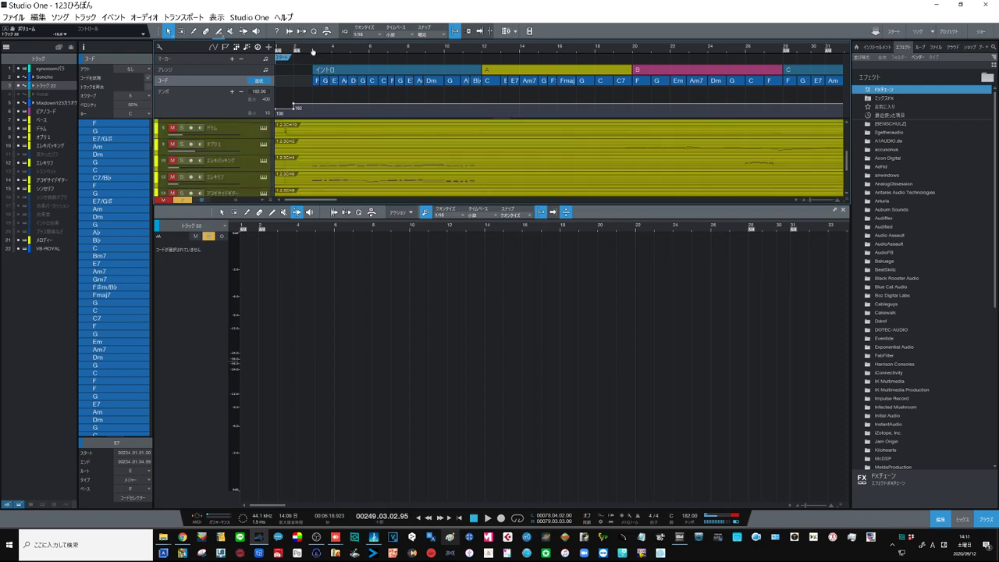
drag(312, 50, 320, 55)
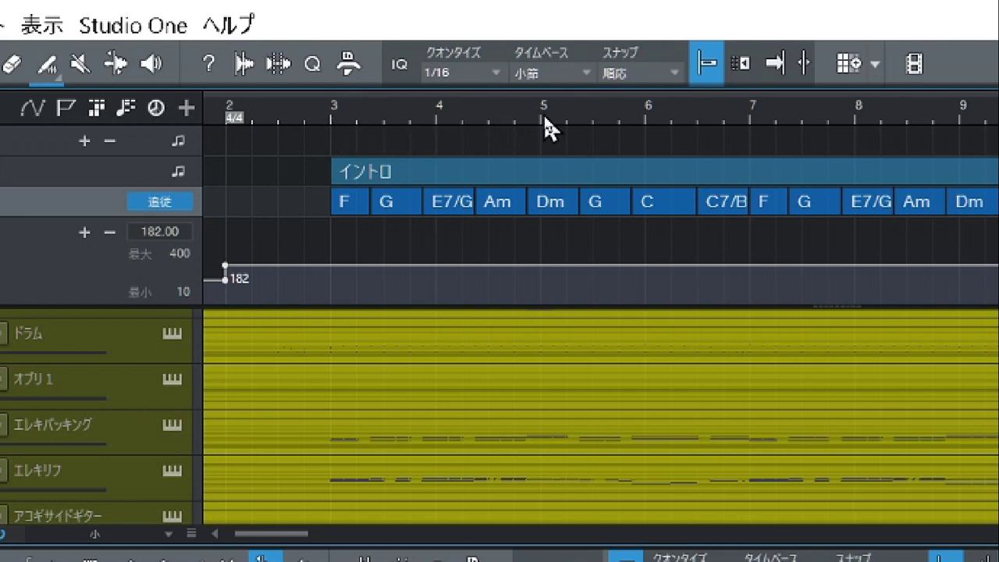
scroll(864, 180, down, 2)
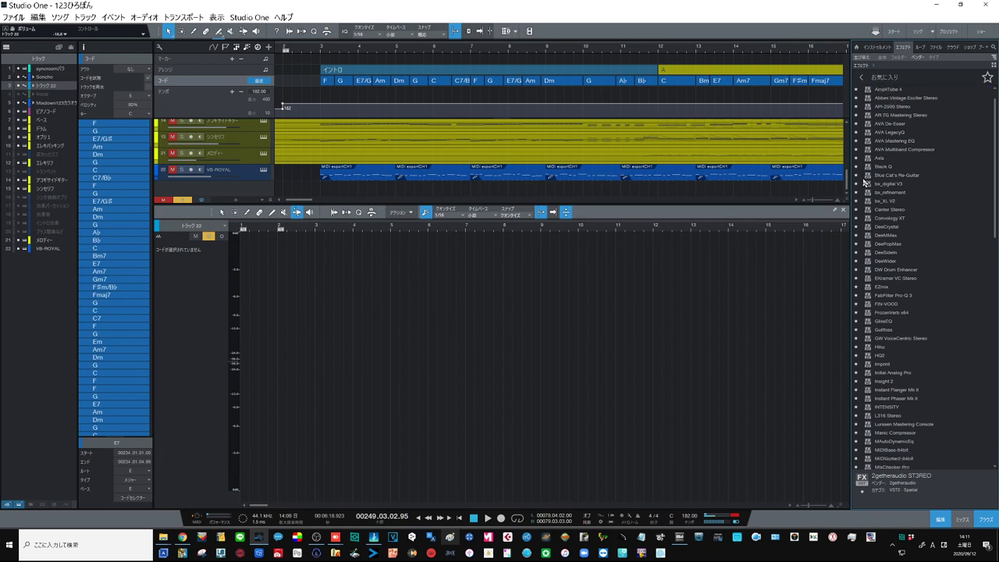
Step: Look through the complete list of favourite effects in the browser
scroll(864, 180, down, 7)
scroll(879, 200, down, 10)
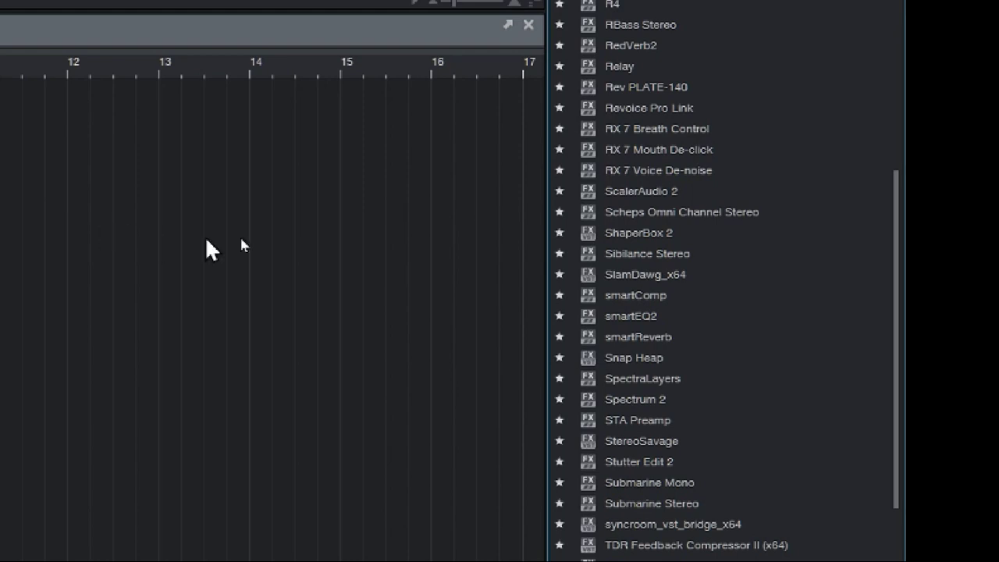
scroll(725, 252, down, 5)
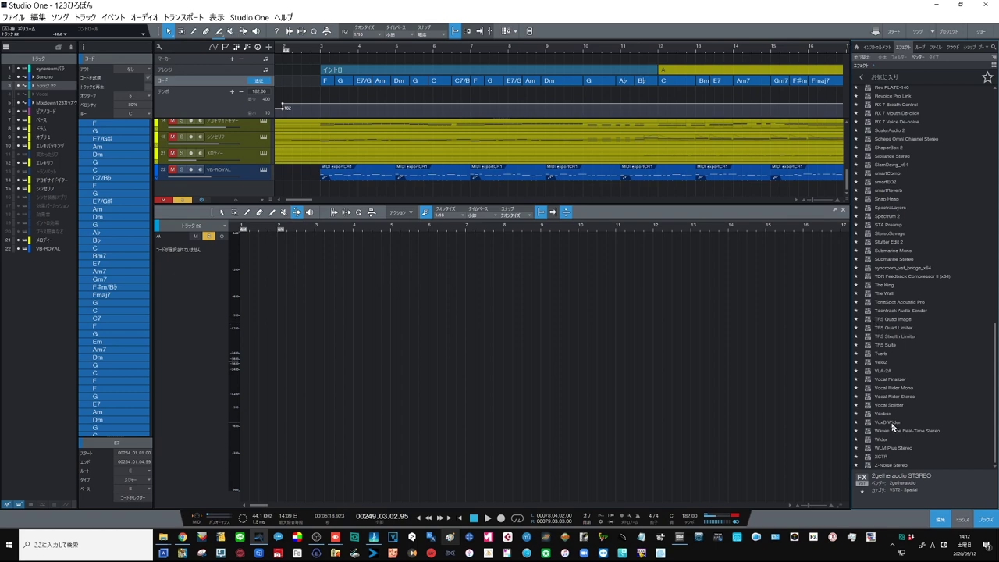
Step: Add the VB-ROYAL virtual bassist from the favourite instruments as a new track below the existing VB-ROYAL track
click(882, 50)
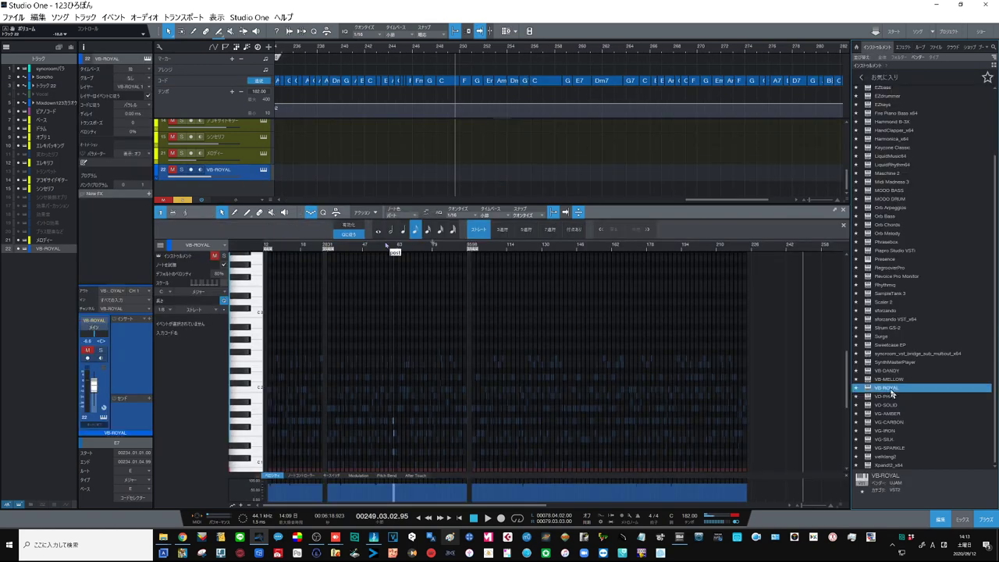
drag(892, 393, 247, 194)
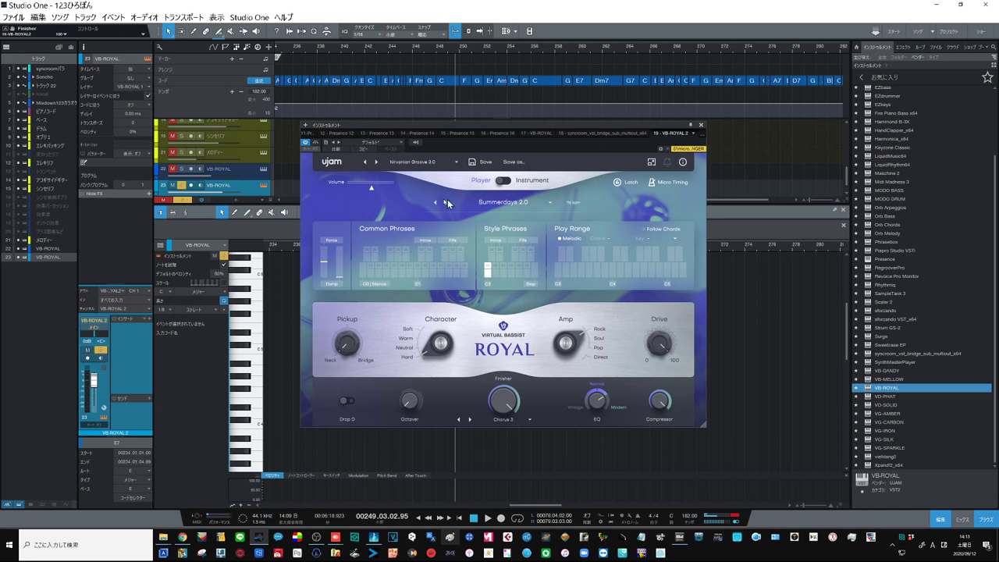
drag(406, 127, 428, 148)
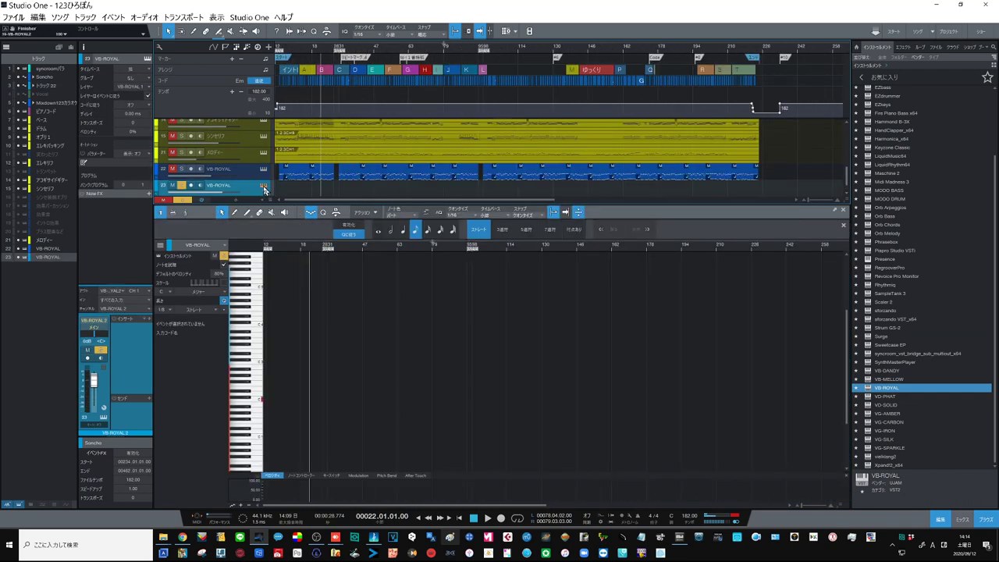
Step: Reopen the new VB-ROYAL track's instrument window and switch it from Player to Instrument mode
click(264, 190)
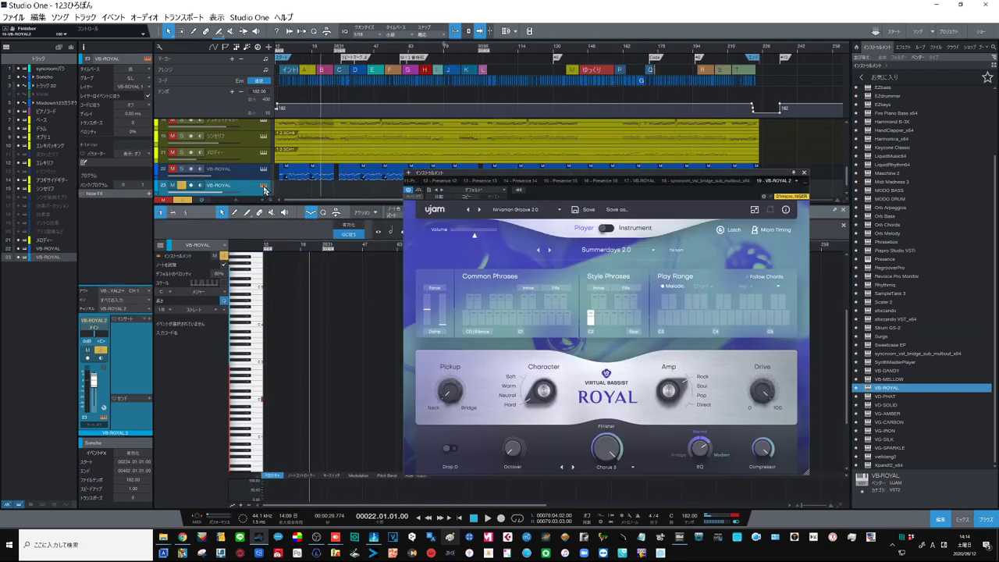
click(606, 229)
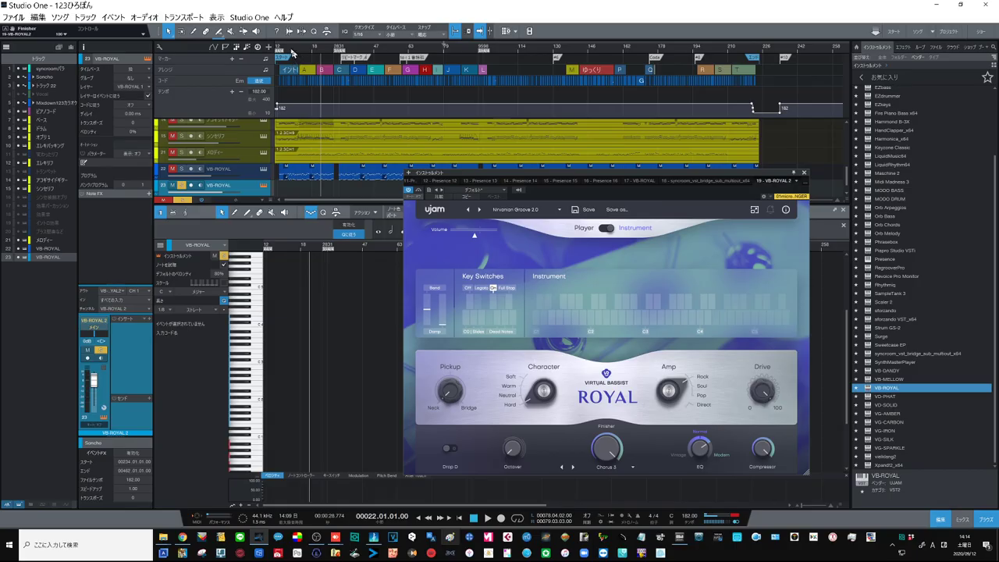
Step: Draw a two-beat part at bar 3 on the new VB-ROYAL track under the F chord and open it in the note editor
drag(291, 51, 460, 79)
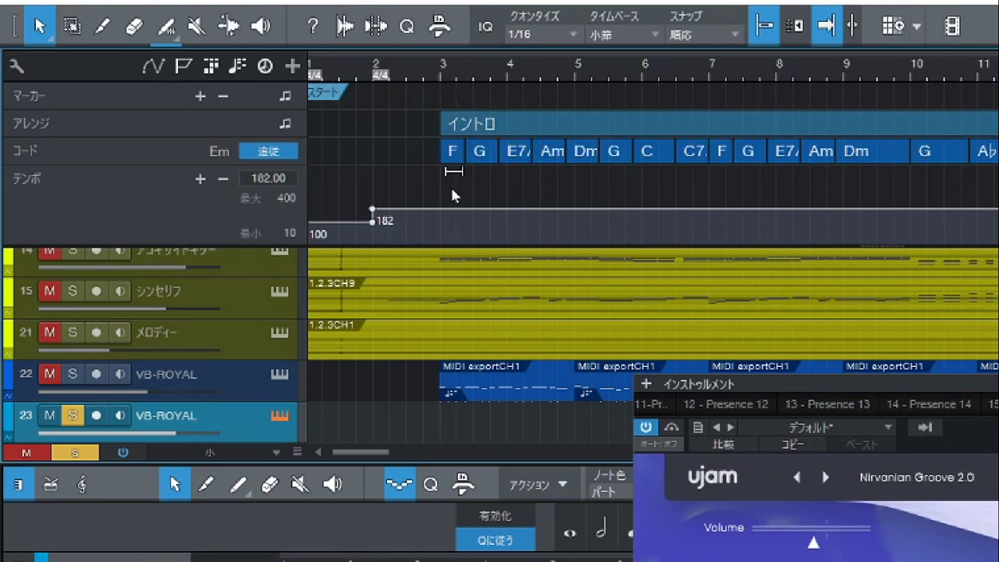
click(166, 30)
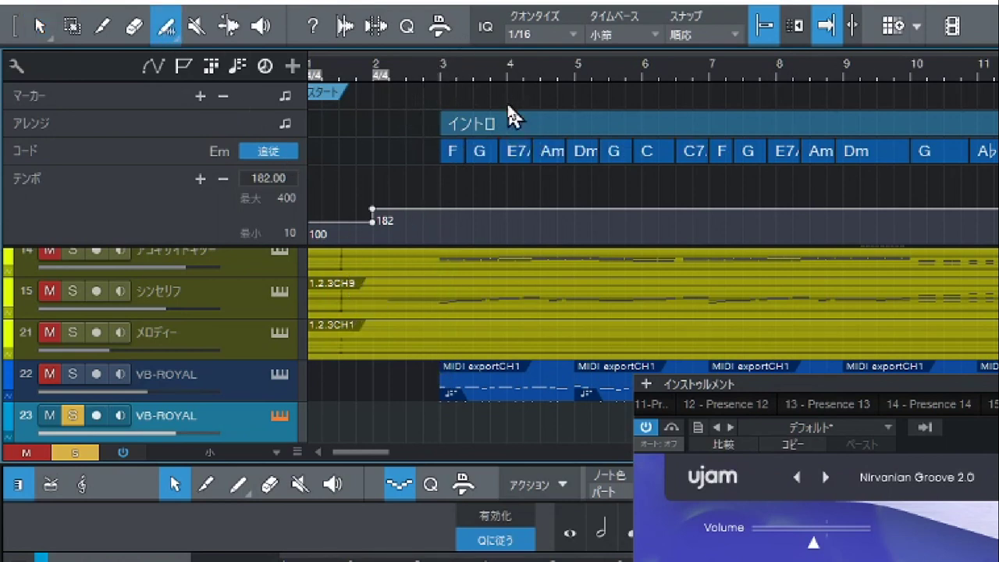
drag(500, 69, 528, 109)
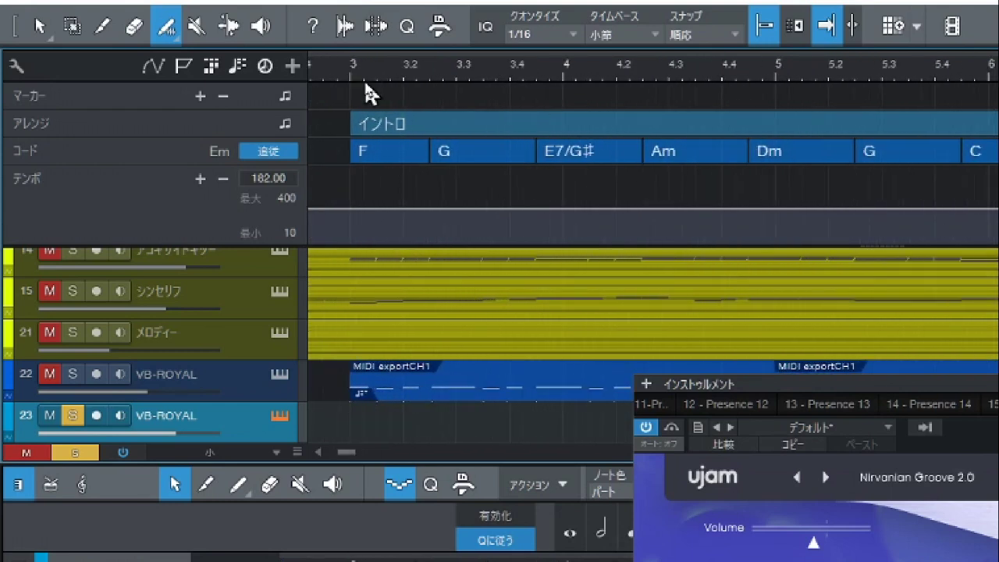
click(464, 421)
drag(464, 421, 353, 414)
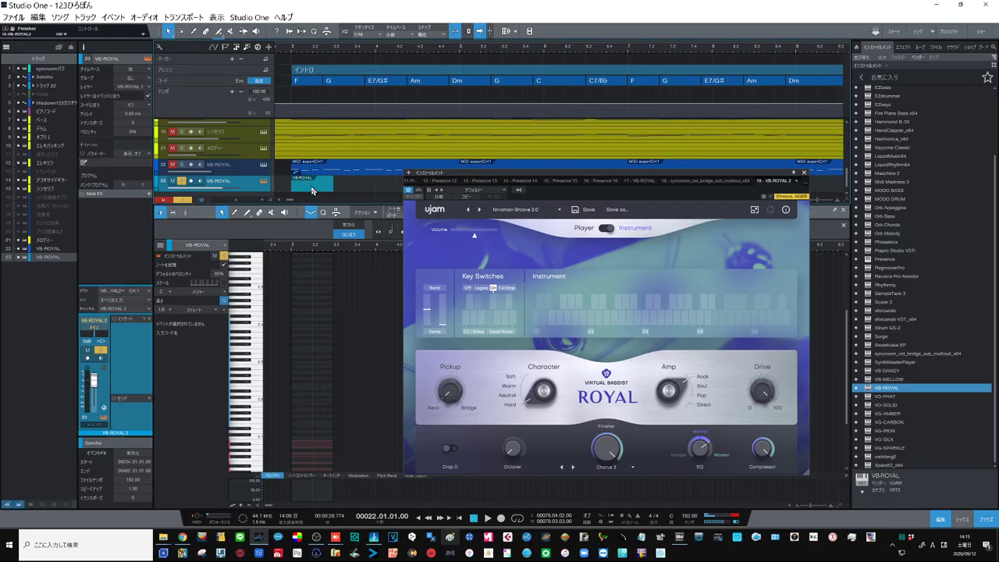
click(311, 189)
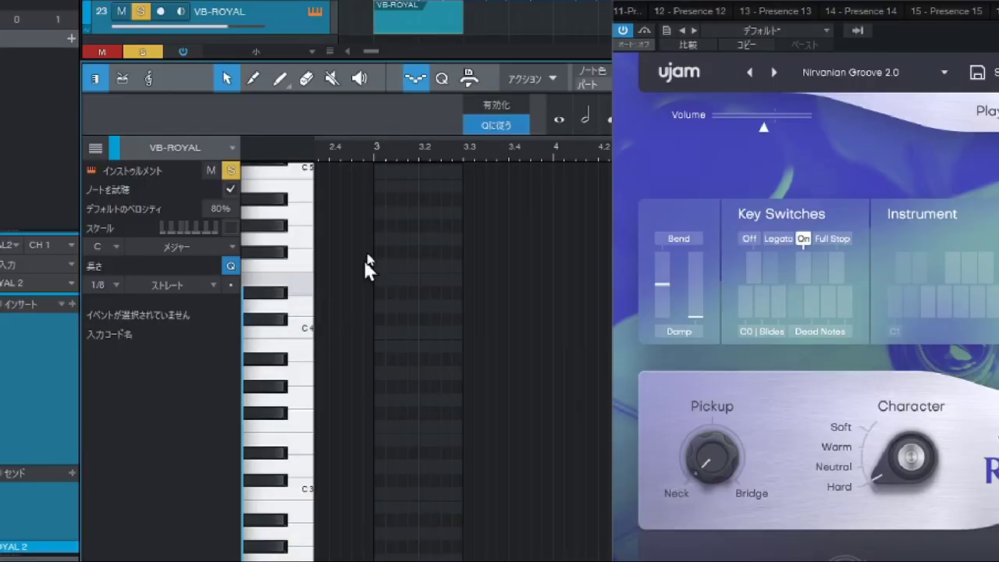
Step: Choose the Paint tool and set the note length to a half note, with the instrument window moved clear of the note editor
click(279, 79)
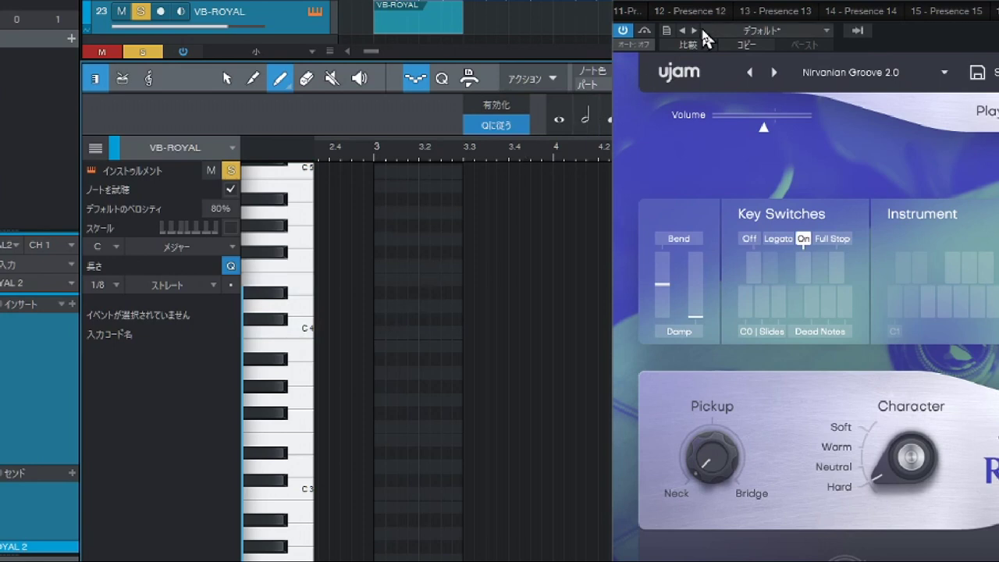
drag(732, 15, 882, 11)
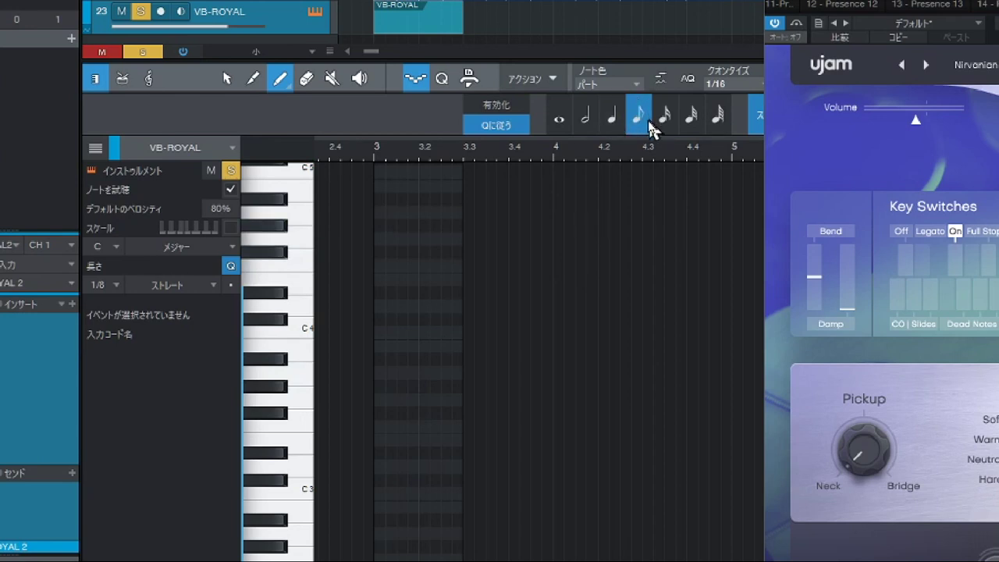
click(586, 117)
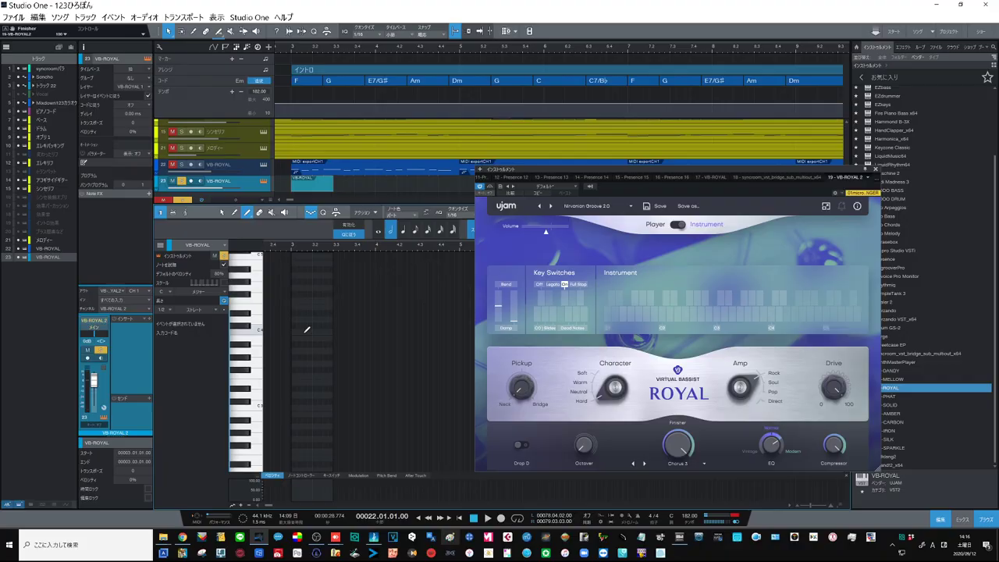
click(402, 332)
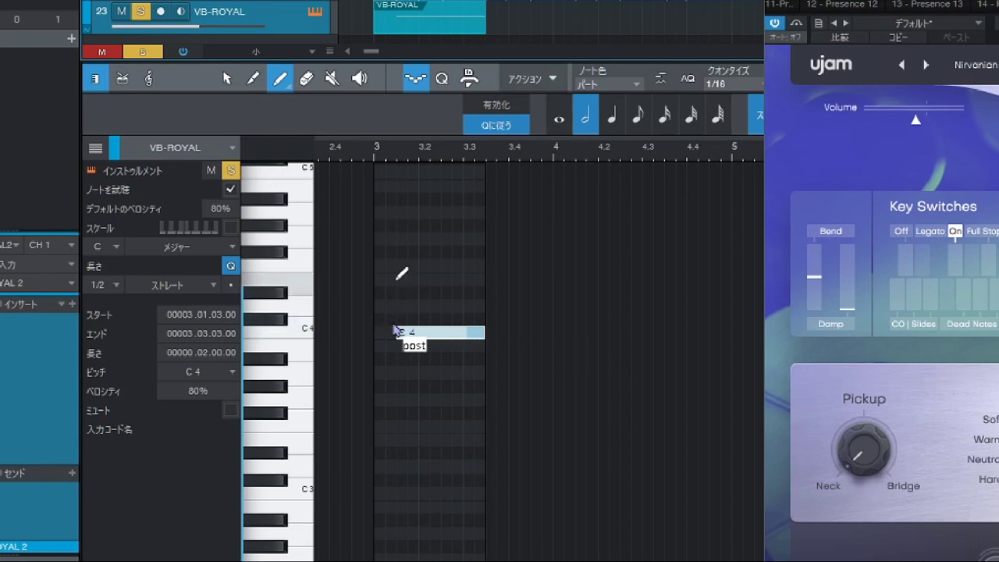
click(435, 326)
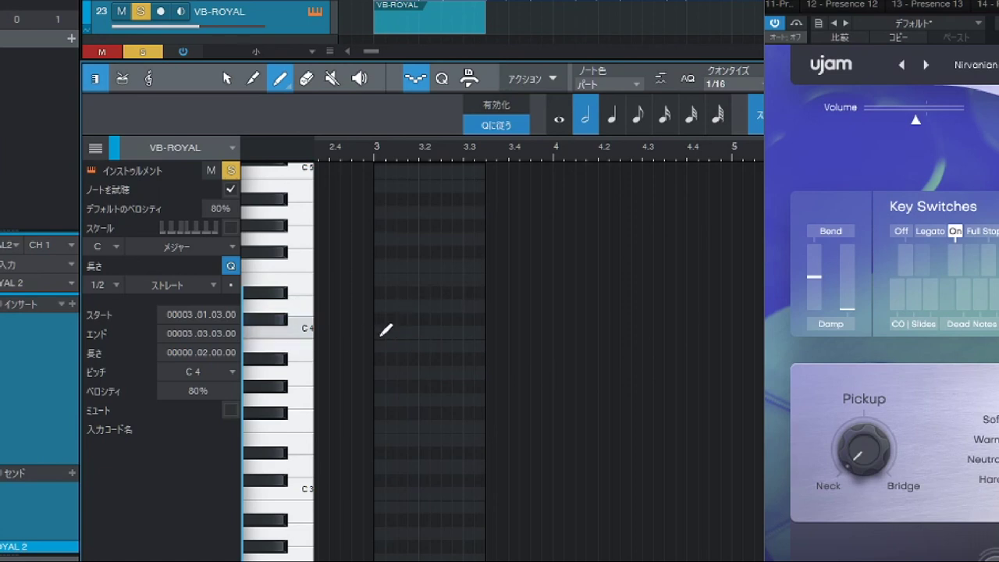
click(386, 329)
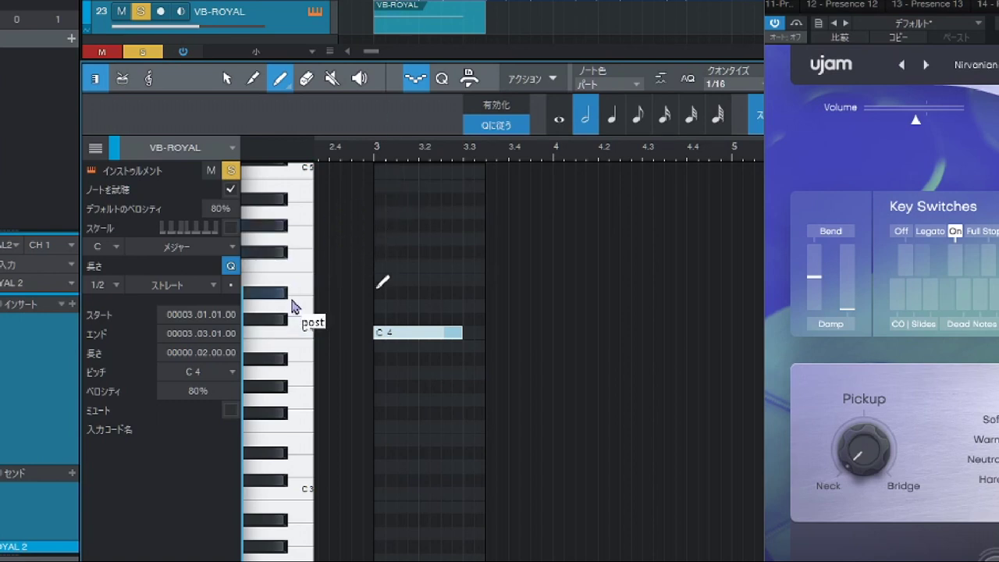
click(404, 328)
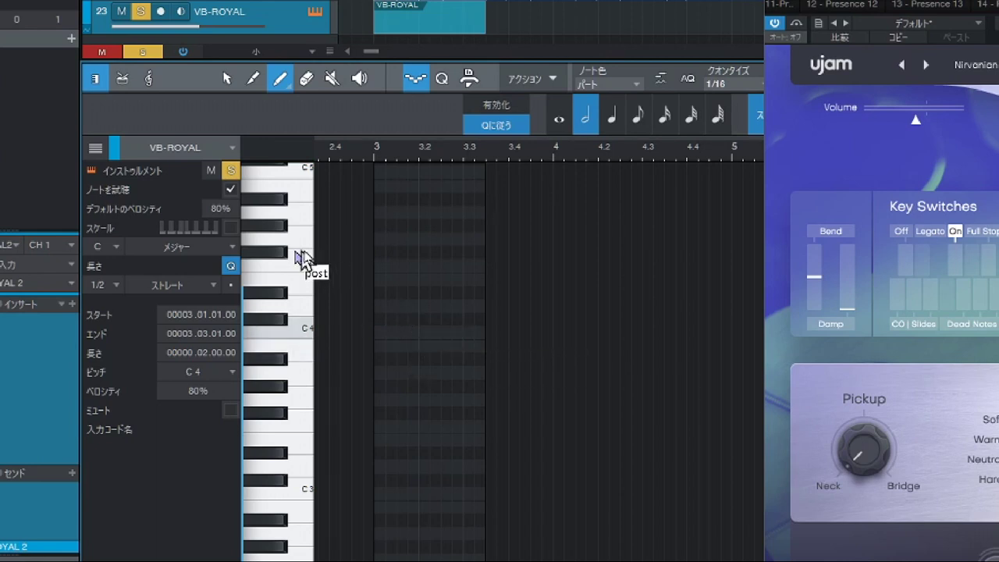
Step: Enter an F chord of half notes F4, A4 and C5 at the start of bar 3, removing any stray note
click(392, 268)
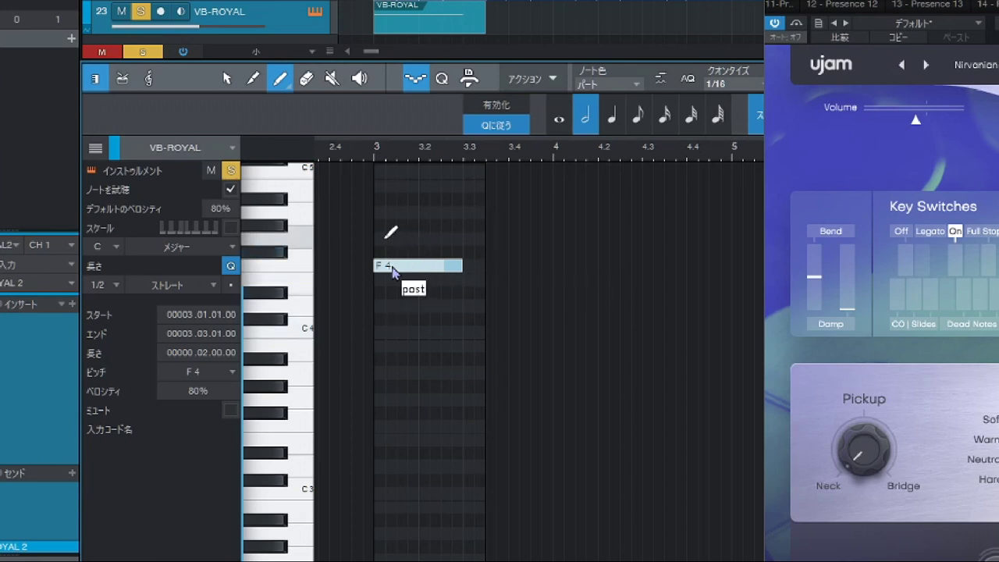
click(385, 238)
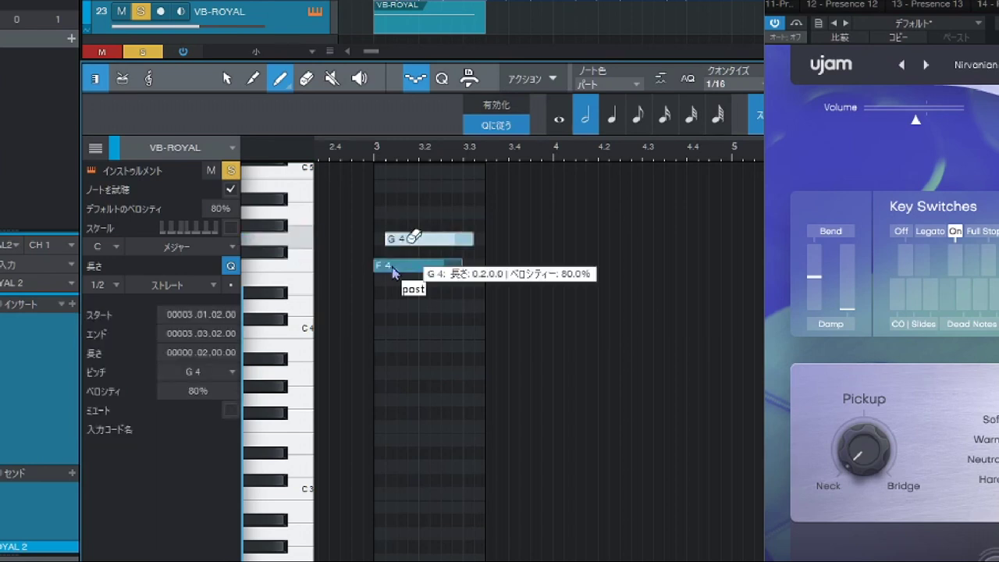
click(411, 237)
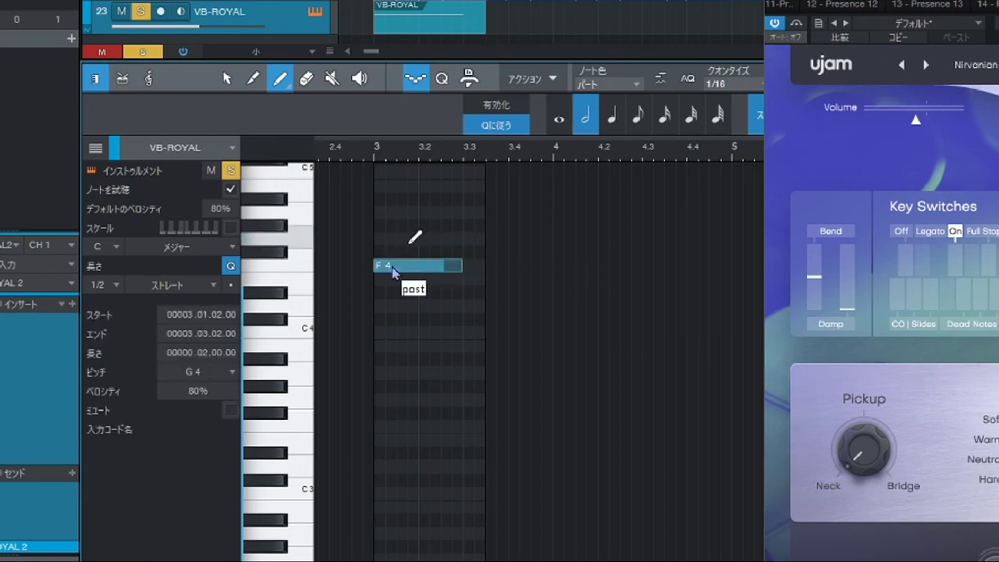
click(382, 216)
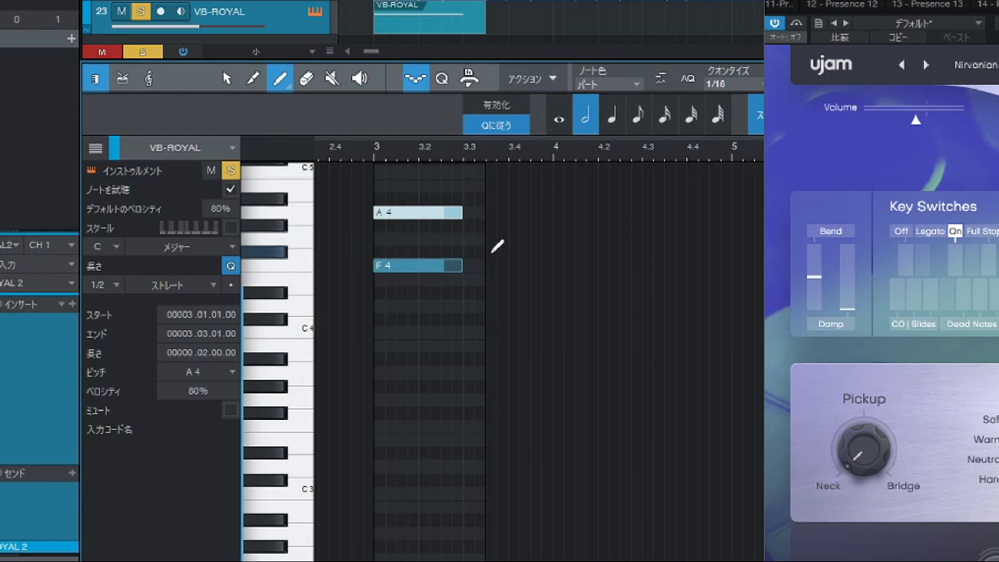
scroll(497, 247, down, 1)
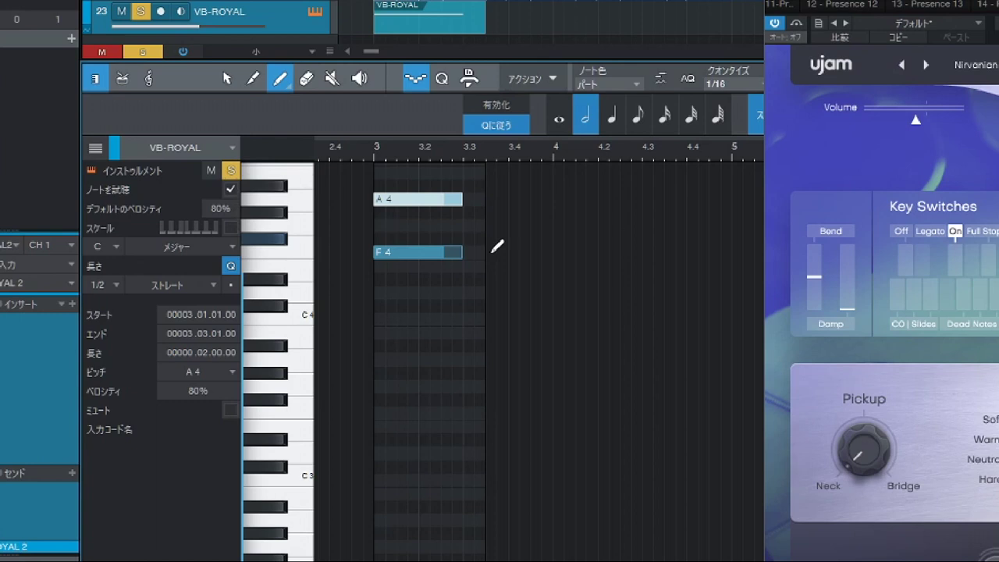
scroll(497, 247, down, 2)
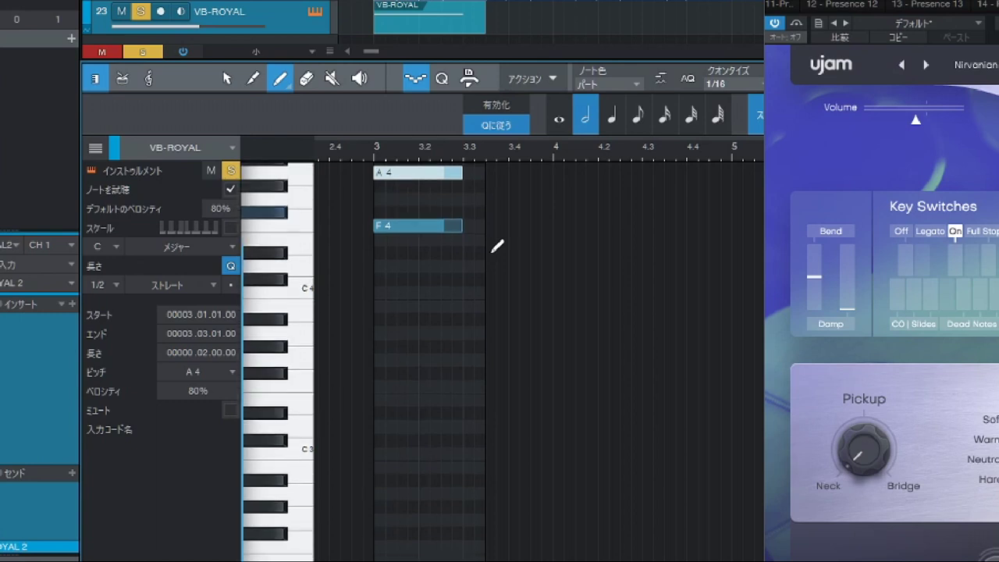
scroll(497, 246, up, 7)
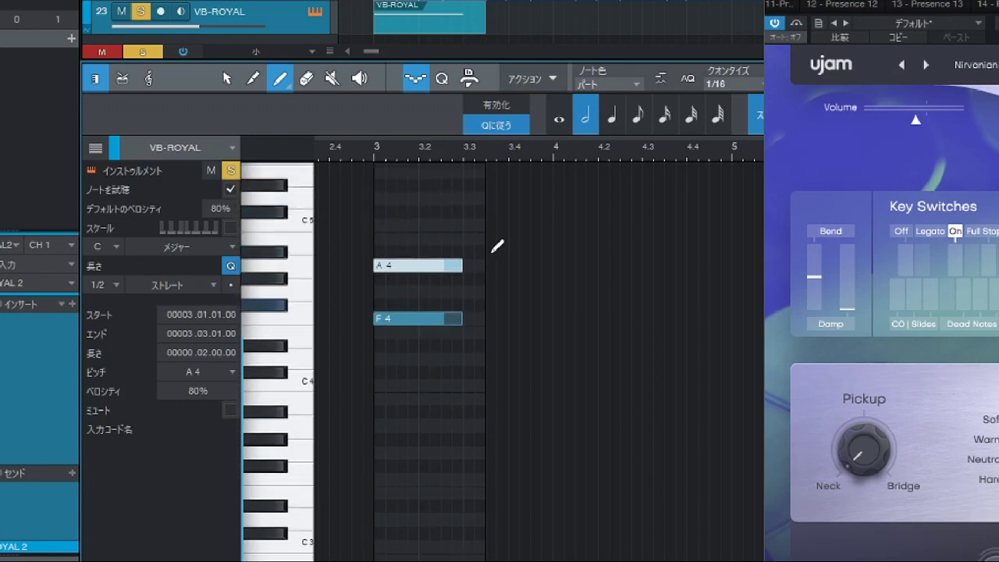
scroll(497, 247, up, 1)
scroll(497, 247, up, 1)
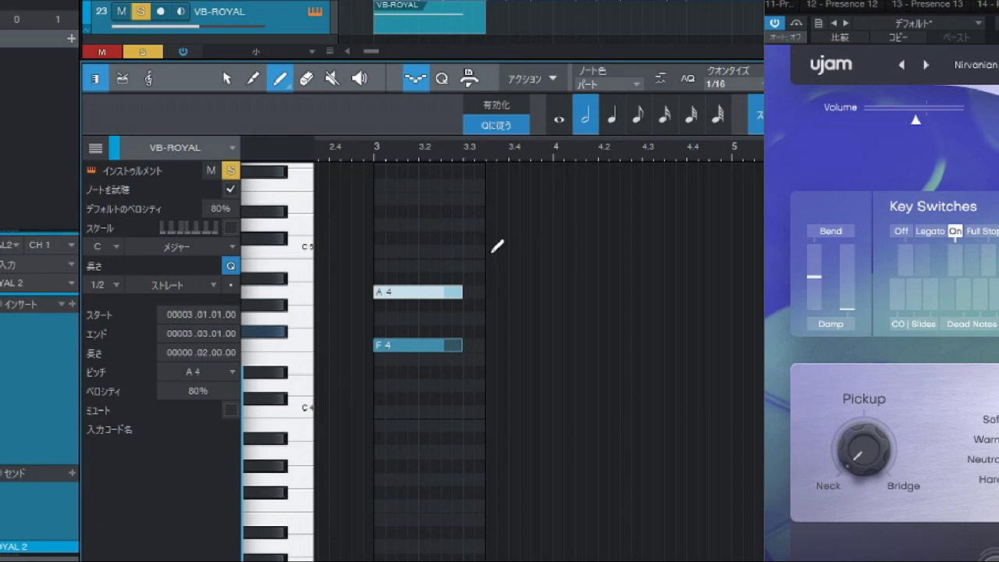
click(388, 248)
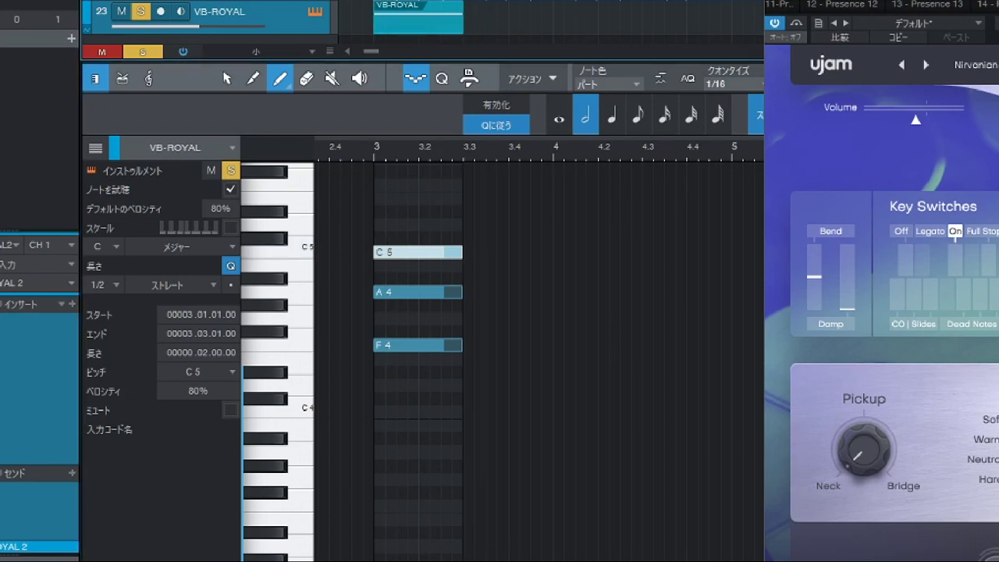
Step: Close the VB-ROYAL instrument window and duplicate the two-beat F chord part directly after the original on the lower VB-ROYAL track
drag(628, 62, 626, 107)
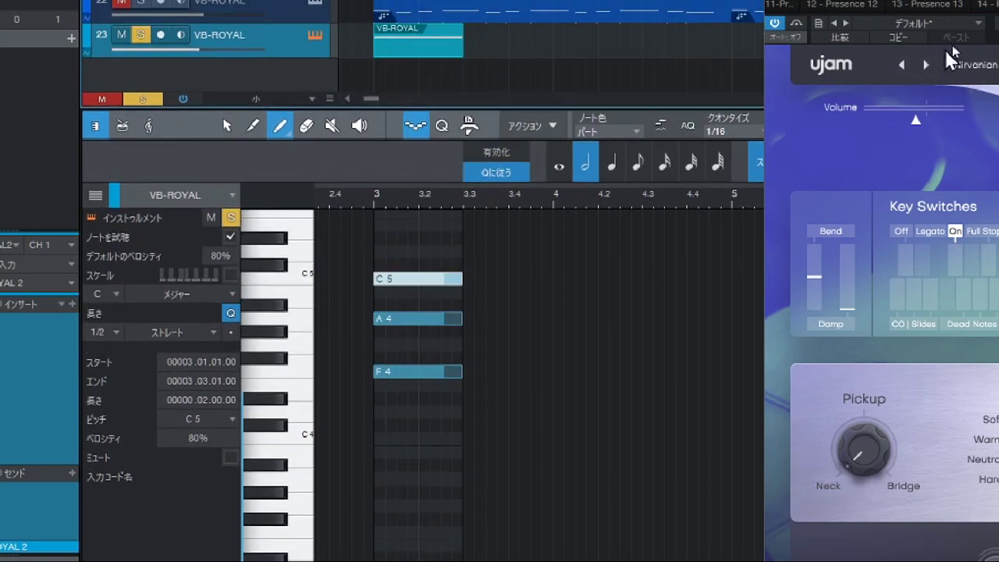
click(996, 5)
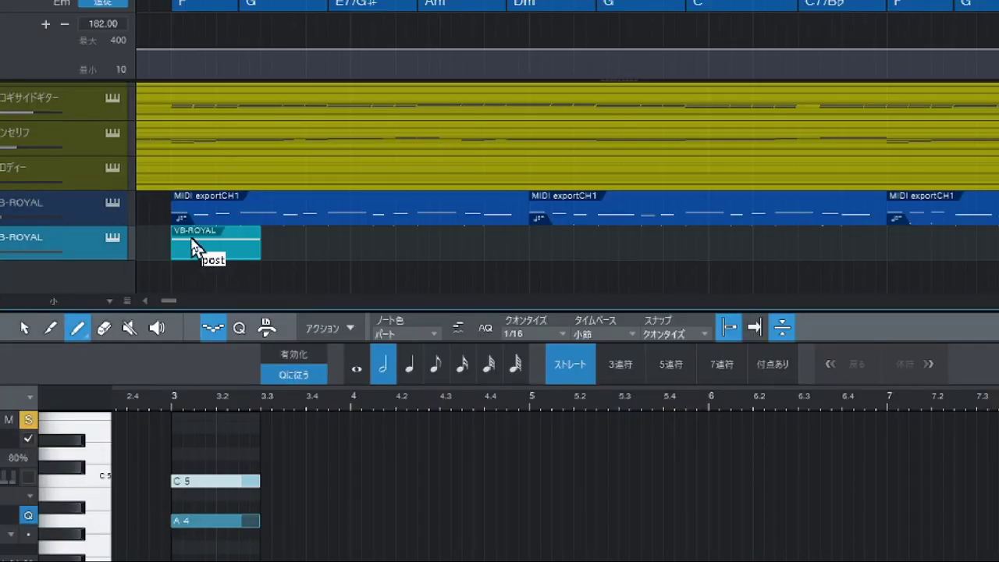
drag(193, 245, 196, 244)
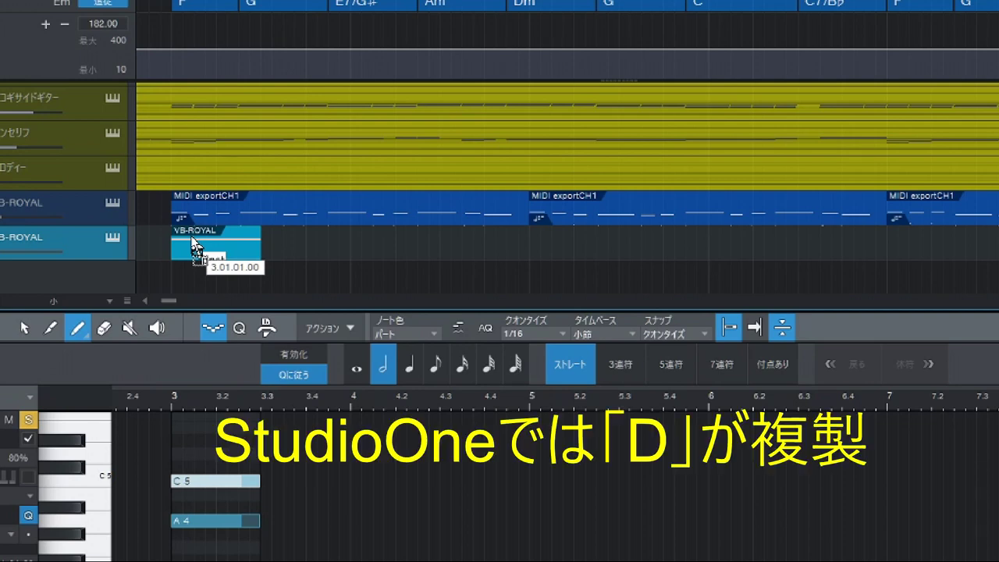
key(d)
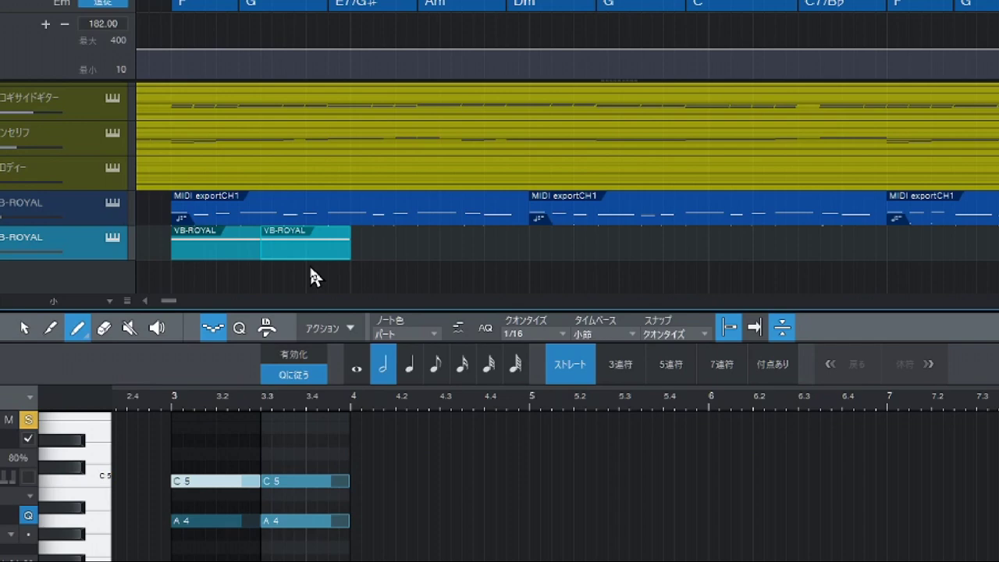
Step: Duplicate the two-beat F chord part repeatedly along the lower VB-ROYAL track, from bar 4 until past the end of the song in bar 232
scroll(316, 272, down, 8)
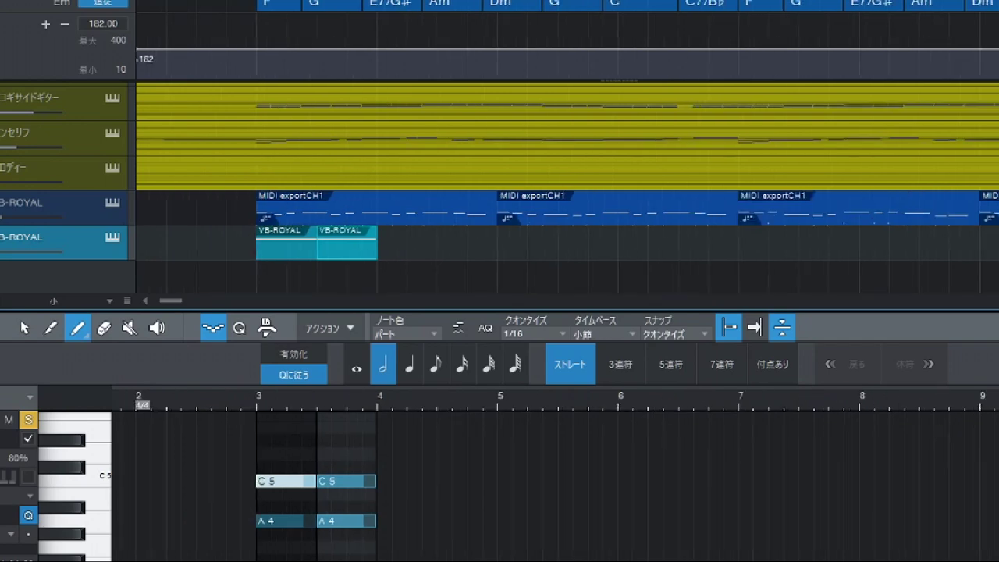
scroll(316, 271, down, 3)
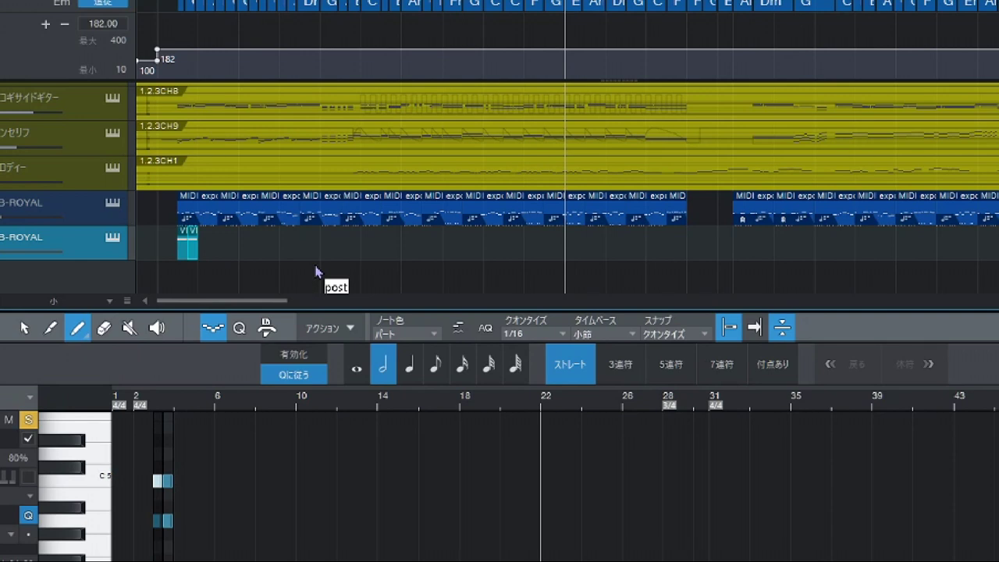
key(d)
key(d)
key(d)
key(d)
key(d)
key(d)
key(d)
key(d)
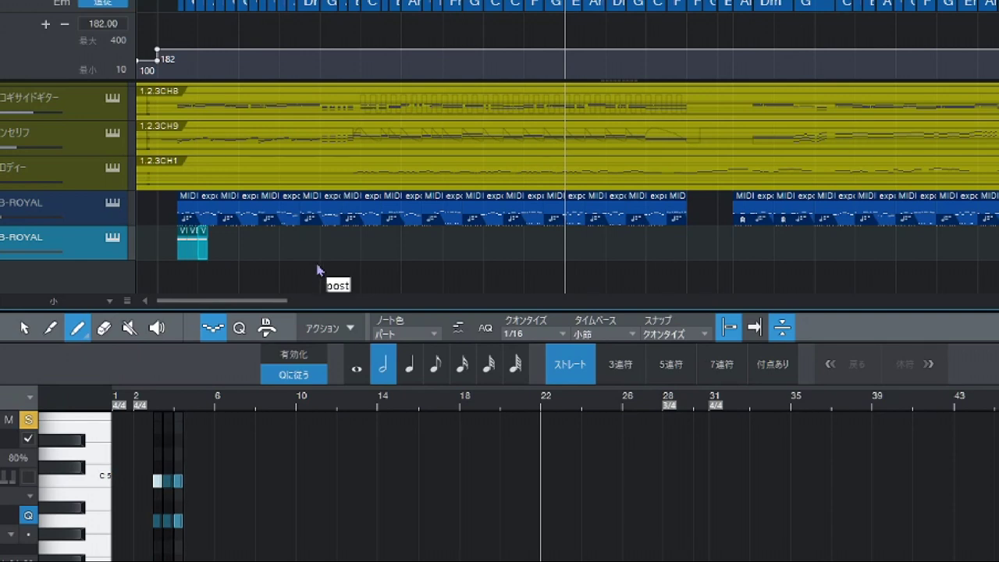
key(d)
key(d)
key(d)
key(d)
key(d)
key(d)
key(d)
key(d)
key(d)
key(d)
key(d)
key(d)
key(d)
key(d)
key(d)
key(d)
key(d)
key(d)
key(d)
key(d)
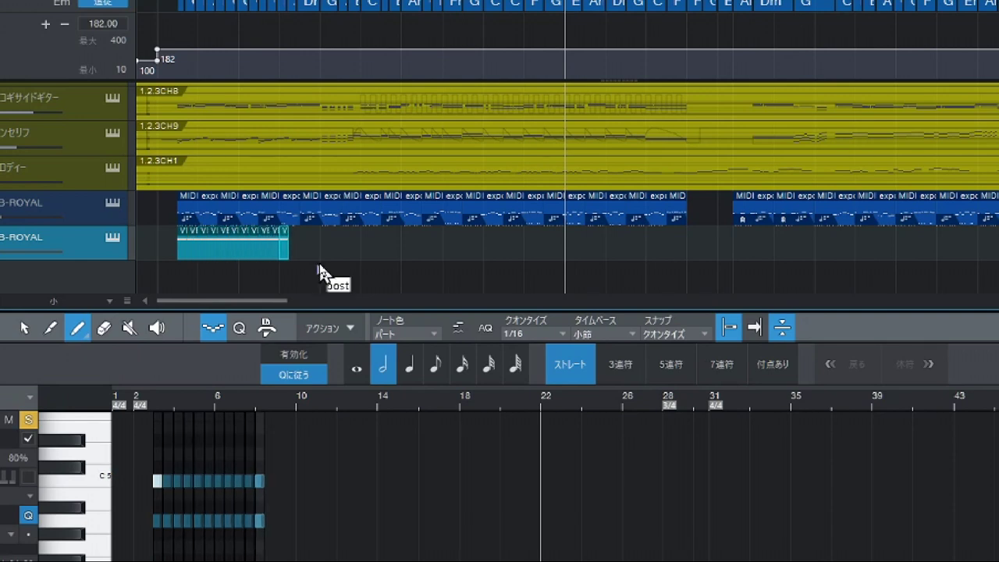
key(d)
key(d)
key(d)
key(d)
key(d)
key(d)
key(d)
key(d)
key(d)
key(d)
key(d)
key(d)
key(d)
key(d)
key(d)
key(d)
key(d)
key(d)
key(d)
key(d)
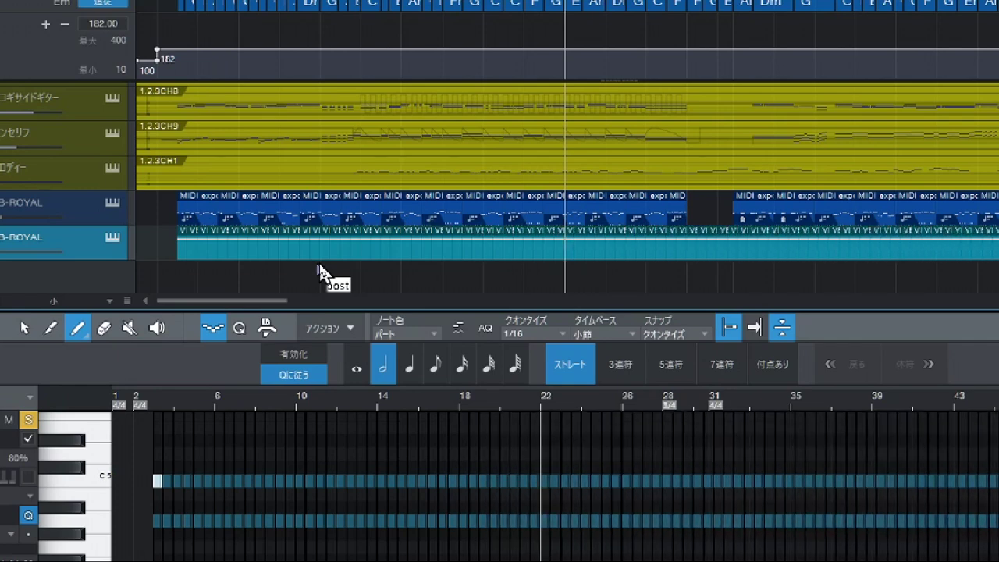
key(d)
key(d)
key(d)
key(d)
key(d)
key(d)
key(d)
key(d)
key(d)
key(d)
key(d)
key(d)
key(d)
key(d)
key(d)
key(d)
key(d)
key(d)
key(d)
key(d)
key(d)
key(d)
key(d)
key(d)
key(d)
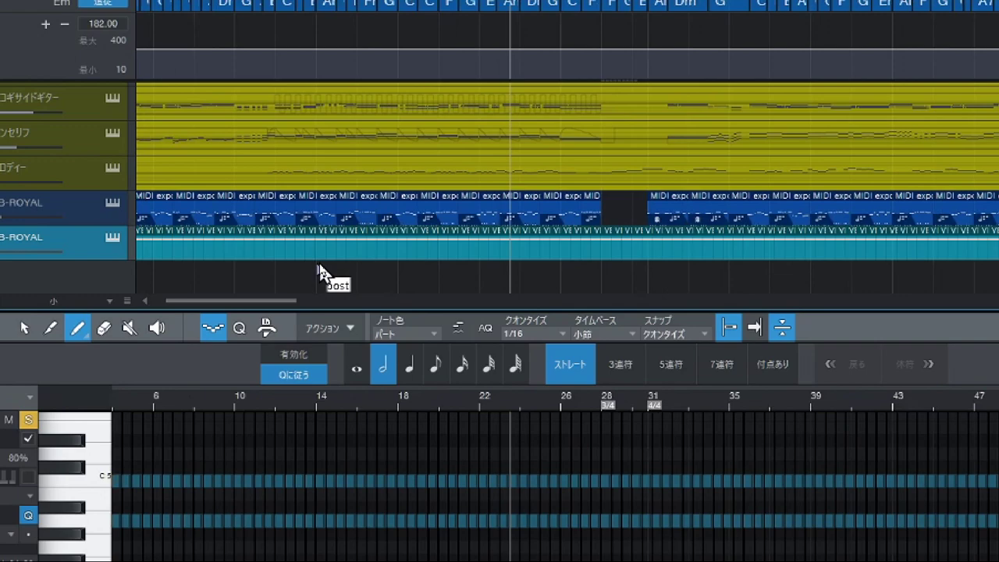
key(d)
key(d)
key(d)
key(d)
key(d)
key(d)
key(d)
key(d)
key(d)
key(d)
key(d)
key(d)
key(d)
key(d)
key(d)
key(d)
key(d)
key(d)
key(d)
key(d)
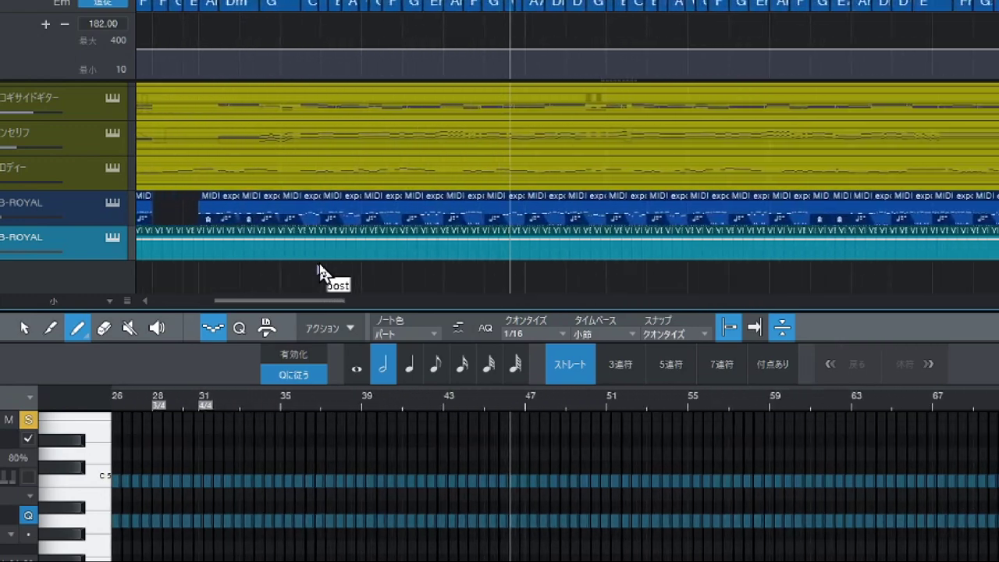
key(d)
key(d)
key(d)
key(d)
key(d)
key(d)
key(d)
key(d)
key(d)
key(d)
key(d)
key(d)
key(d)
key(d)
key(d)
key(d)
key(d)
key(d)
key(d)
key(d)
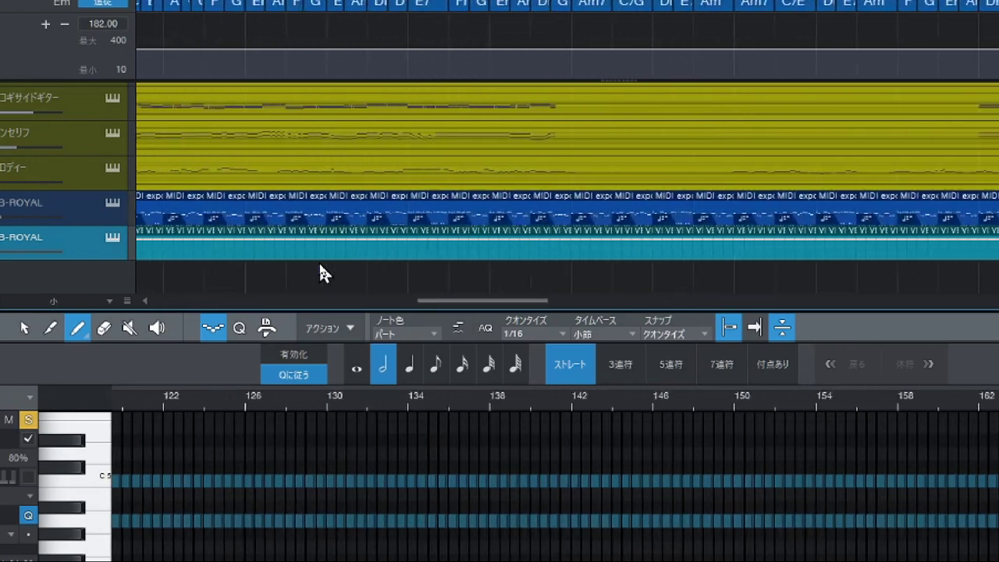
key(d)
key(d)
key(d)
key(d)
key(d)
key(d)
key(d)
key(d)
key(d)
key(d)
key(d)
key(d)
key(d)
key(d)
key(d)
key(d)
key(d)
key(d)
key(d)
key(d)
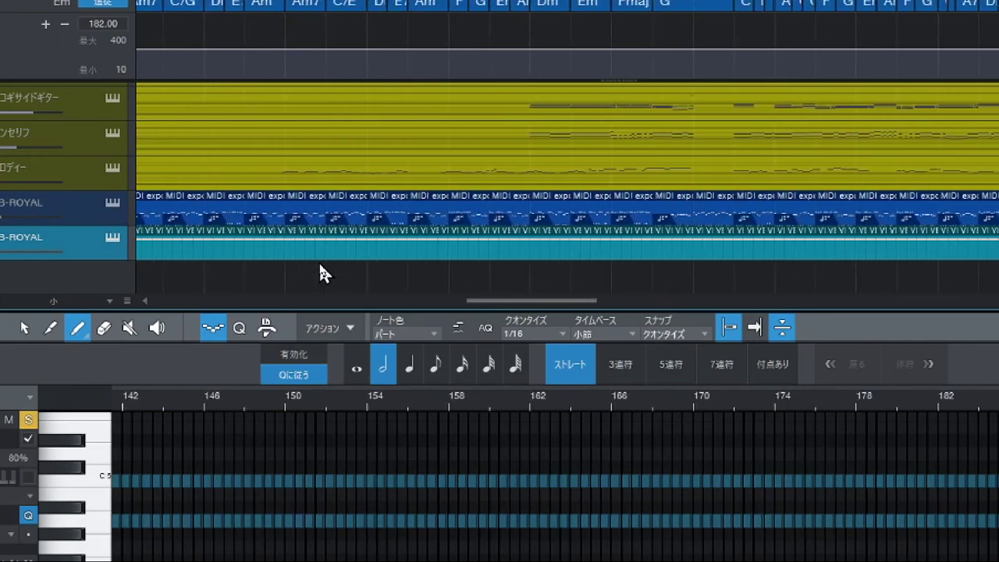
key(d)
key(d)
key(d)
key(d)
key(d)
key(d)
key(d)
key(d)
key(d)
key(d)
key(d)
key(d)
key(d)
key(d)
key(d)
key(d)
key(d)
key(d)
key(d)
key(d)
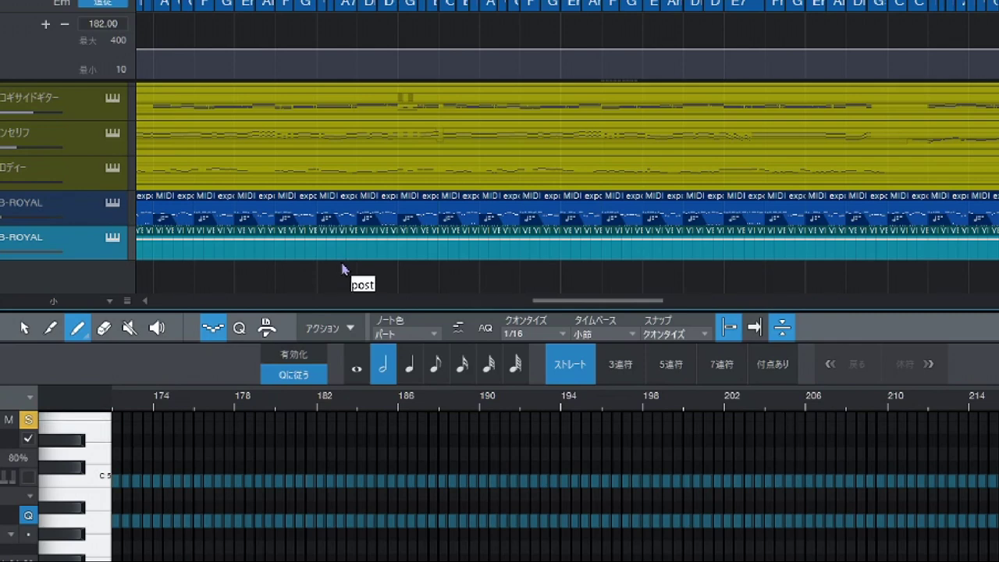
Step: Trim the end of the last duplicated part at bar 232 on the lower VB-ROYAL track to make it one beat long
scroll(695, 273, up, 5)
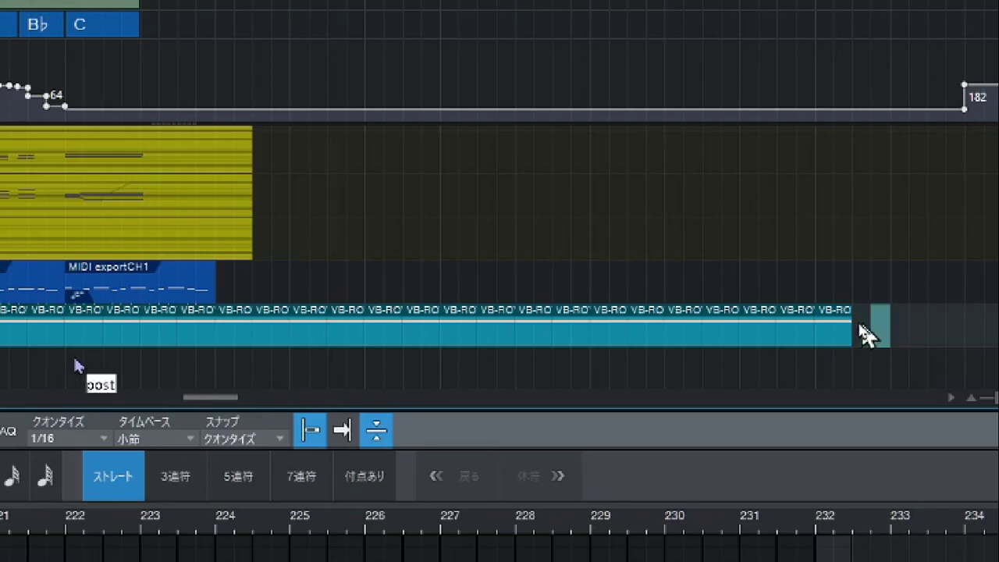
drag(849, 324, 851, 326)
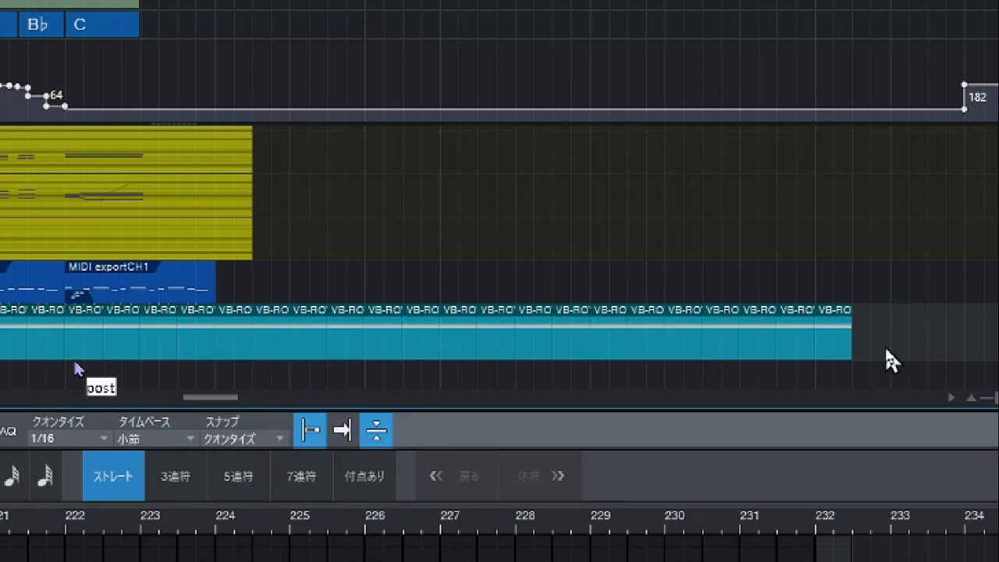
drag(888, 351, 245, 346)
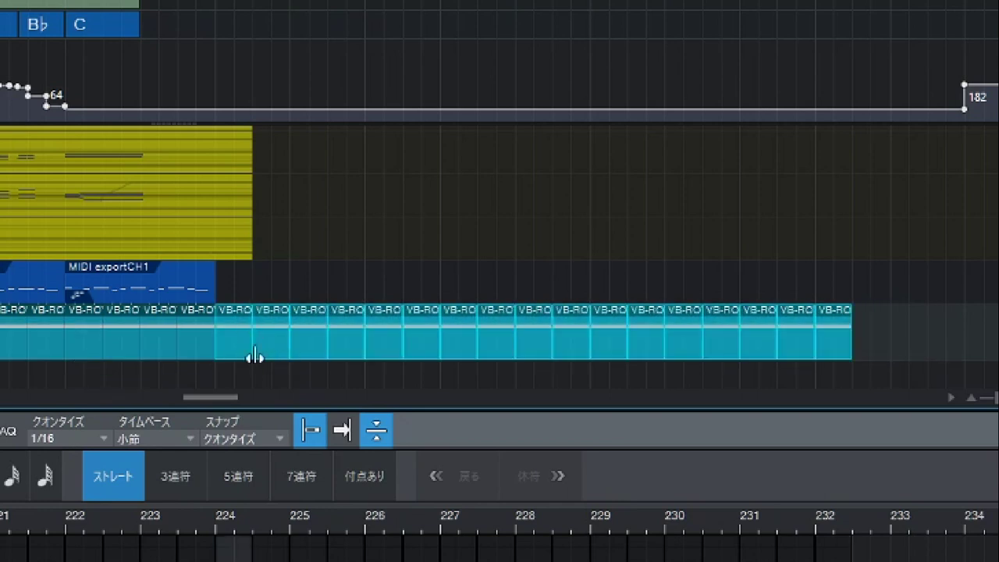
click(831, 268)
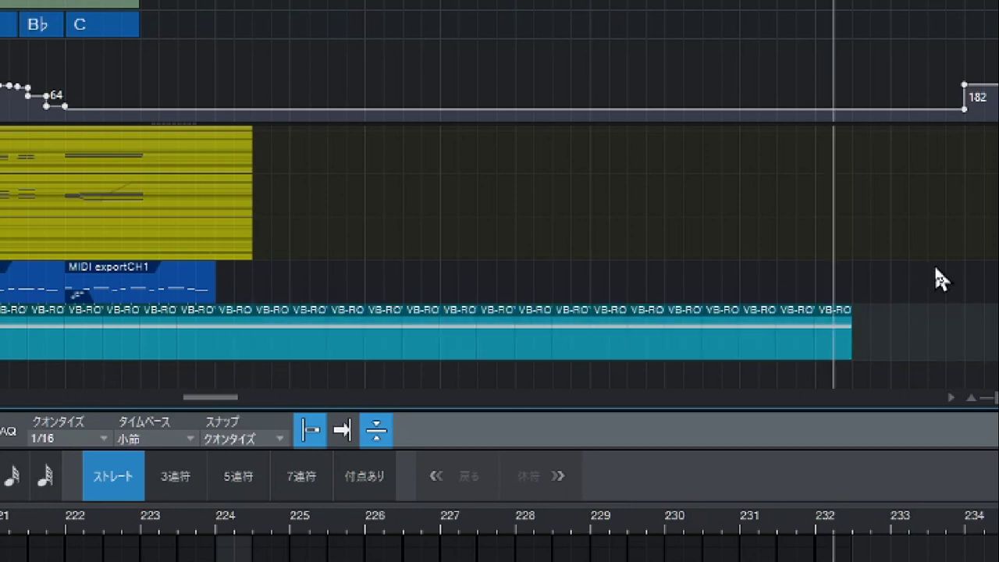
drag(851, 349, 835, 349)
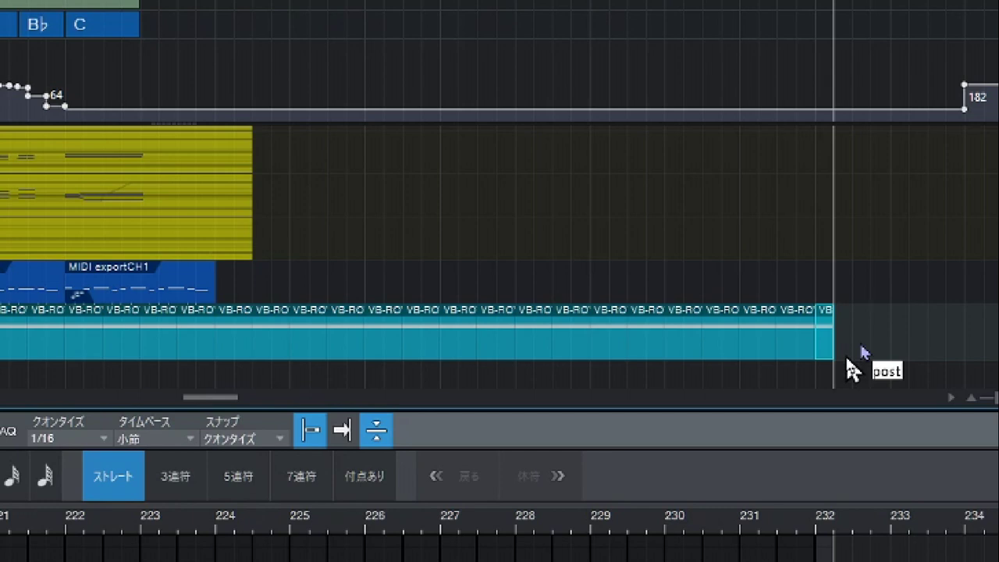
Step: Erase all the surplus chord parts from bar 224 through bar 232 on the lower VB-ROYAL track
drag(858, 364, 216, 331)
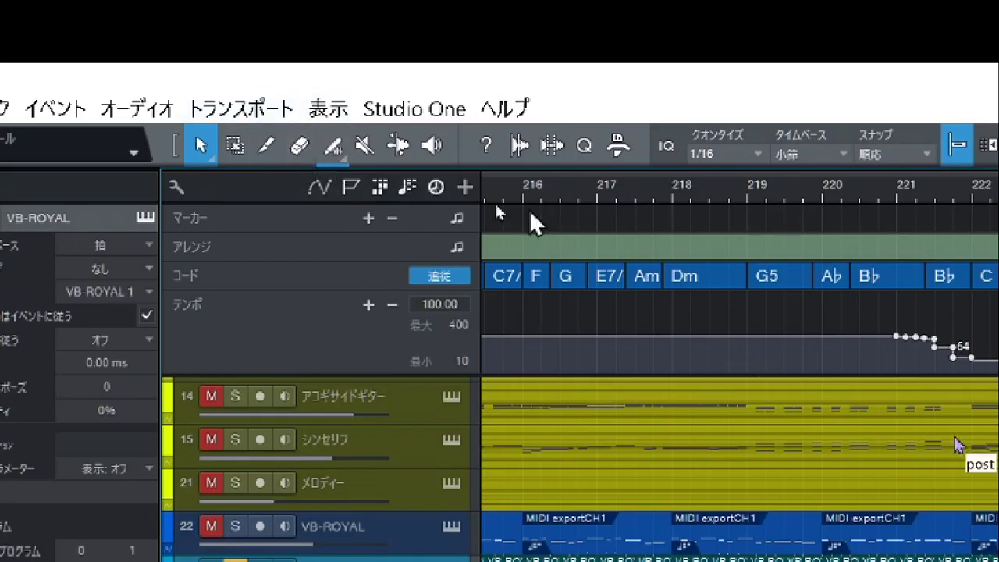
click(303, 148)
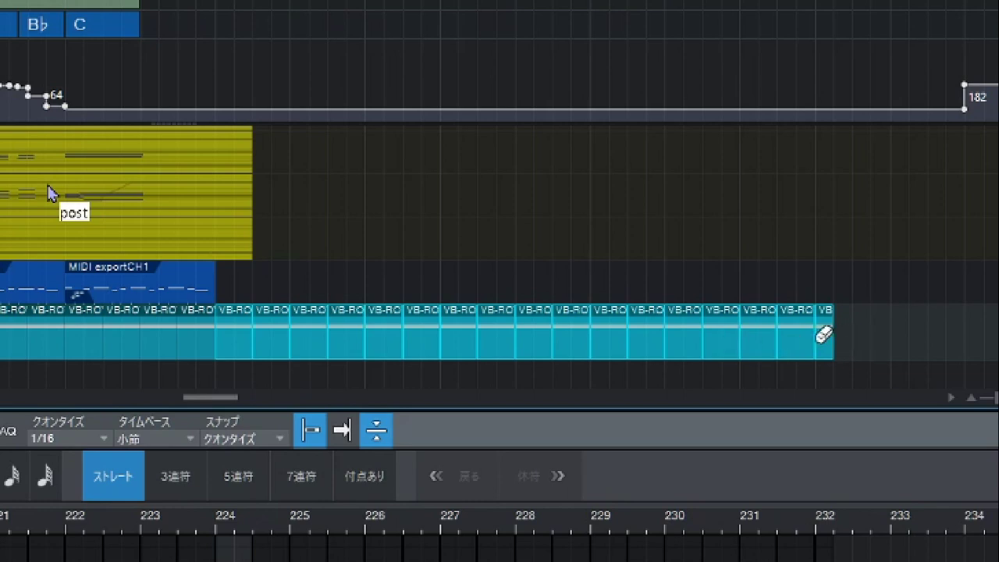
click(824, 334)
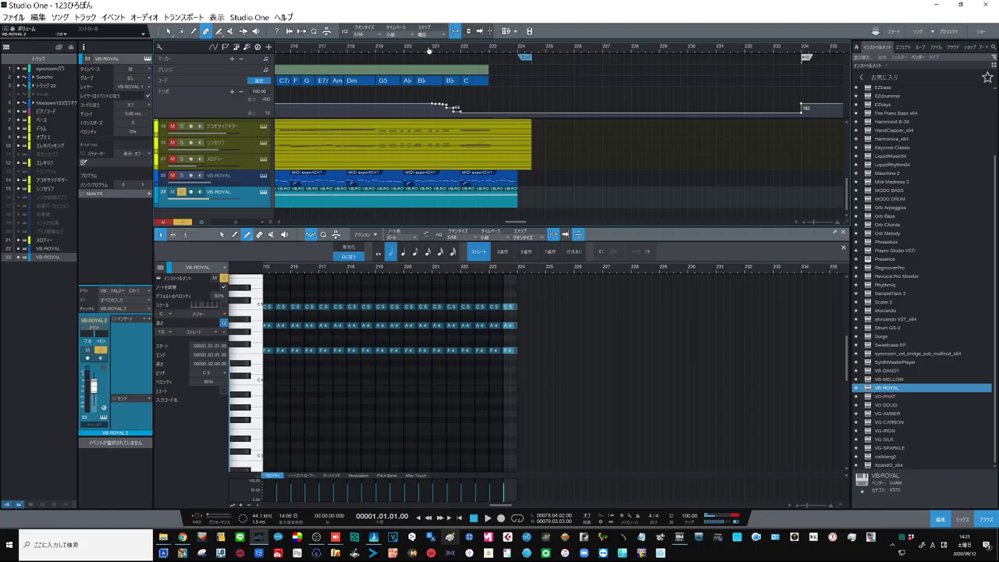
Step: Set Follow Chords to Parallel (パラレル) for the lower VB-ROYAL track, number 23, comparing it with track 22's setting
drag(430, 49, 808, 21)
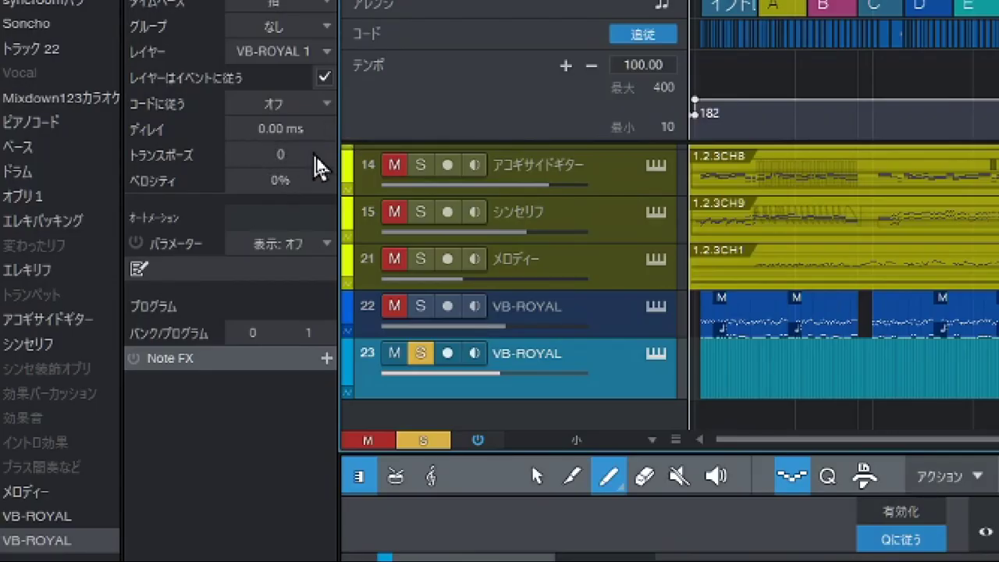
click(618, 312)
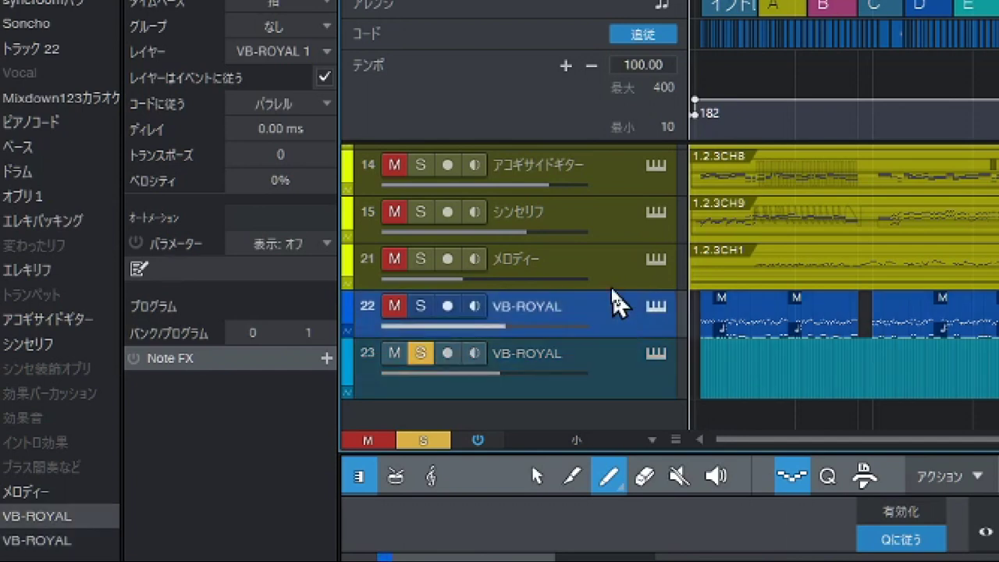
click(617, 277)
click(617, 369)
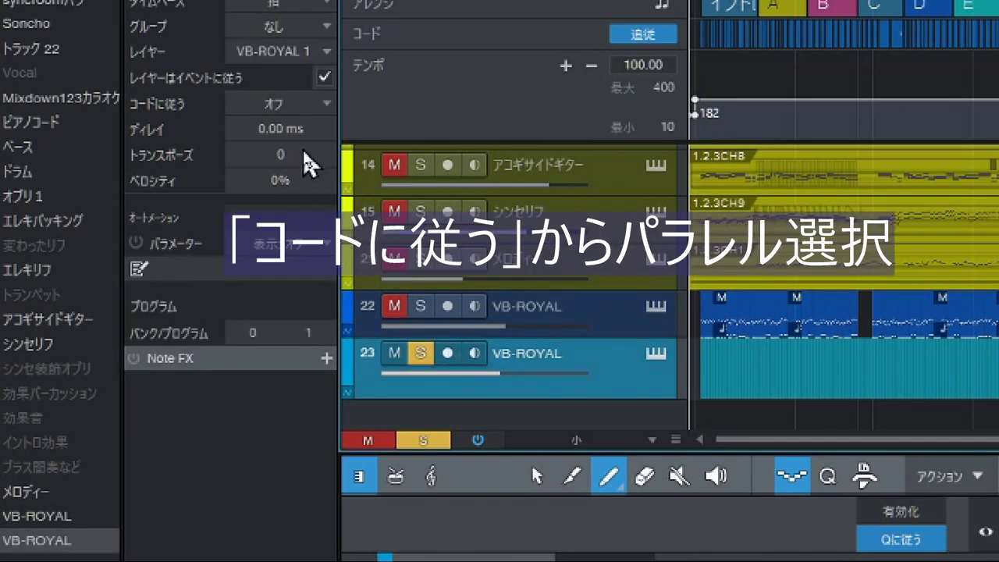
click(256, 106)
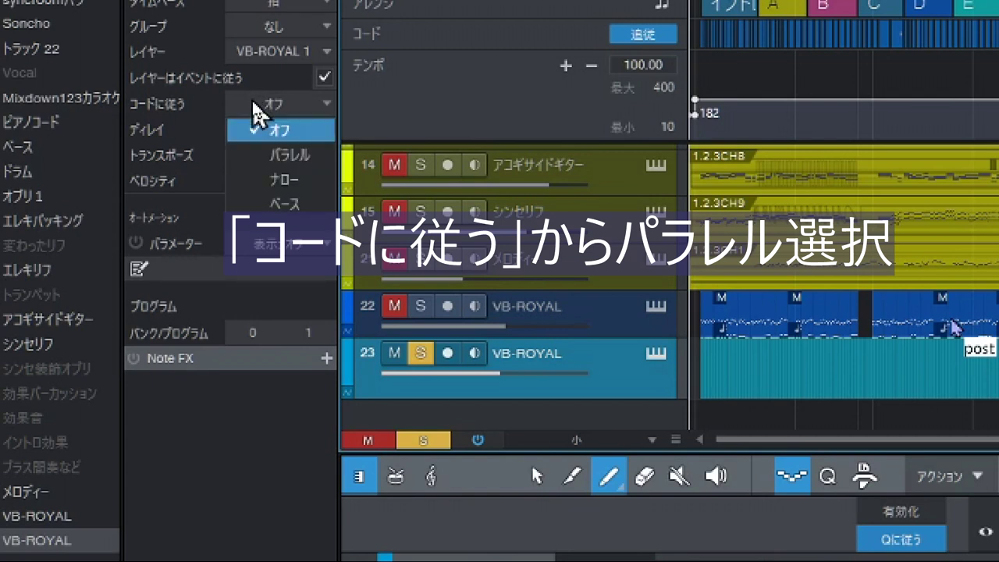
click(258, 155)
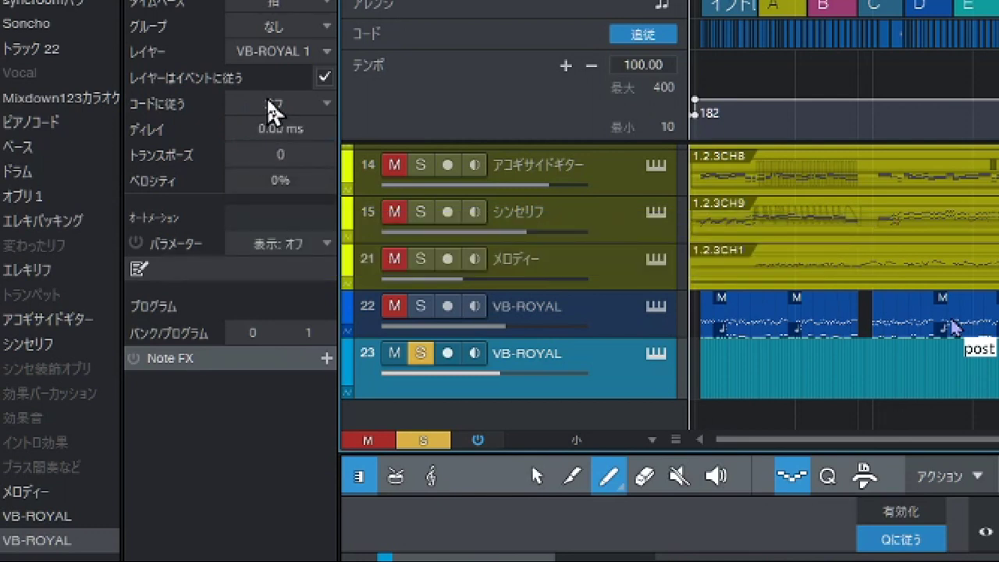
click(271, 108)
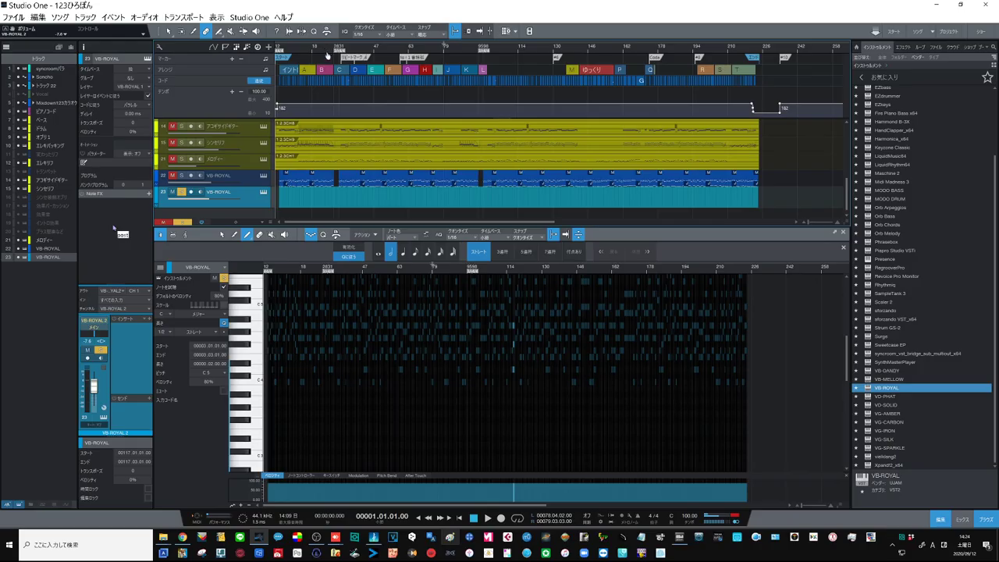
mouse_move(329, 49)
mouse_down()
mouse_move(333, 62)
mouse_move(369, 70)
mouse_move(366, 78)
mouse_up()
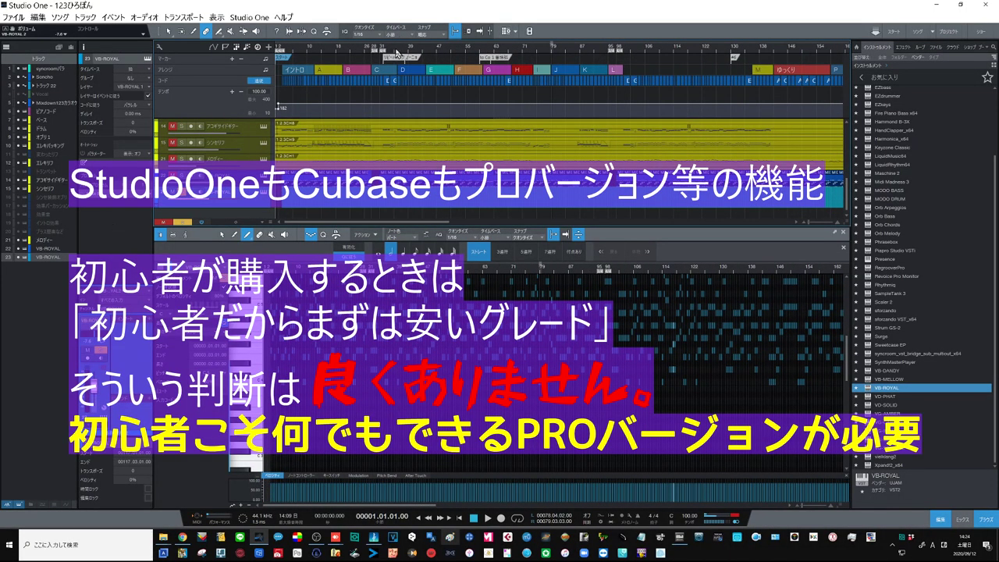
scroll(400, 48, down, 2)
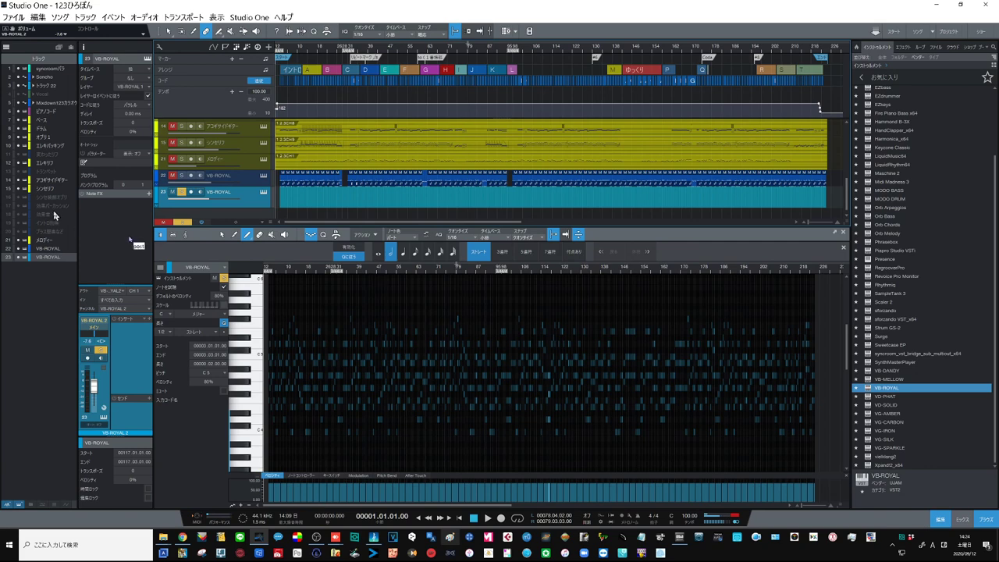
scroll(238, 199, up, 5)
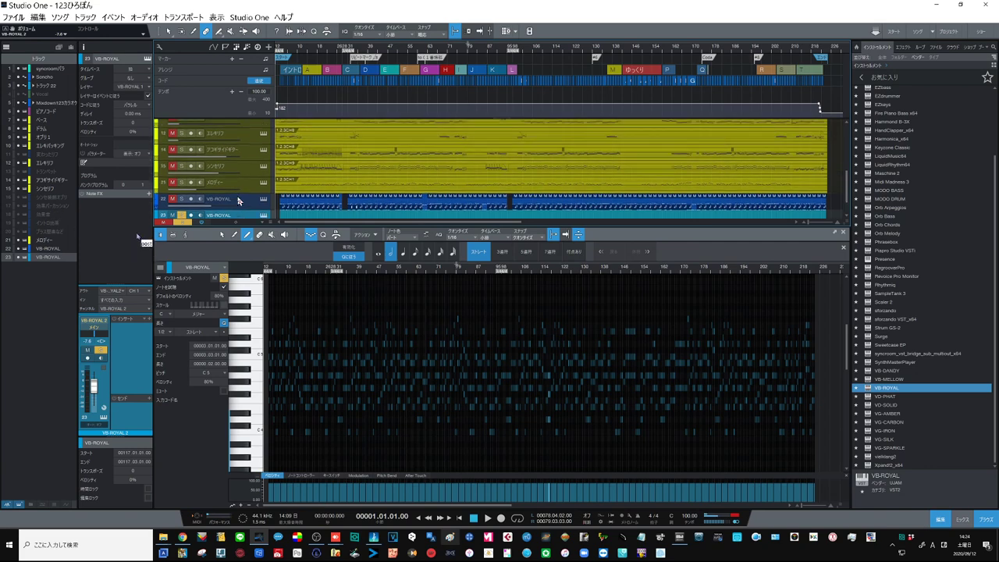
scroll(236, 194, down, 5)
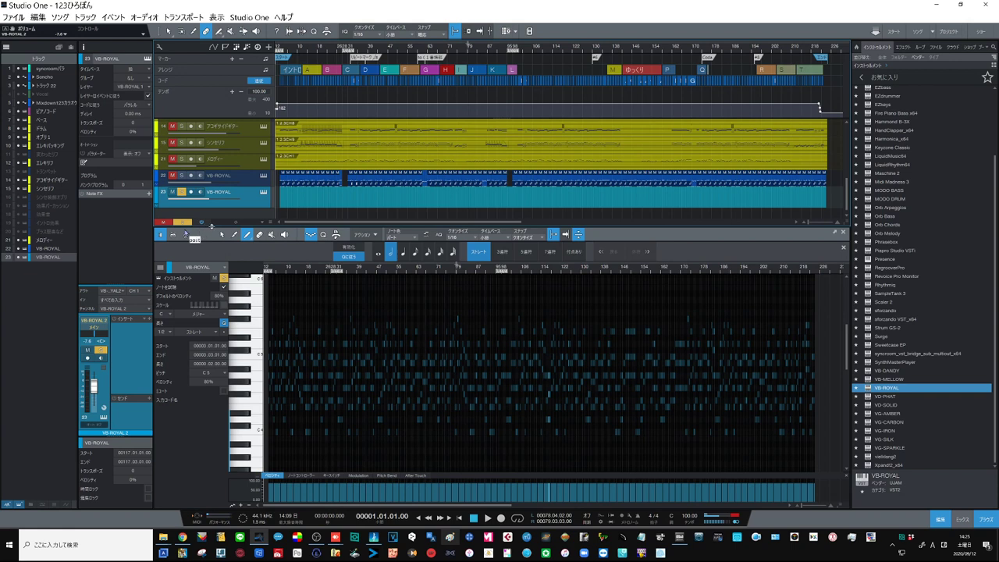
Step: Open the lower VB-ROYAL track's instrument window and switch it to Player mode with Latch enabled
click(264, 194)
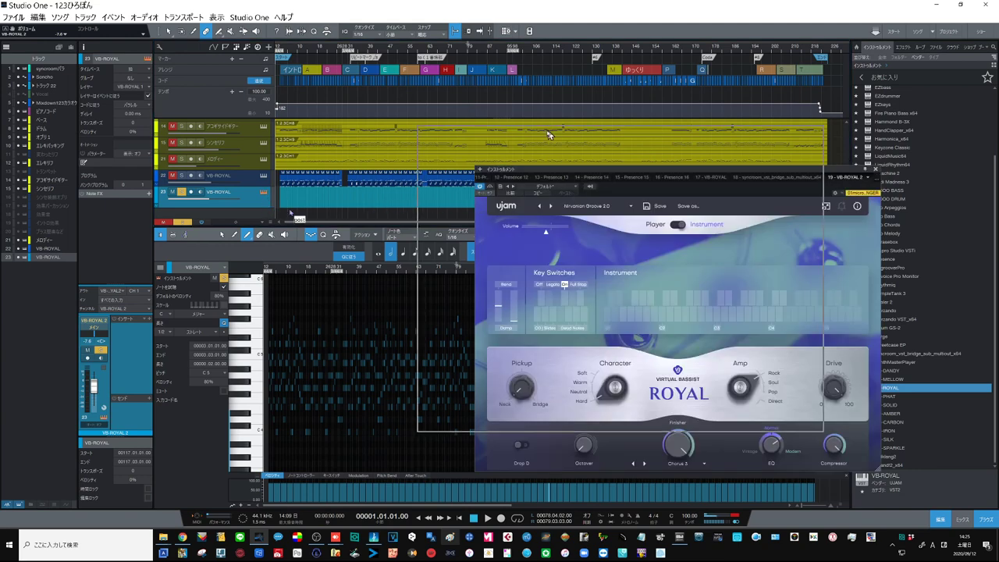
drag(606, 168, 546, 129)
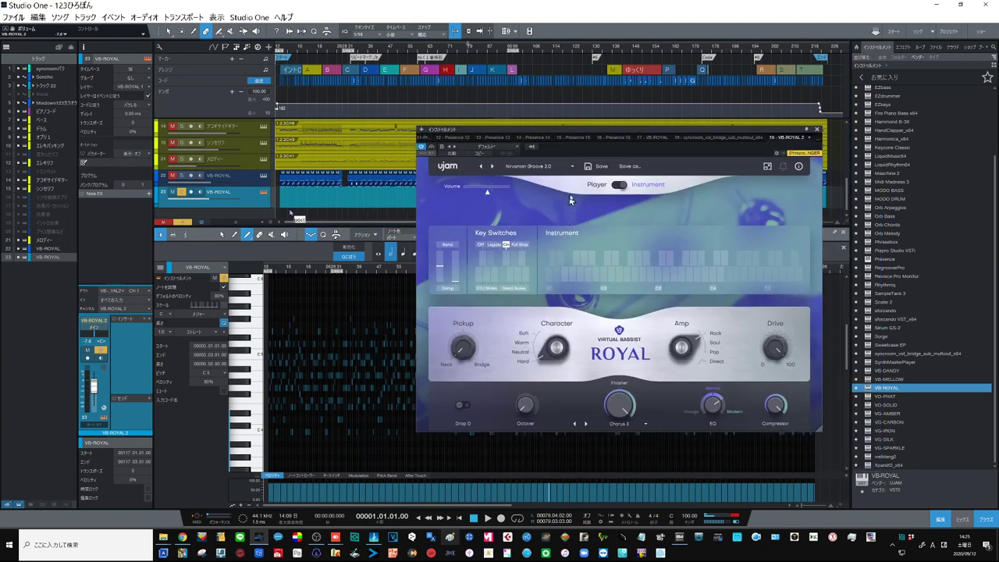
click(615, 187)
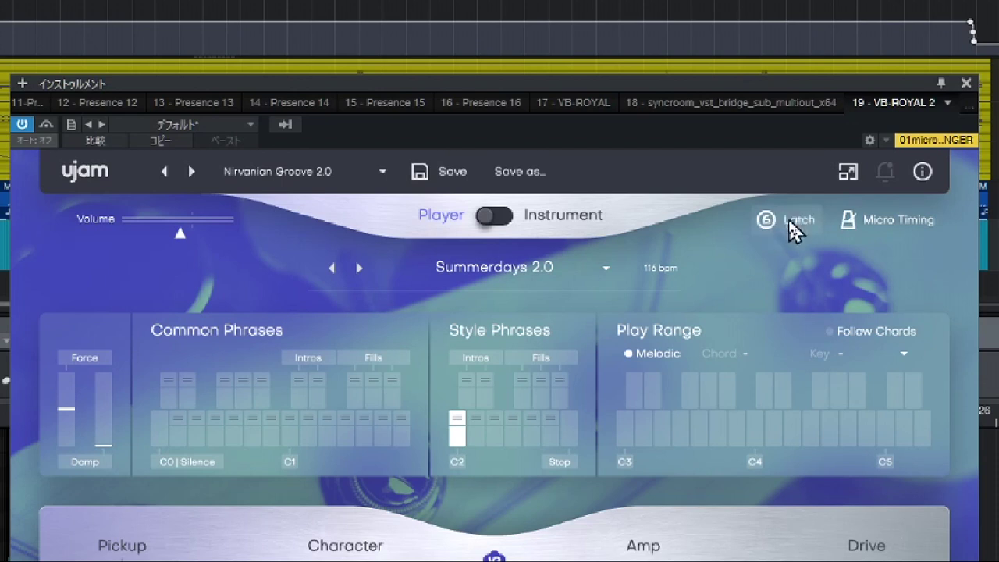
click(771, 231)
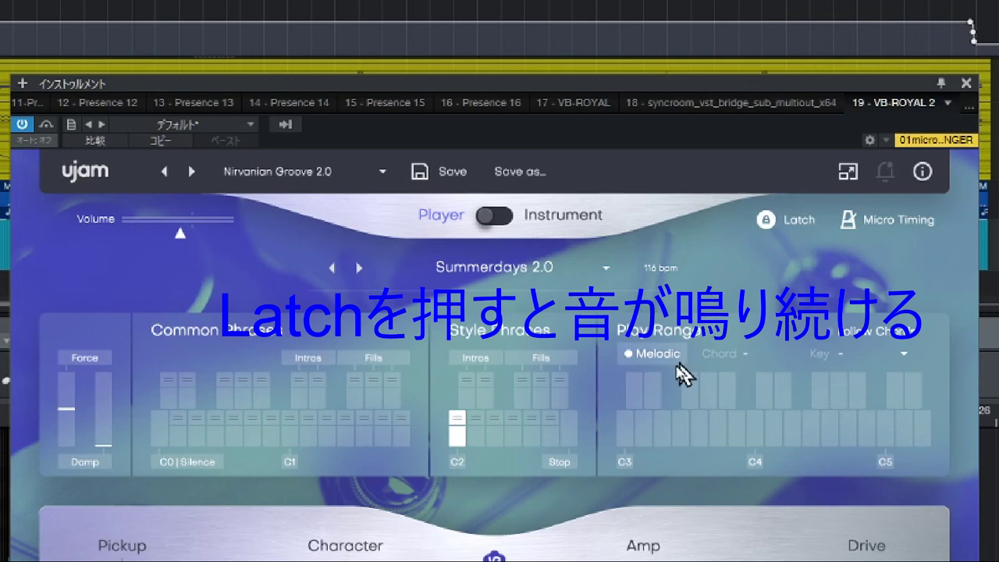
Step: Start the C3 note and audition the Summerdays 2.0 common phrases on F1, D1, C1, A0, E1 and G1
click(631, 435)
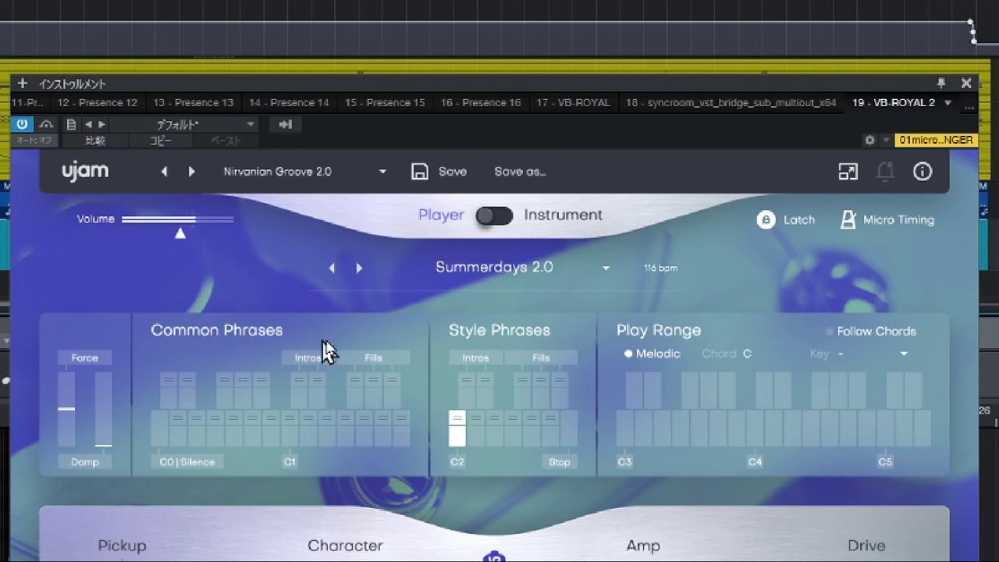
click(346, 437)
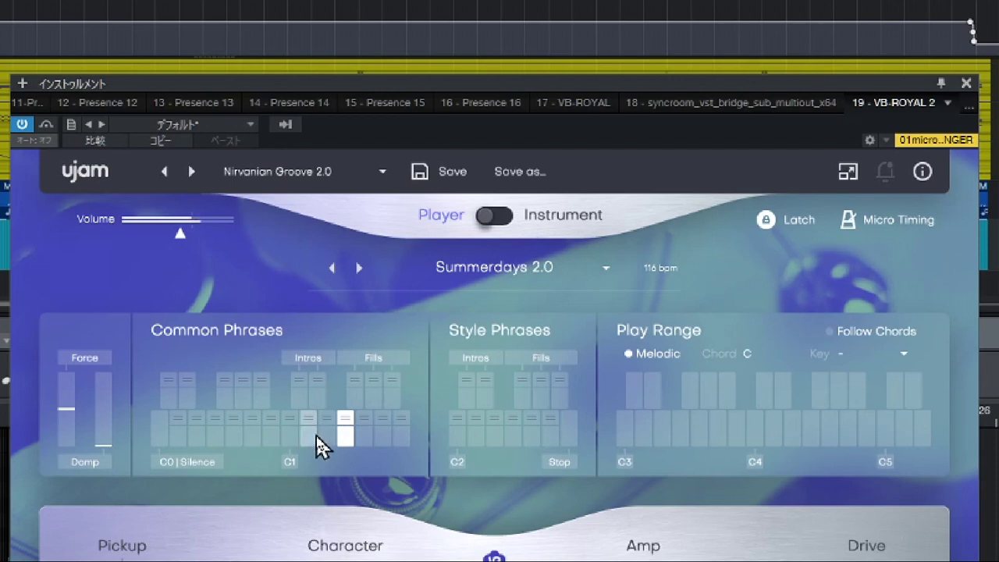
click(315, 435)
click(290, 437)
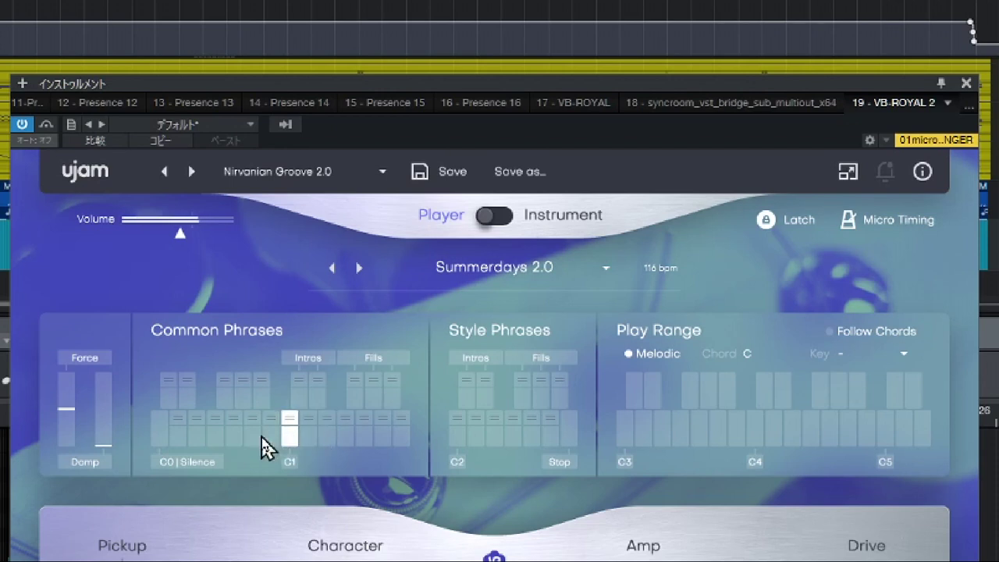
click(251, 434)
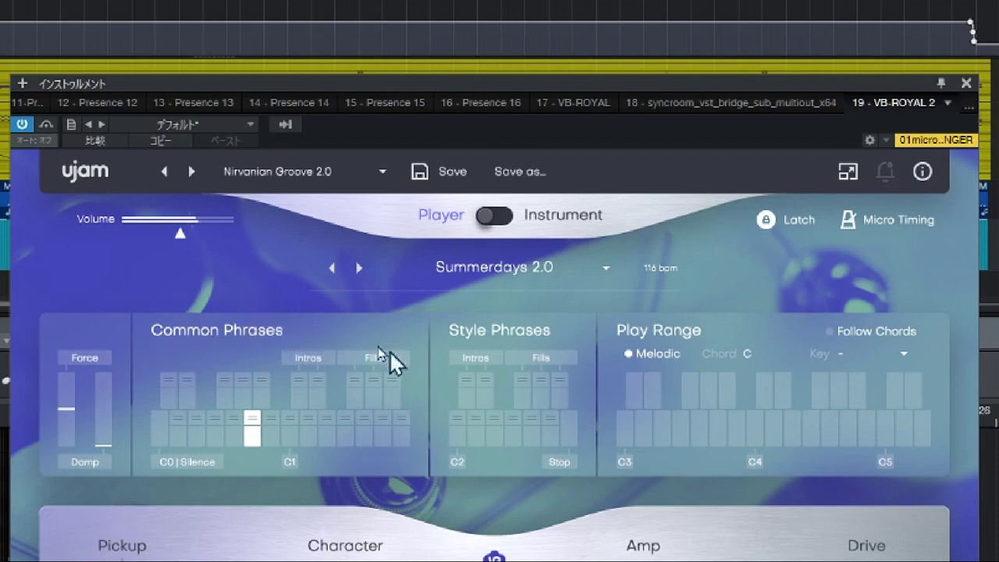
click(326, 446)
click(365, 448)
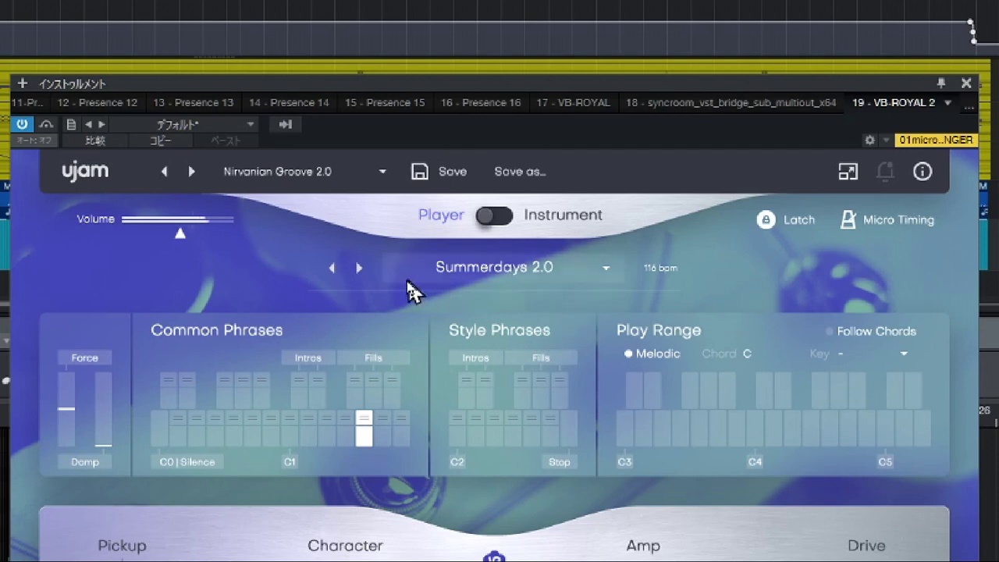
Step: Advance the style to If You Win 2.0 and audition its style phrases on D2 and F2
click(357, 267)
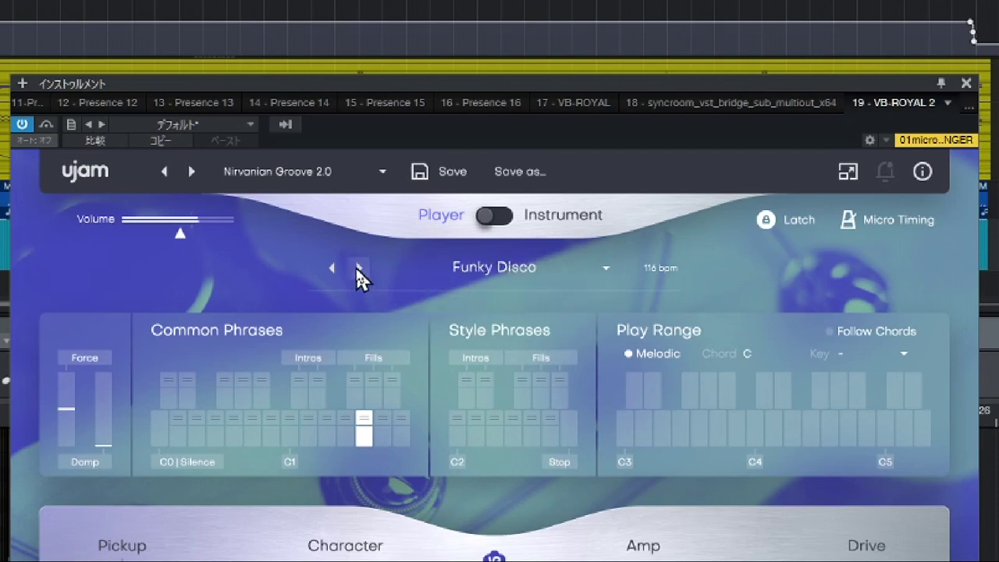
click(359, 267)
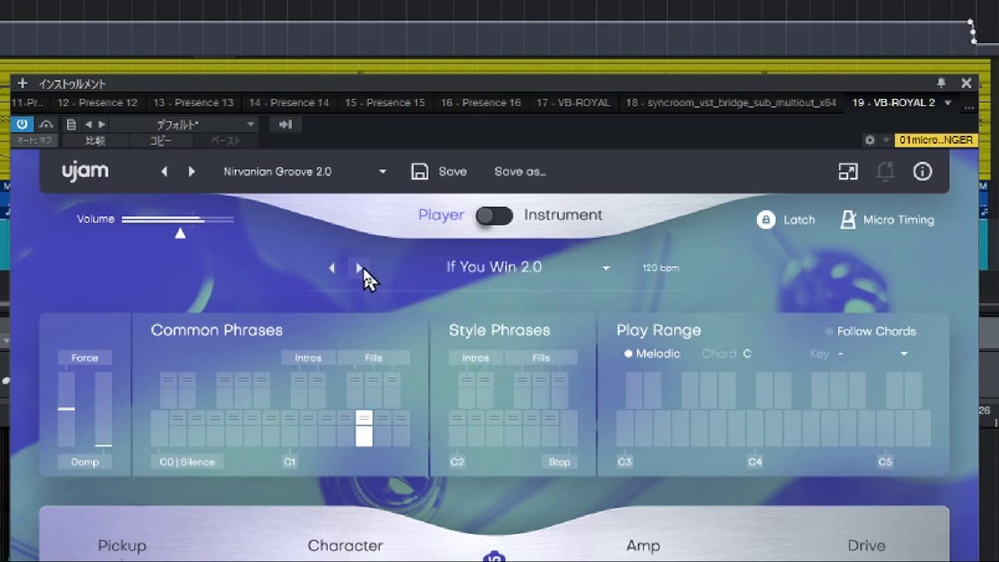
click(477, 431)
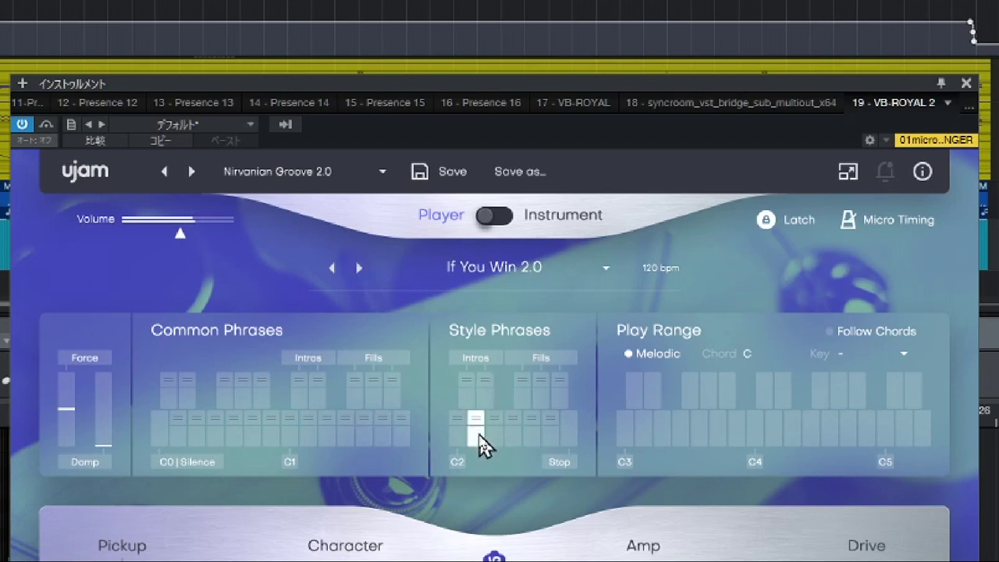
click(506, 439)
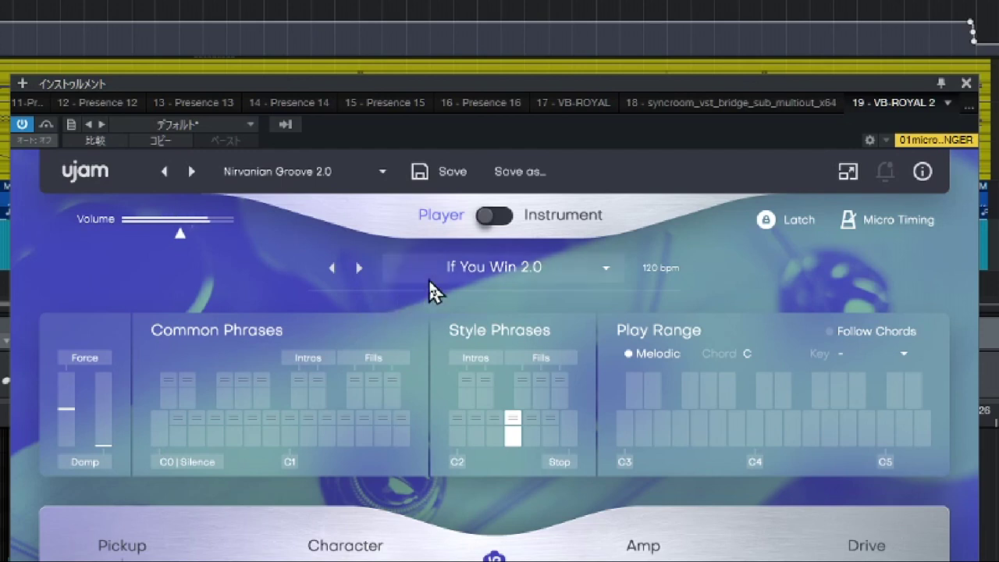
Step: Step through the following styles, past Syncopated 16th and Modern Reggae Pop, to select Indie Pop 16th
click(358, 269)
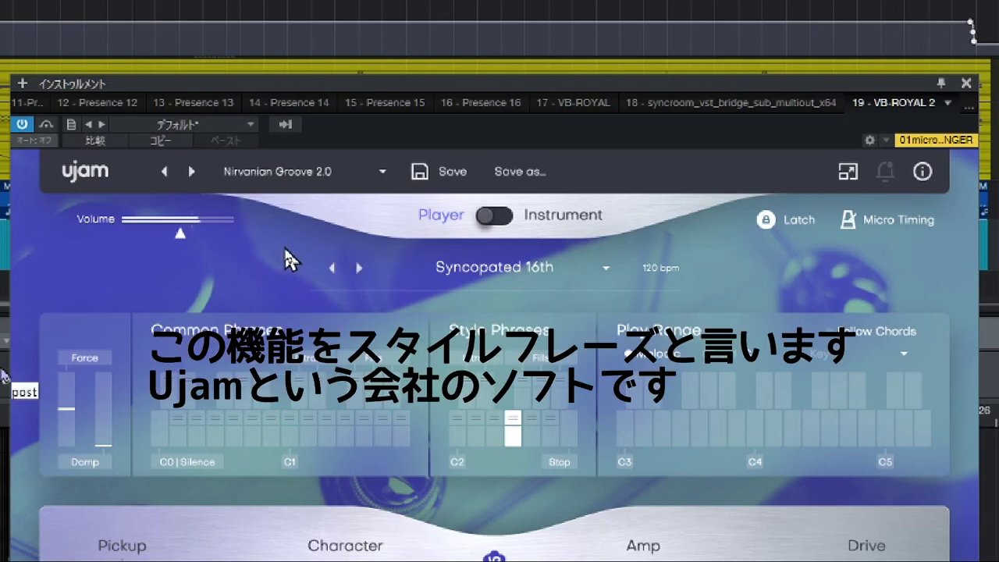
click(359, 267)
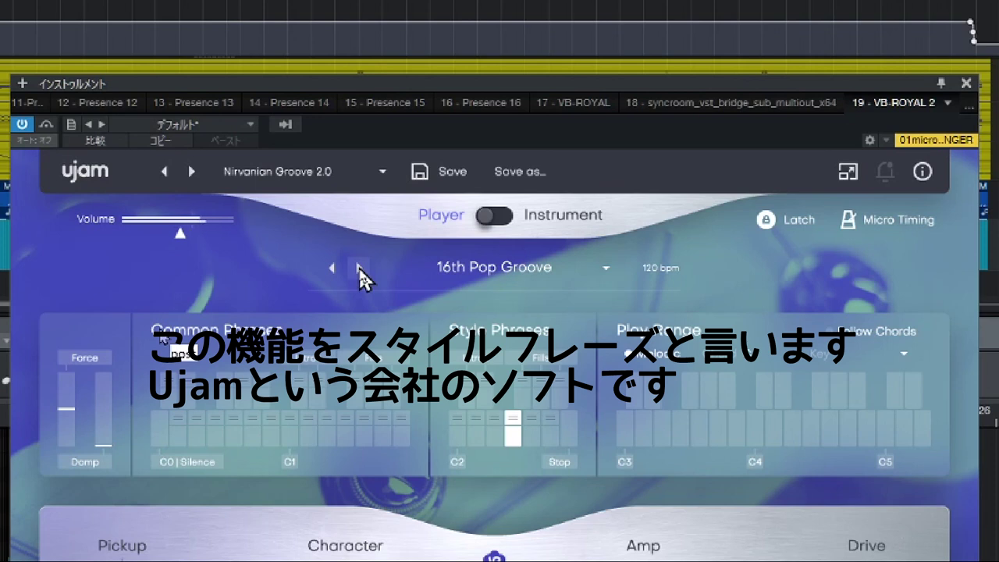
click(359, 268)
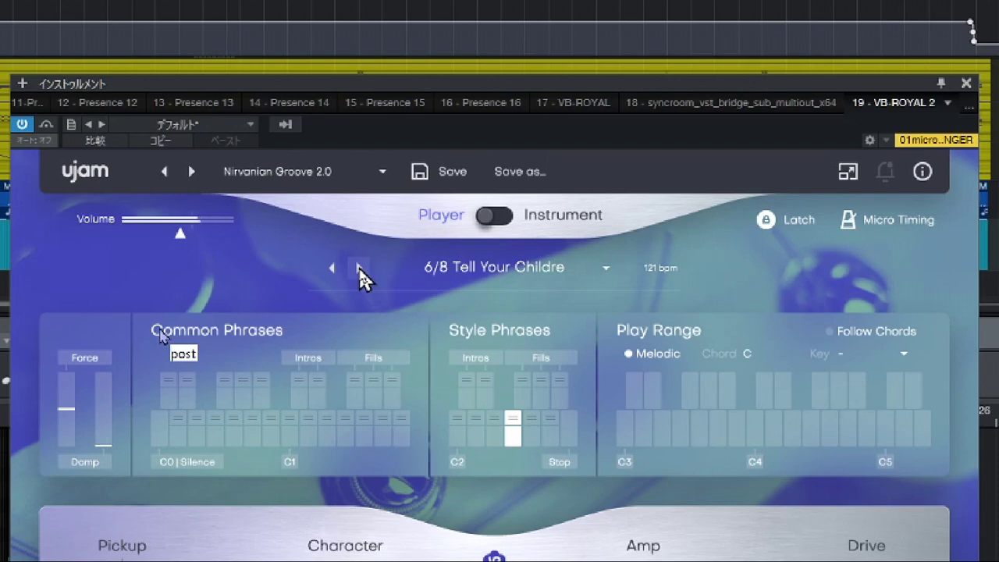
click(359, 268)
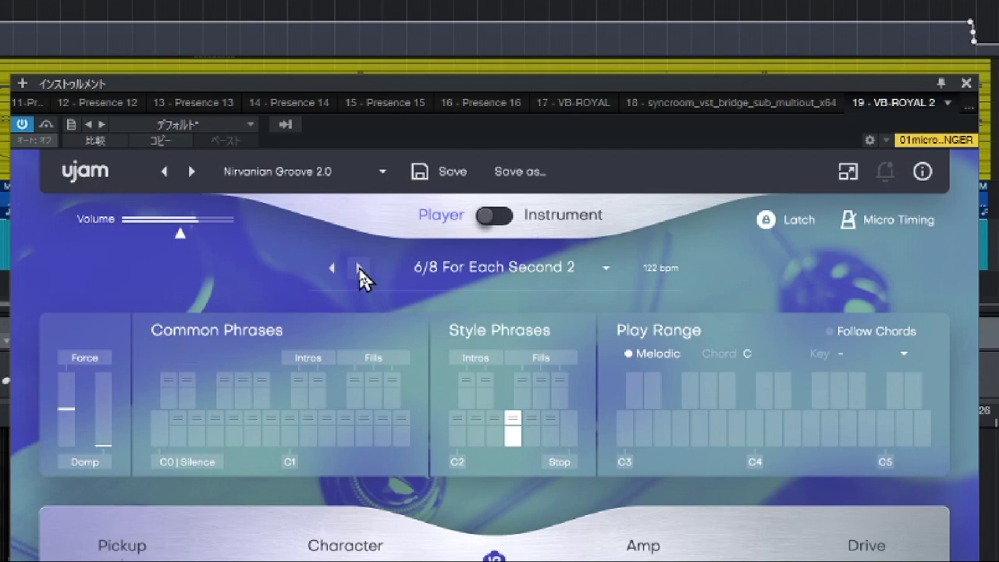
click(359, 268)
click(359, 267)
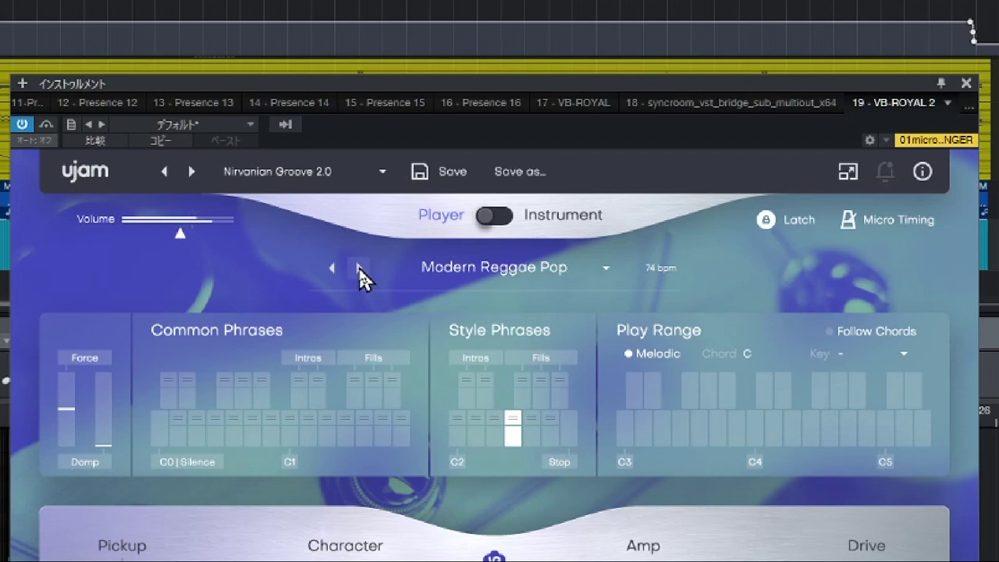
click(360, 268)
click(359, 267)
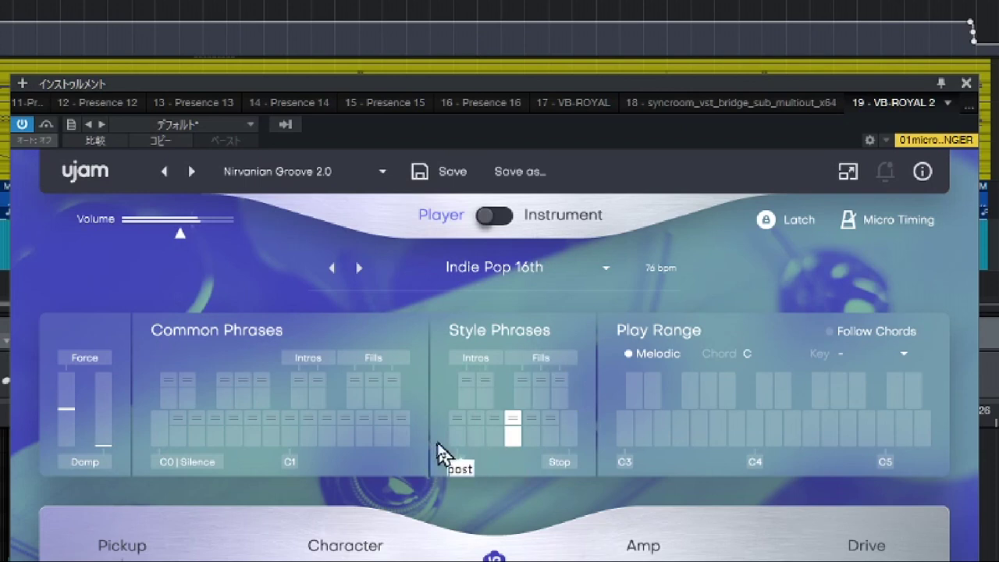
Step: Audition Indie Pop 16th's style phrases on D2, the G#2 fill and F2
click(474, 435)
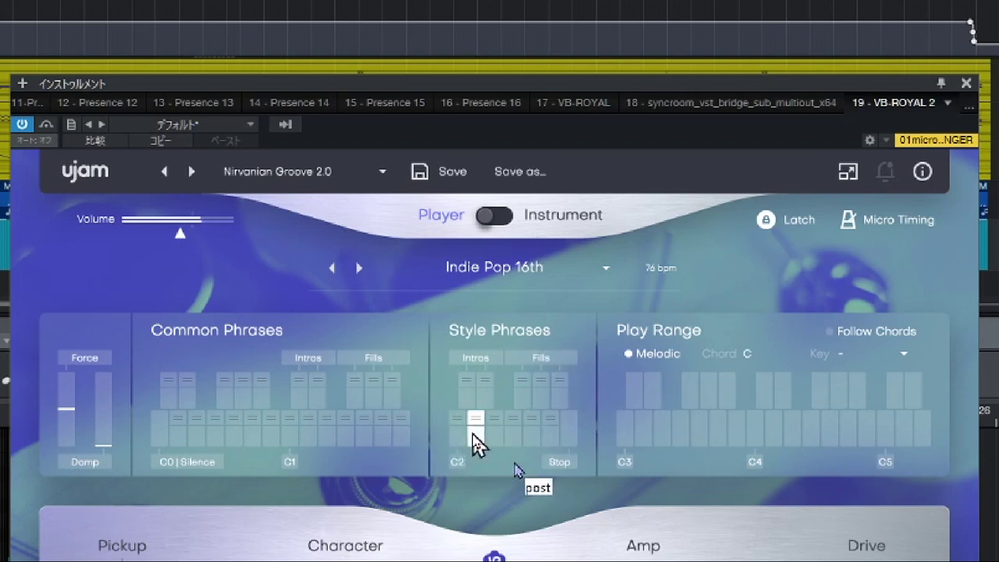
click(535, 438)
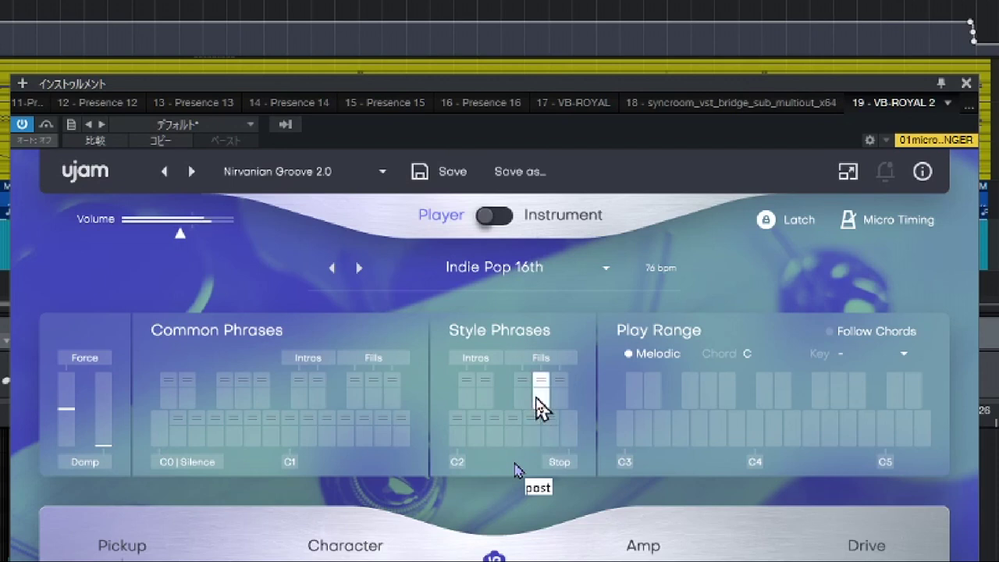
click(513, 434)
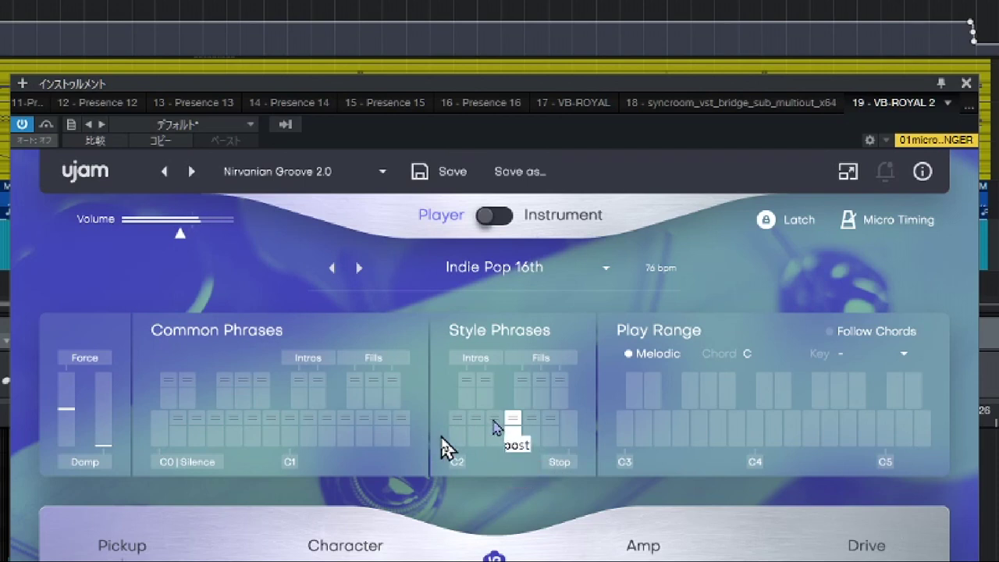
Step: Audition Indie Pop 16th's style phrases on E2, D2, C2 and A2, and turn Latch off
click(495, 421)
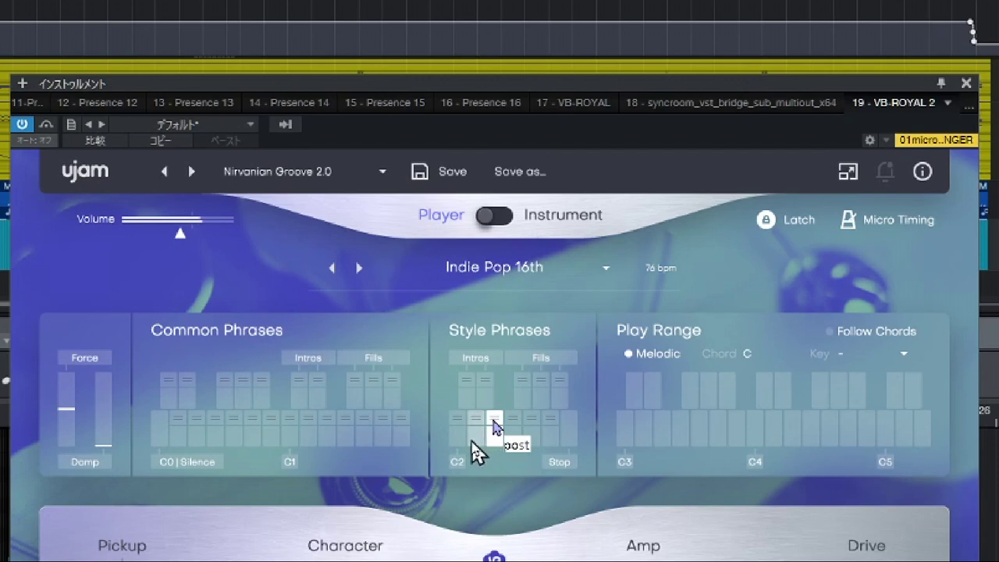
click(473, 437)
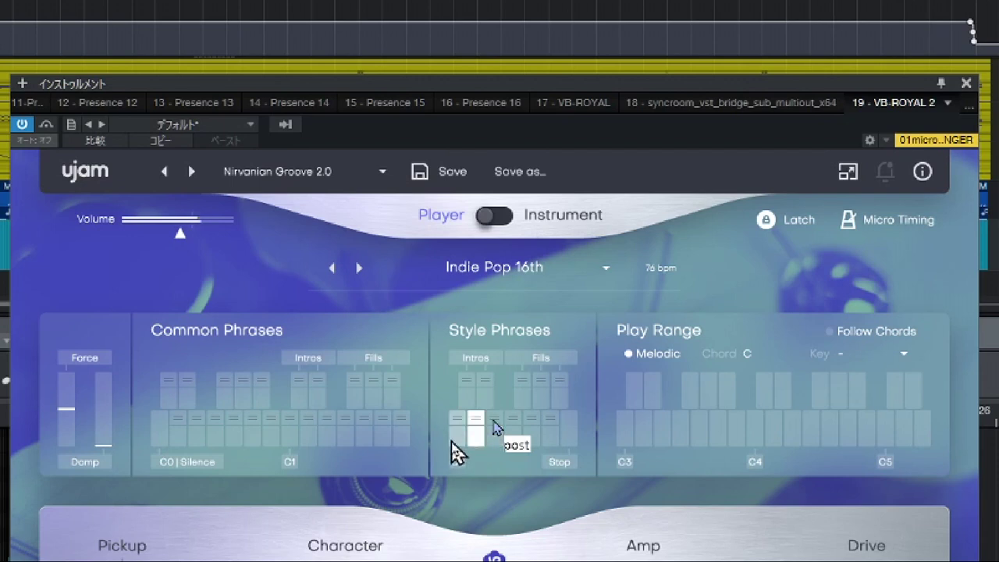
click(457, 451)
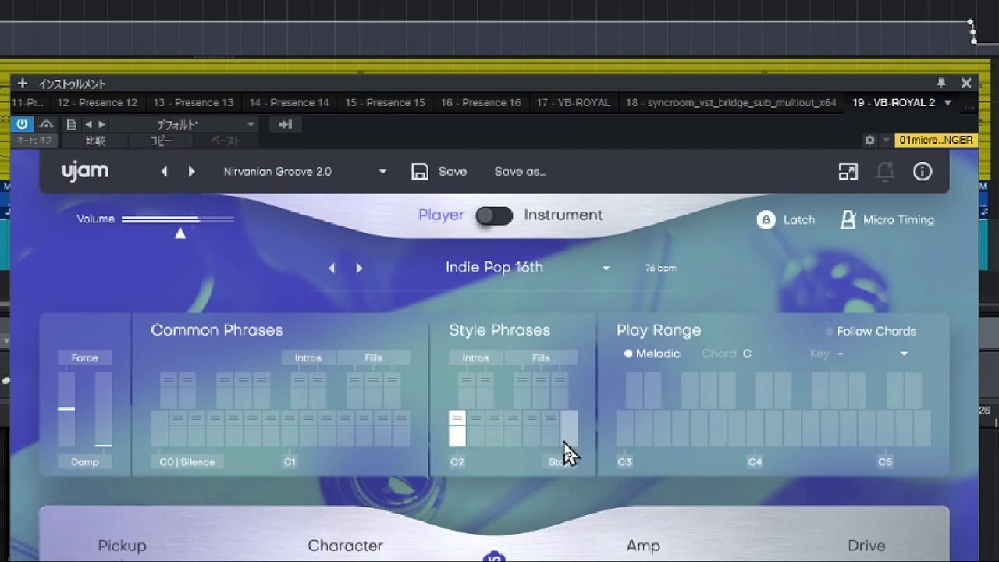
click(551, 441)
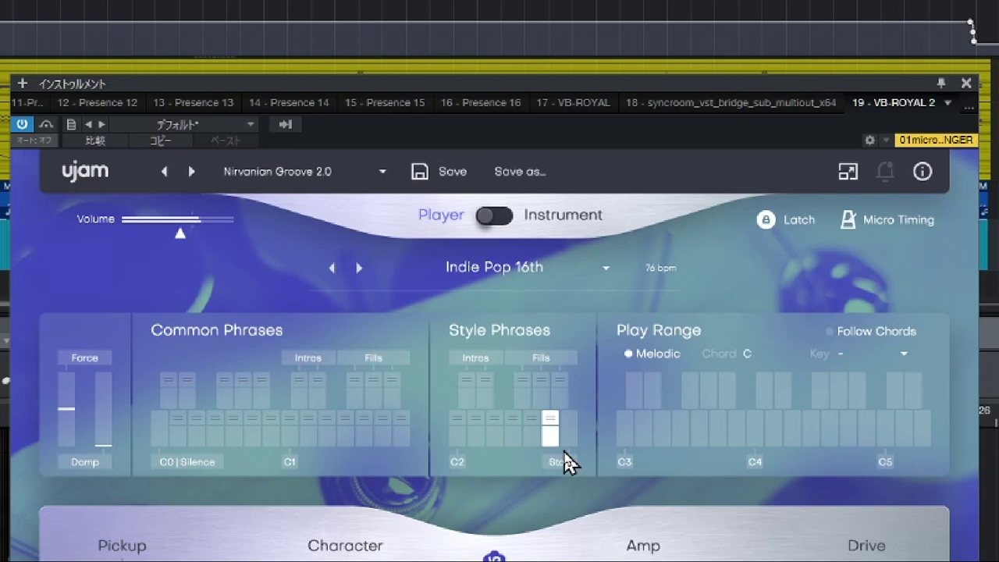
click(768, 223)
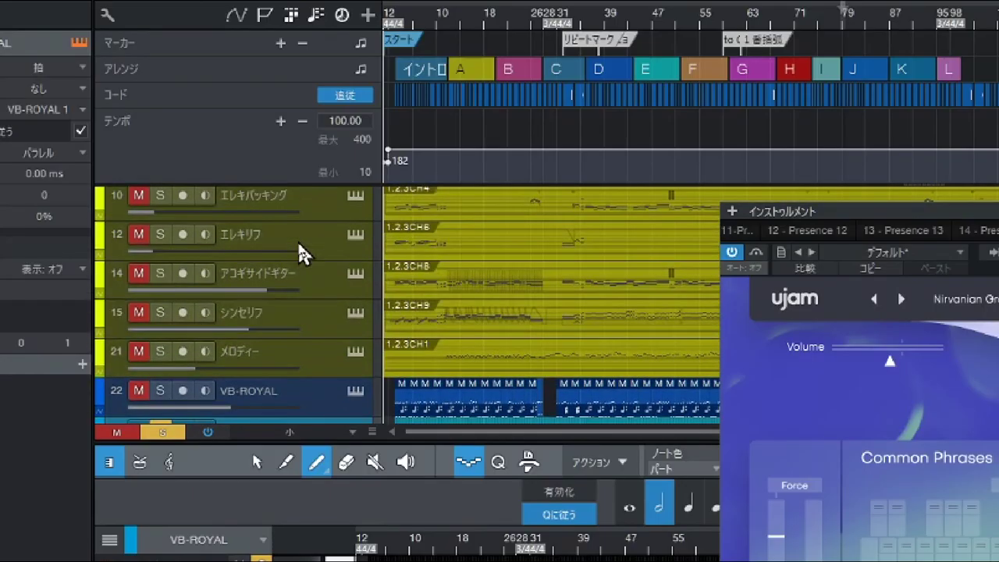
Step: Solo the ピアノコード track and move the playback position to near the song's start
scroll(298, 240, up, 5)
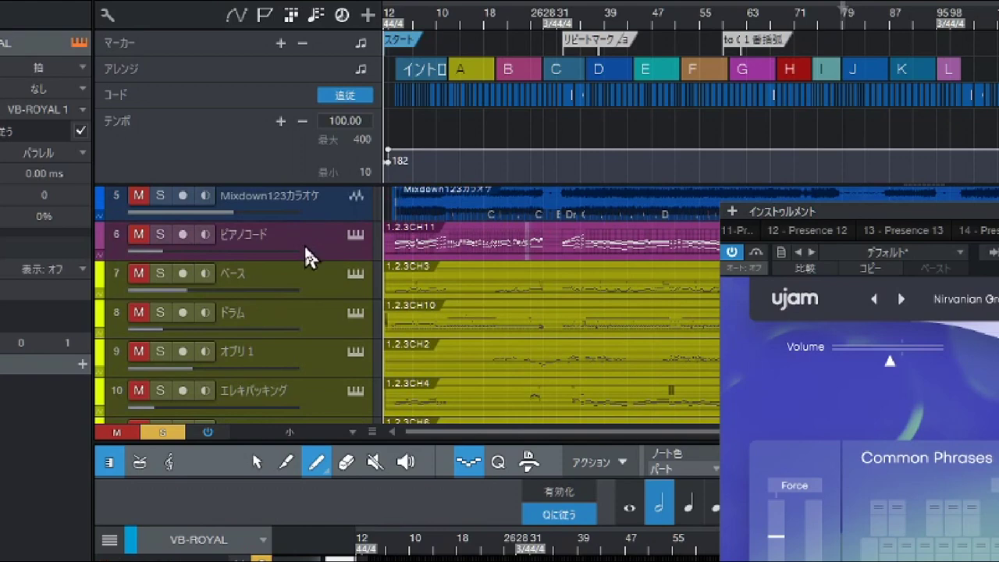
click(160, 234)
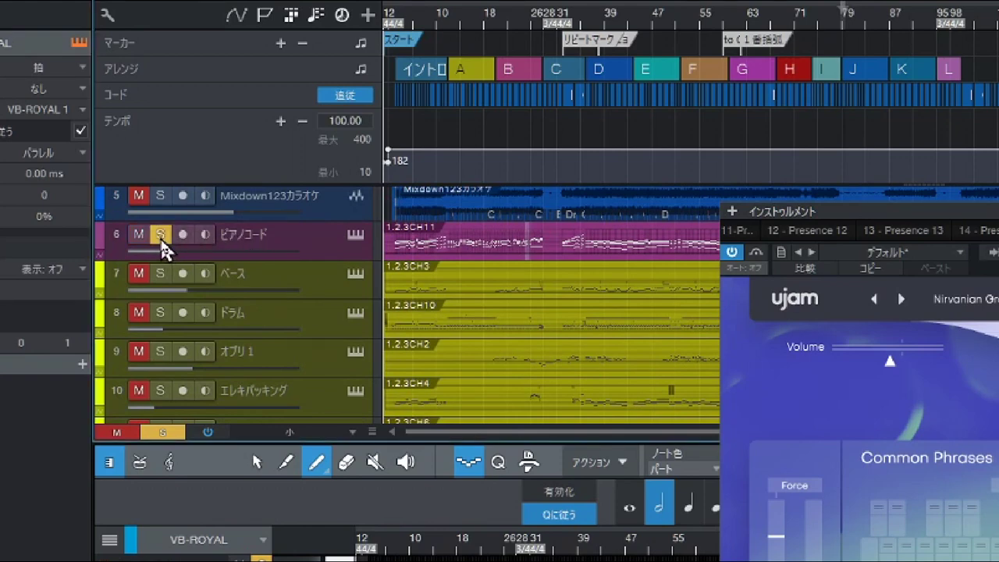
scroll(323, 290, down, 1)
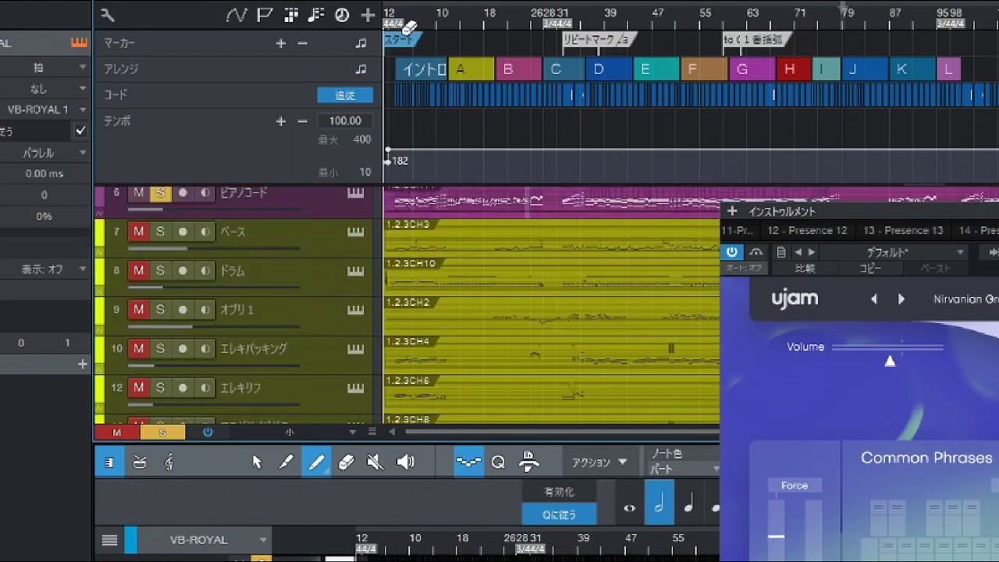
click(406, 19)
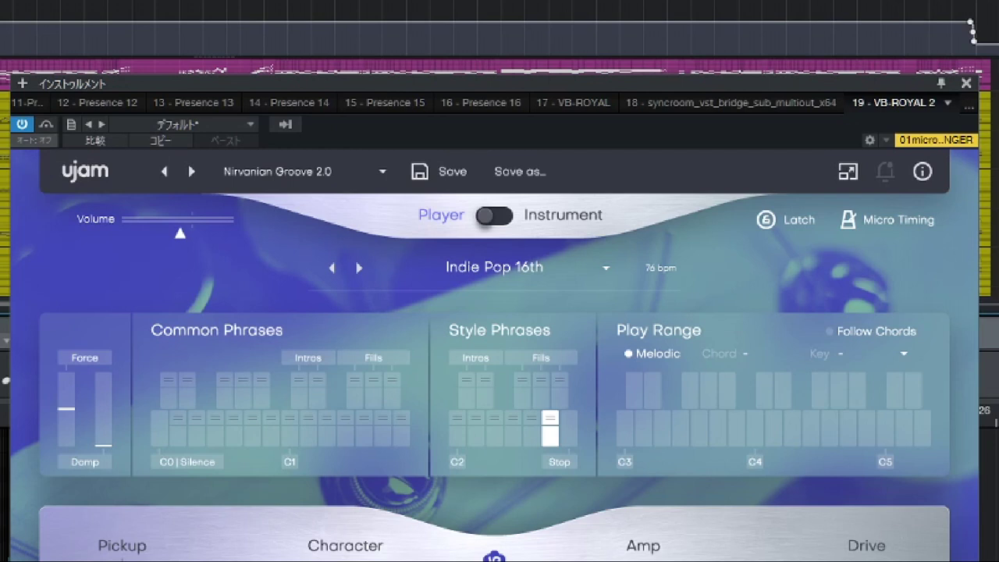
Step: Set VB-ROYAL's Finisher to OFF and its Micro Timing Swing to 0 %
click(515, 559)
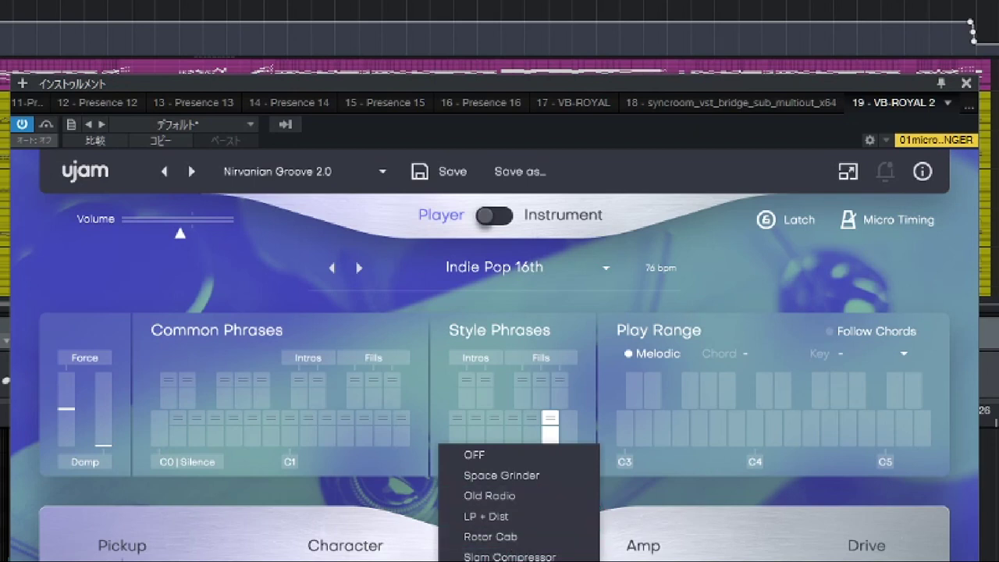
click(511, 462)
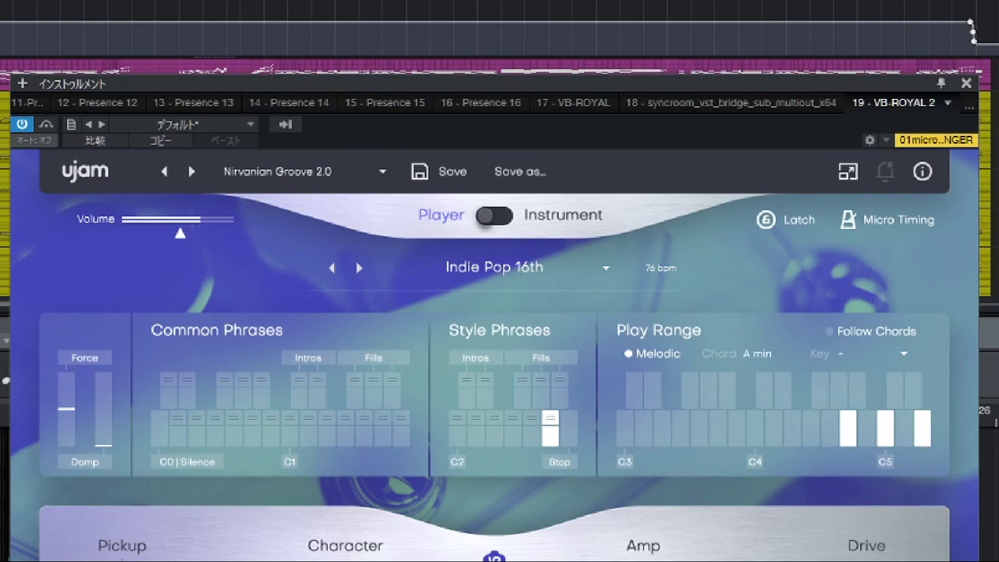
click(915, 227)
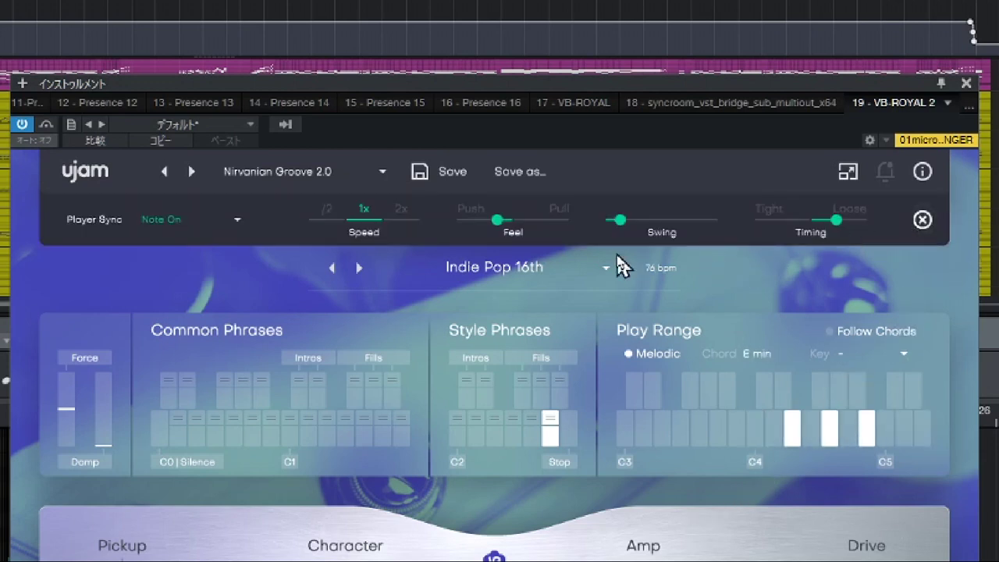
drag(620, 221, 594, 228)
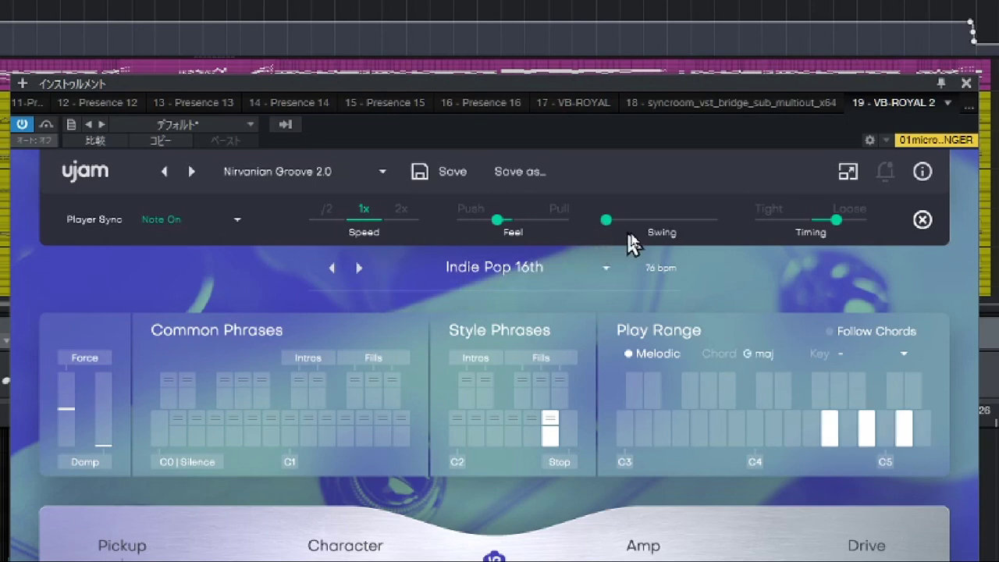
Step: Audition the style phrases on G2, F2 and E2 against the piano chords and close the VB-ROYAL window
click(534, 439)
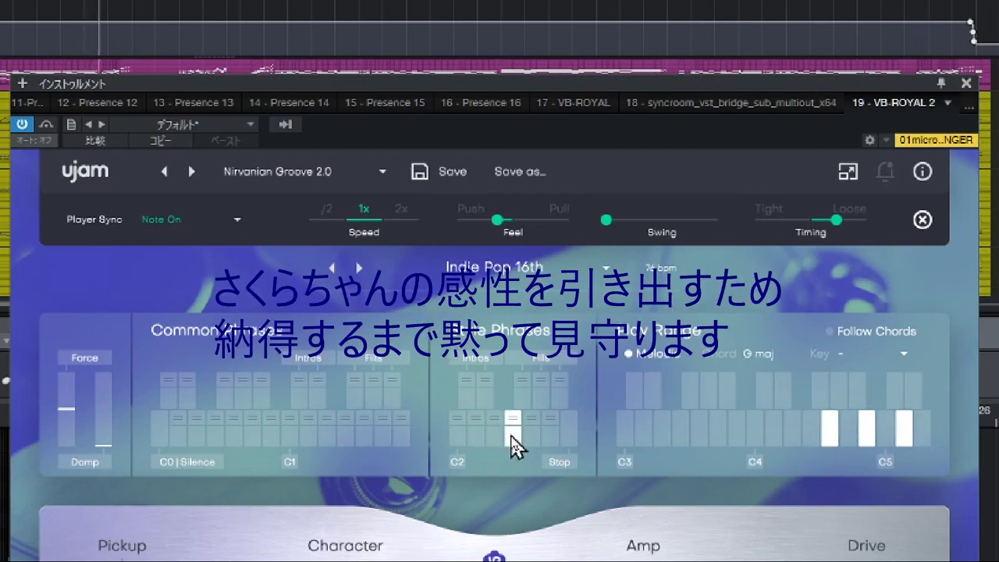
click(497, 440)
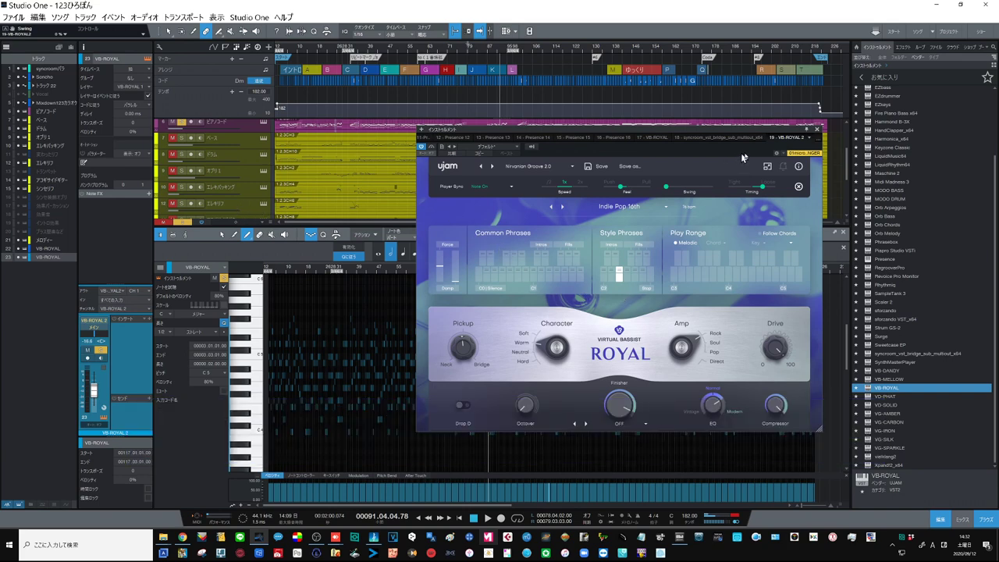
click(817, 128)
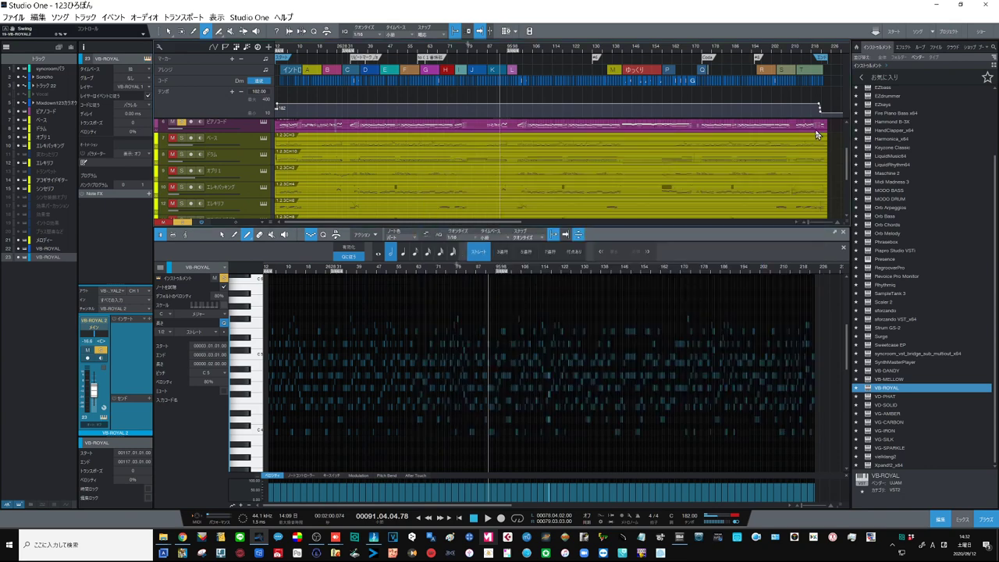
Step: Add VG-SPARKLE from the favourite instruments as a new track below the two VB-ROYAL tracks
scroll(248, 199, down, 3)
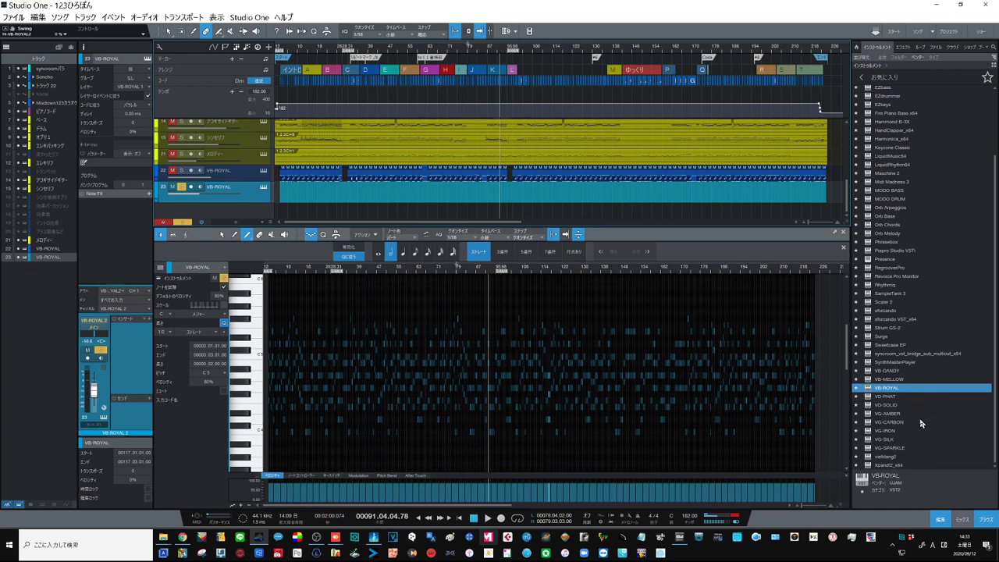
click(890, 448)
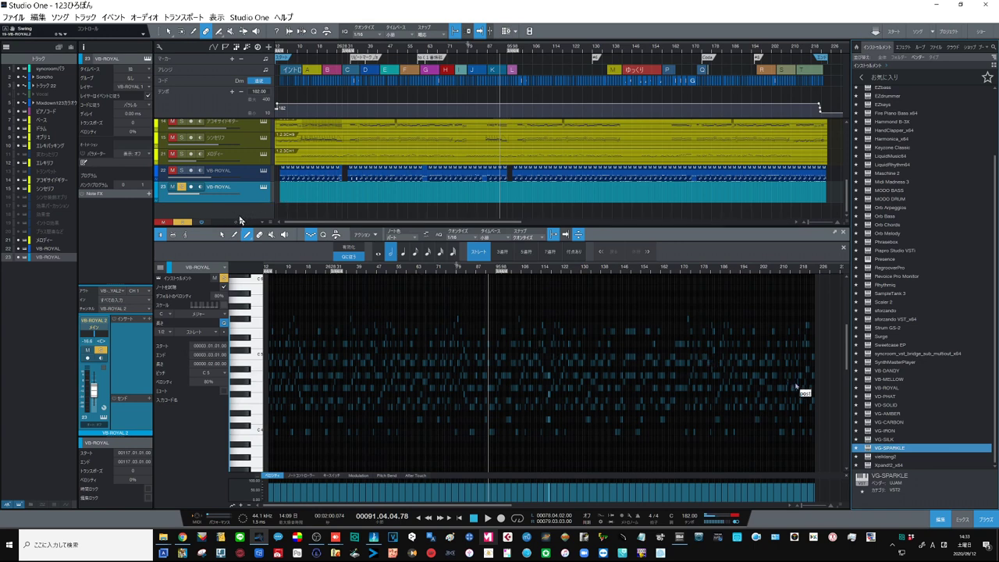
drag(886, 441, 247, 211)
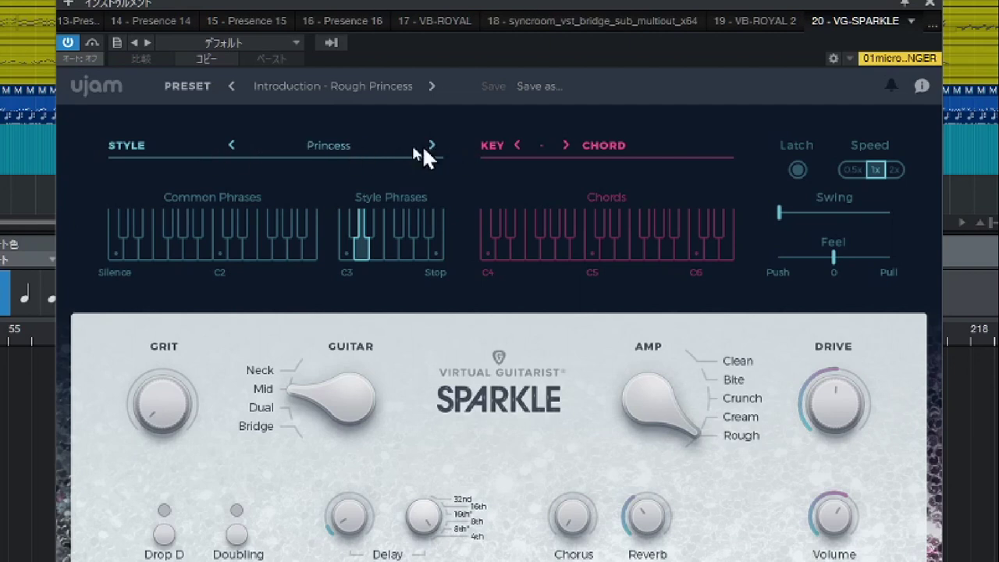
Step: Browse VG-SPARKLE's styles and audition the Princess common phrases on F2, C2, A1, E2 and A2
click(334, 145)
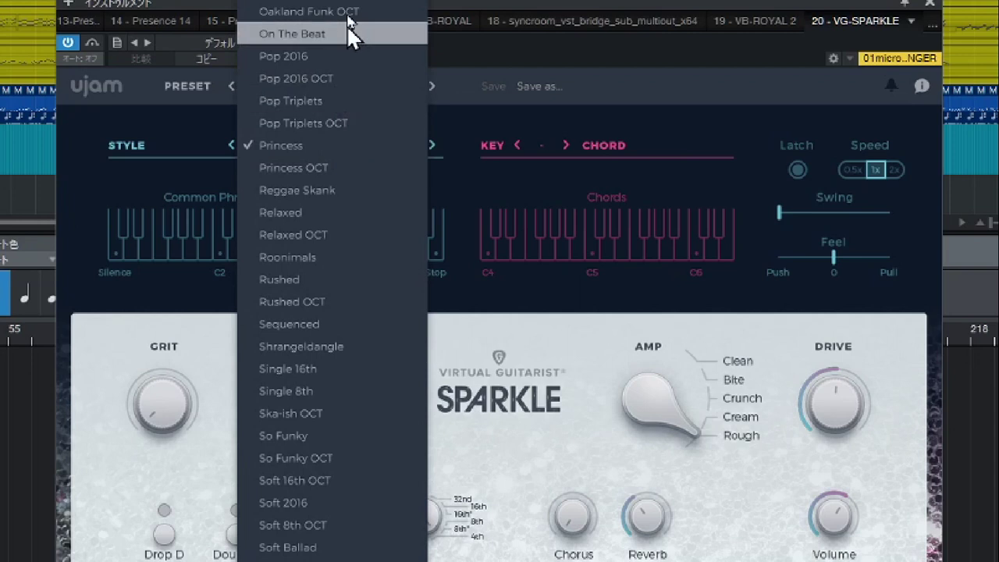
scroll(346, 25, up, 2)
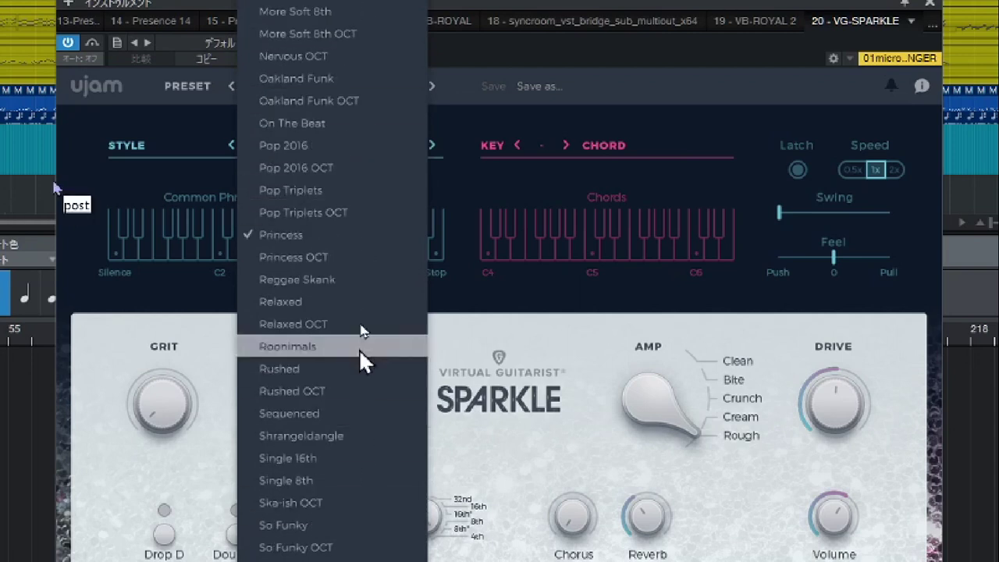
click(459, 199)
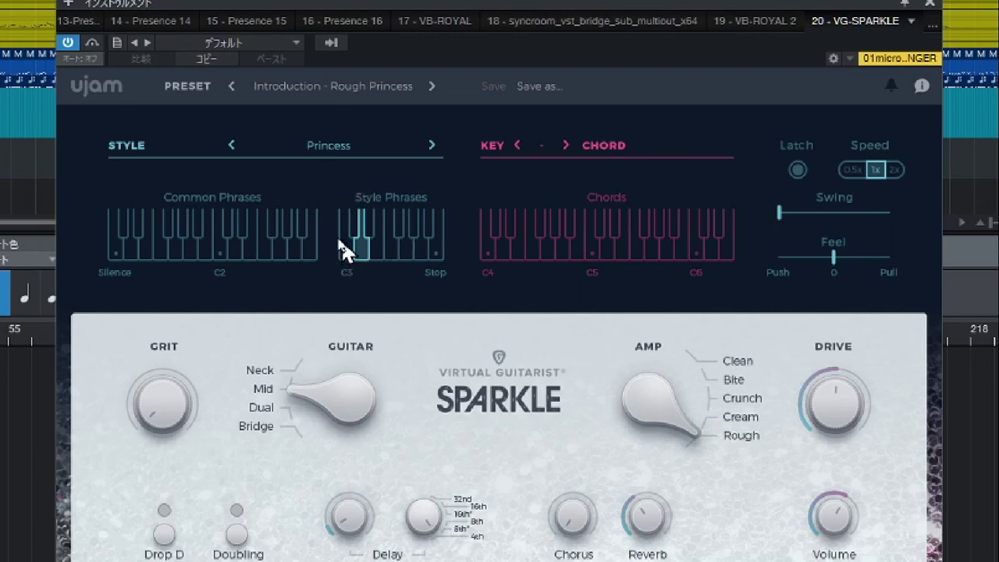
click(265, 252)
click(221, 255)
click(188, 257)
click(249, 254)
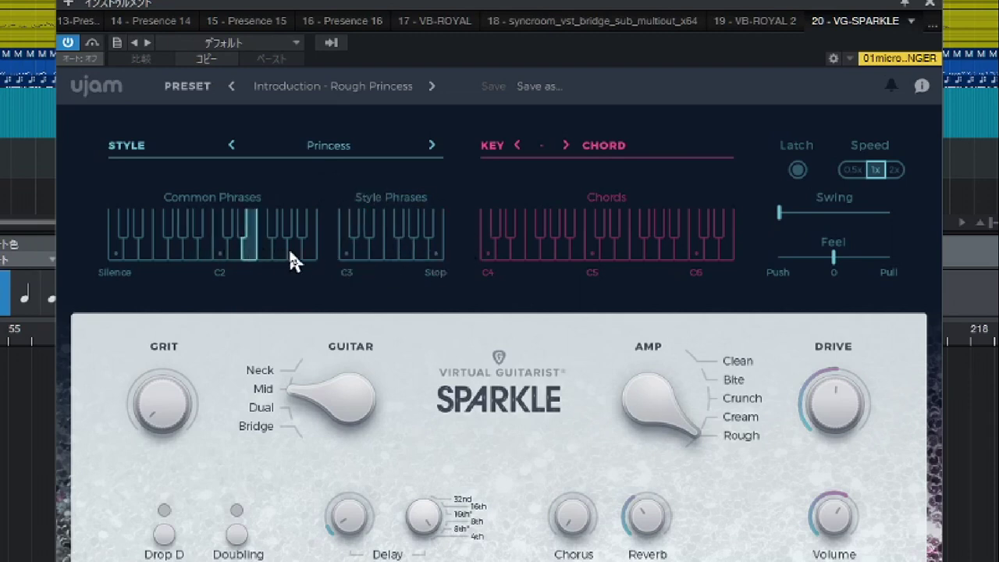
click(291, 253)
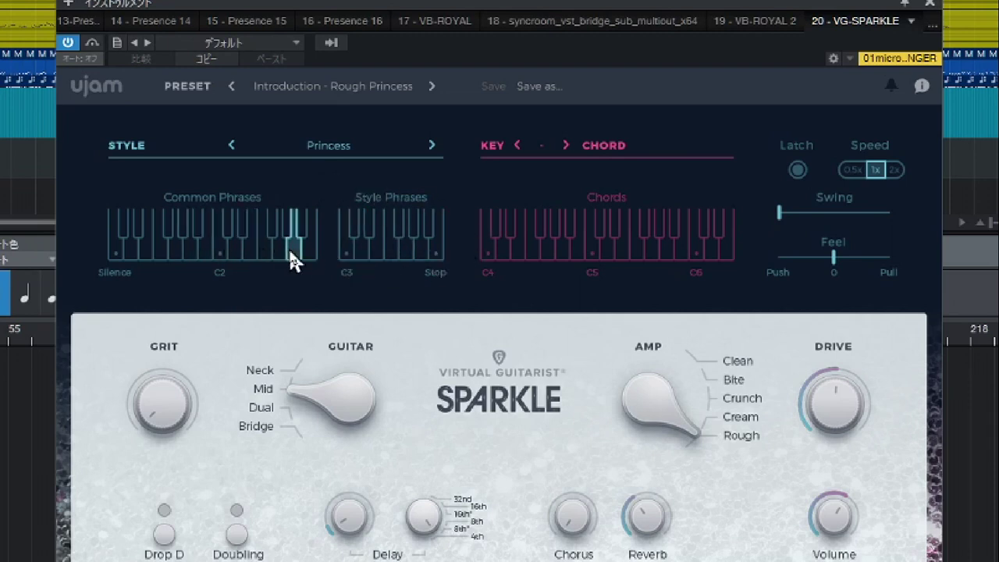
Step: Step through the styles after Princess, past Princess OCT and Reggae Skank, to select Rushed
click(430, 146)
click(329, 146)
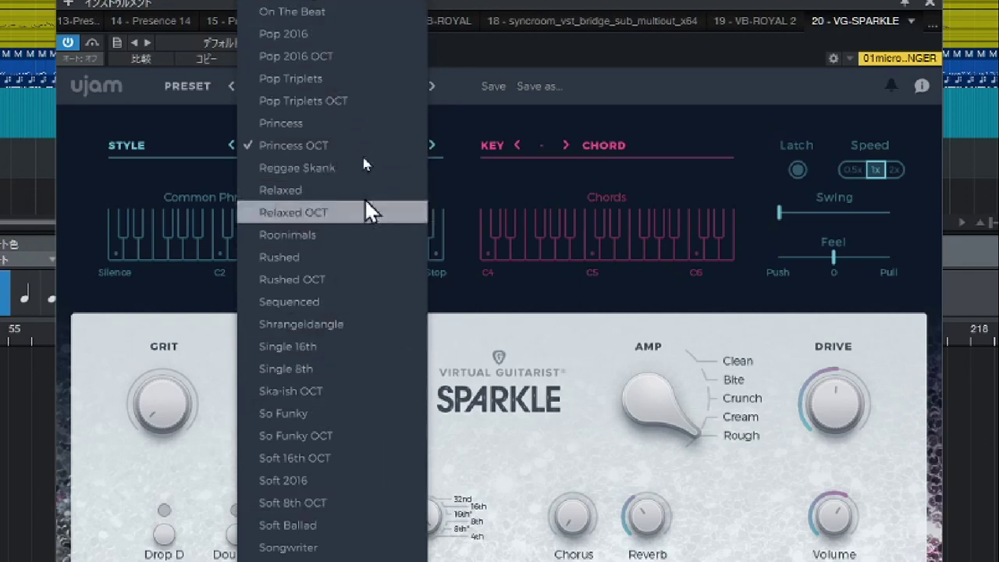
click(434, 146)
click(434, 146)
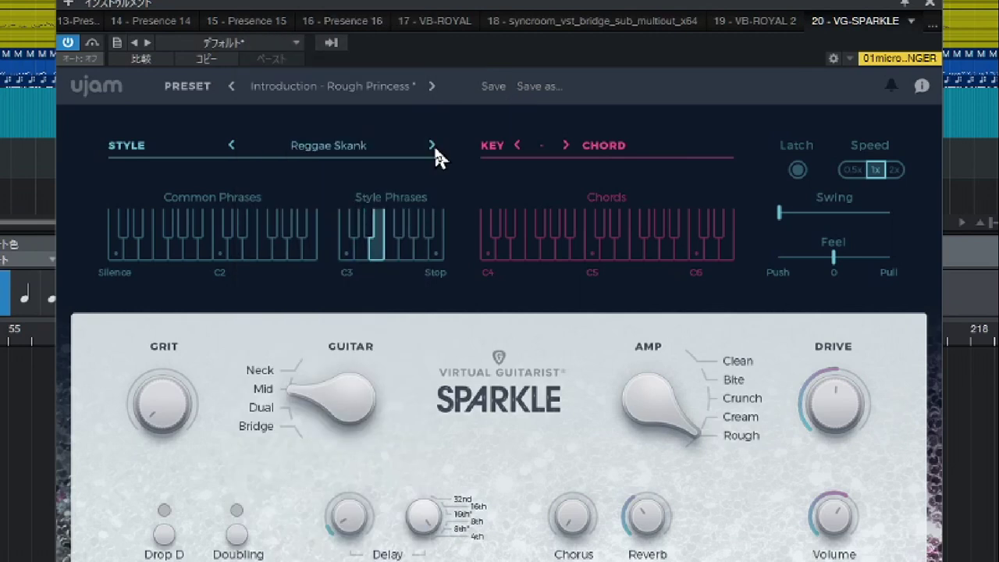
click(431, 146)
click(430, 146)
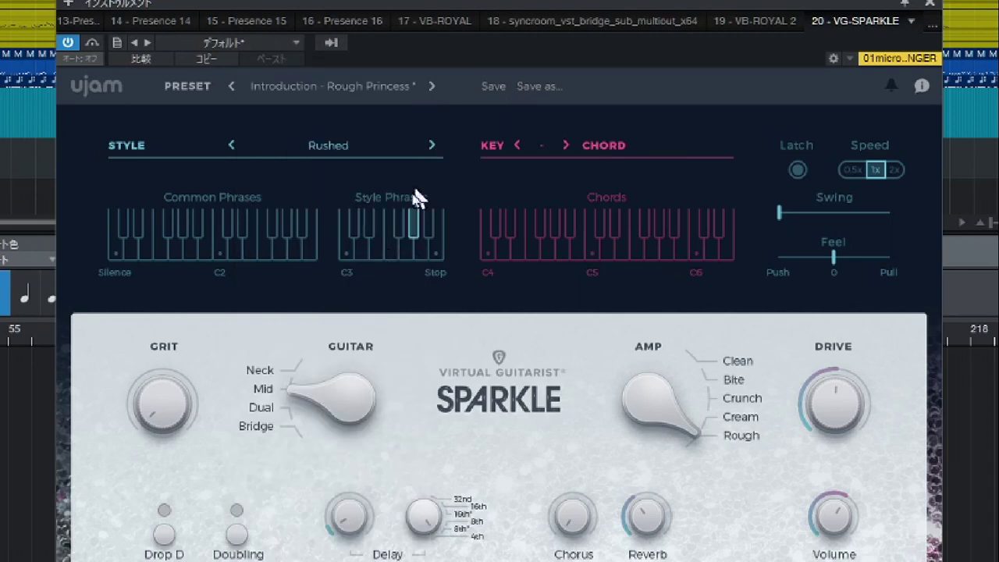
Step: Audition Rushed's style phrases on F3, G3, A3 and E3, and hold an F4 chord with Latch on
click(389, 247)
click(405, 248)
click(421, 236)
click(381, 243)
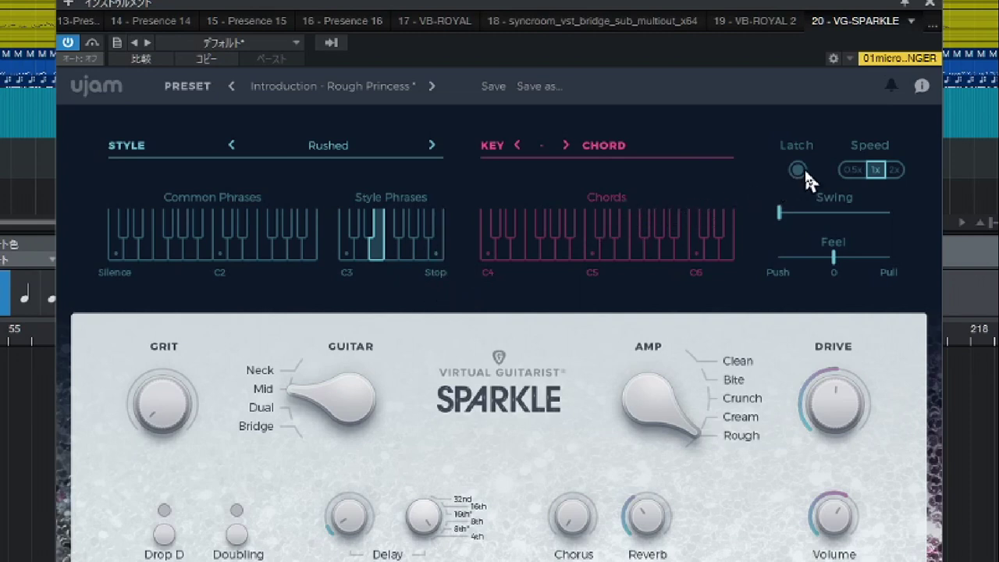
click(535, 252)
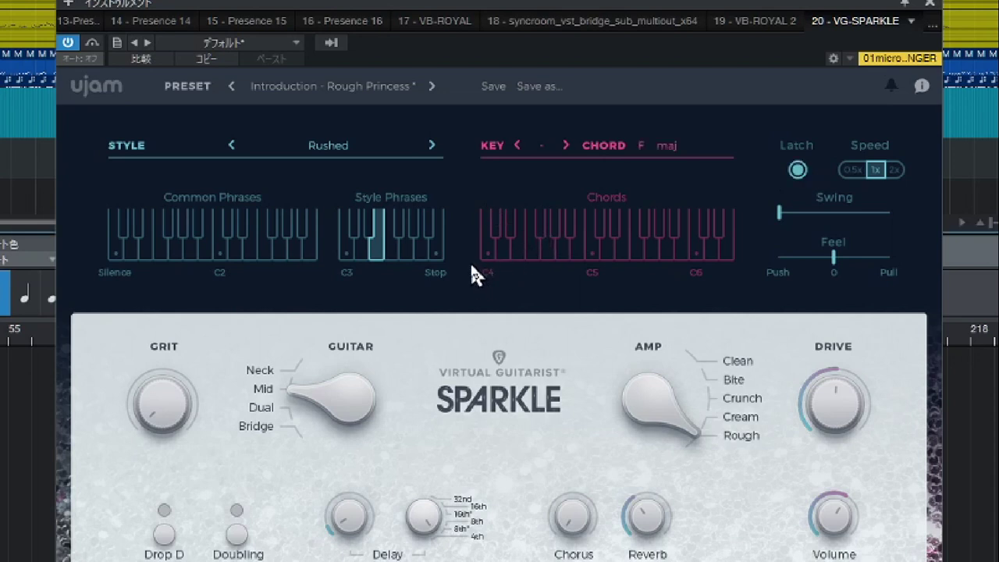
click(793, 172)
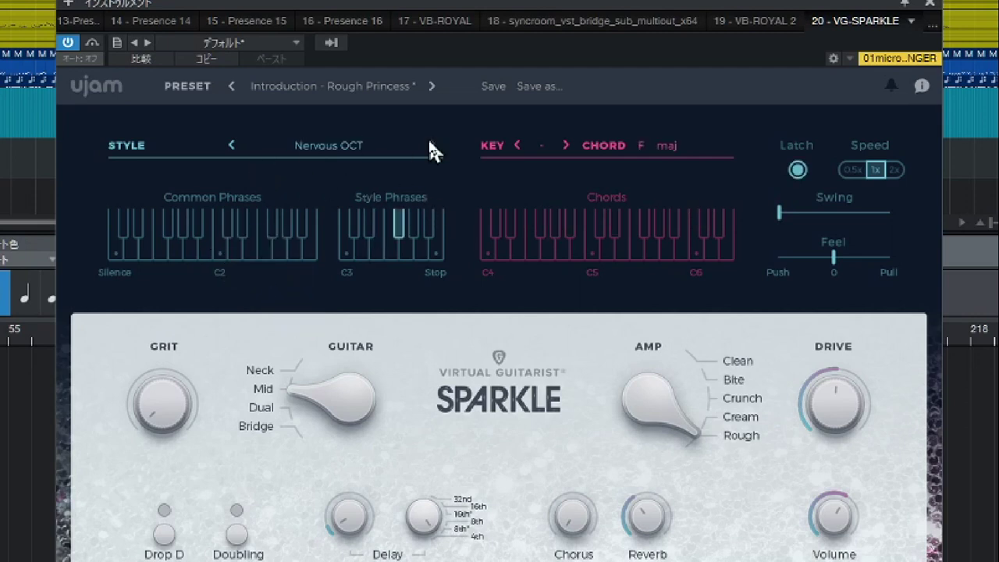
Step: Step through the styles with the F chord latched, past Oakland Funk OCT, Pop 2016 OCT and Princess OCT, to select Relaxed
click(430, 145)
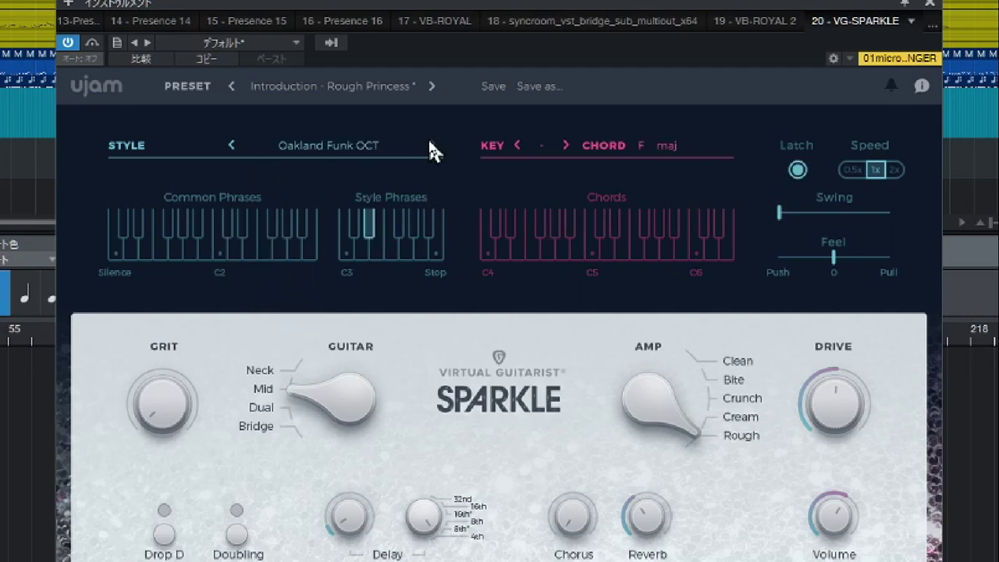
click(429, 142)
click(429, 141)
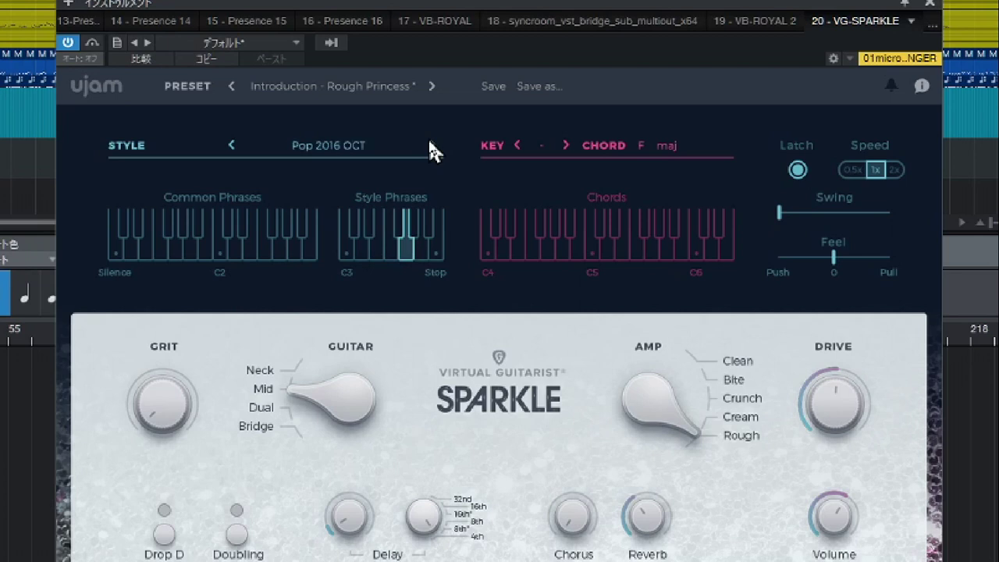
click(429, 142)
click(429, 146)
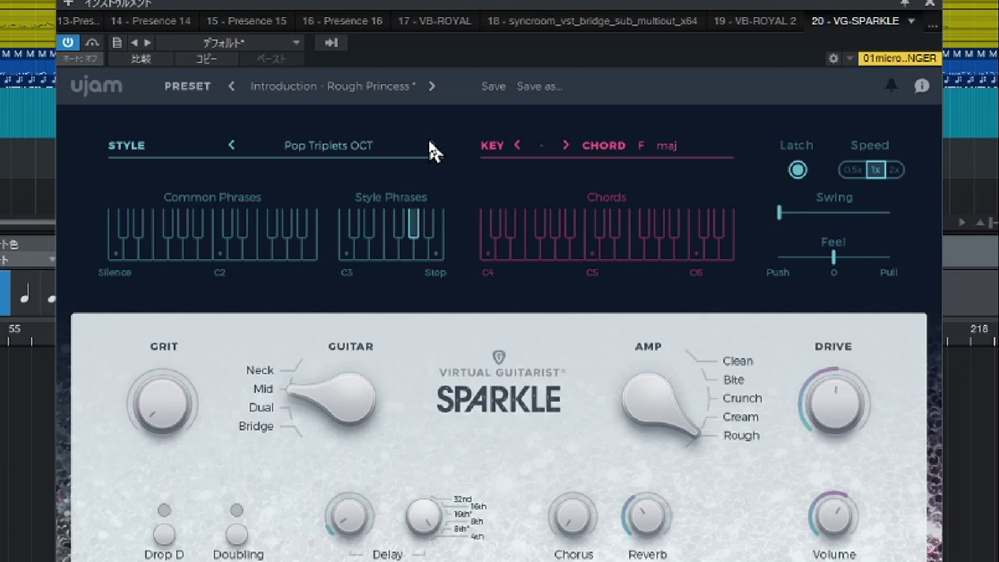
click(430, 145)
click(430, 145)
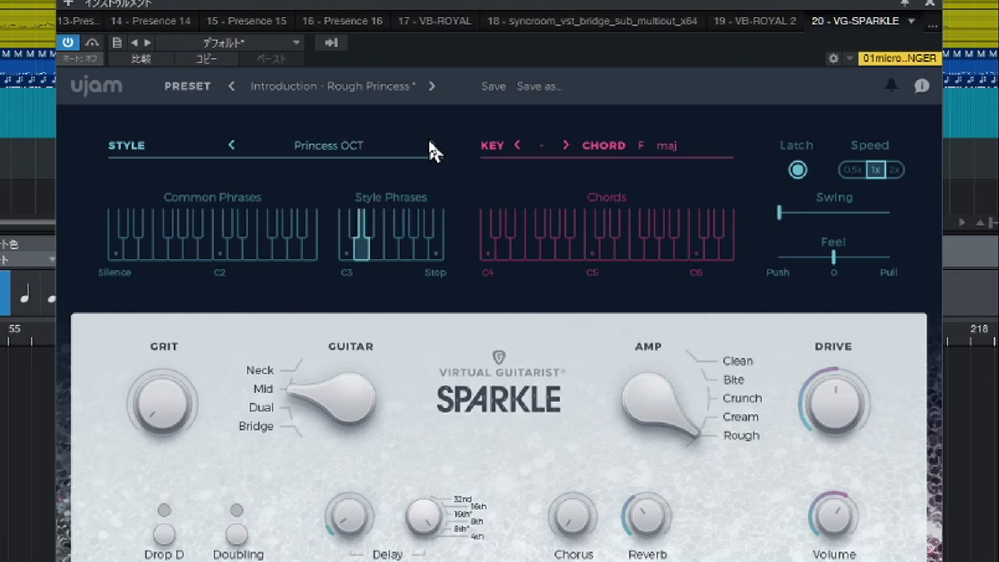
click(429, 145)
click(429, 145)
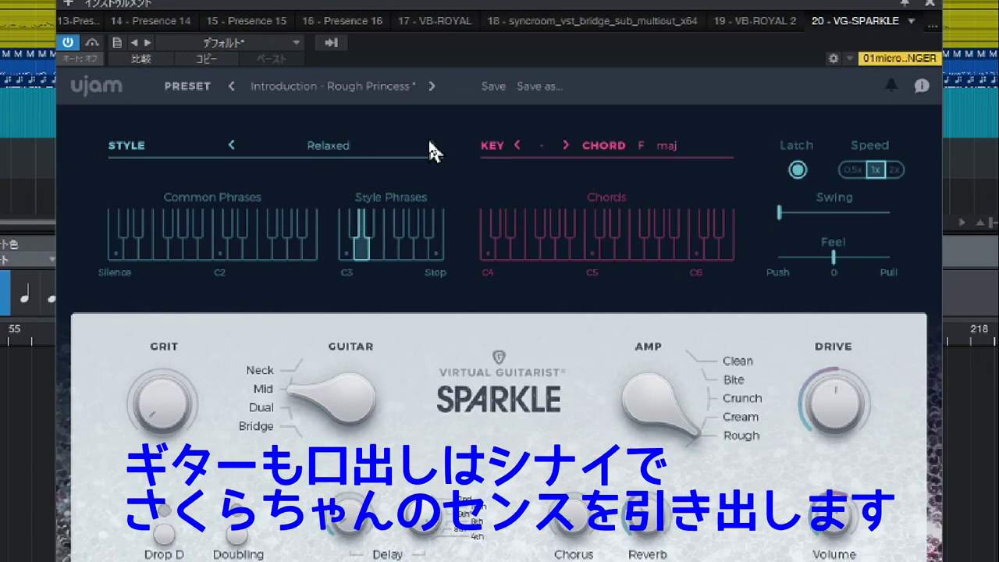
Step: Audition VG-SPARKLE's styles on the latched F chord from Relaxed through Roonimals, Rushed OCT, Sequenced and Single 16th to Ska-ish OCT
click(430, 145)
click(430, 145)
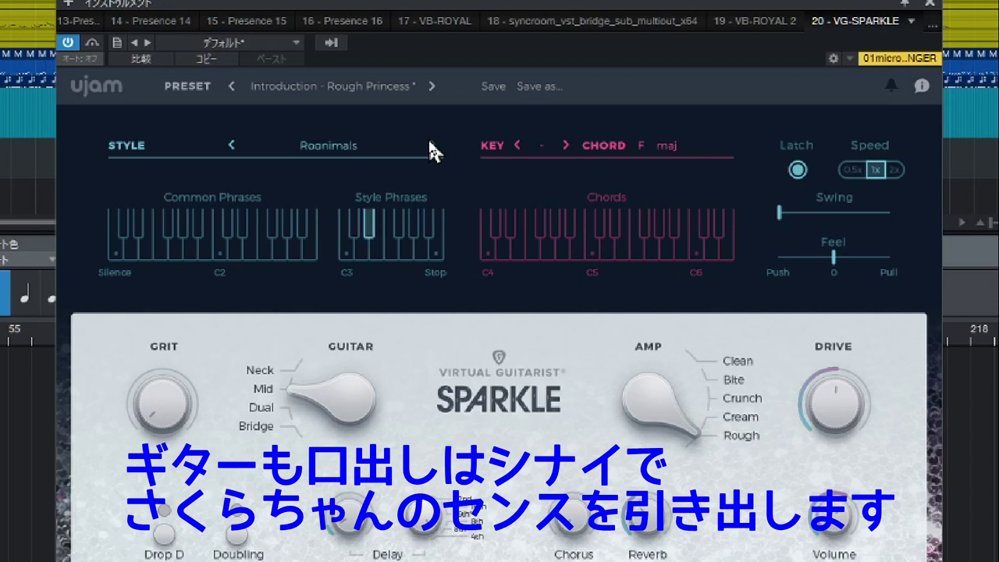
click(429, 145)
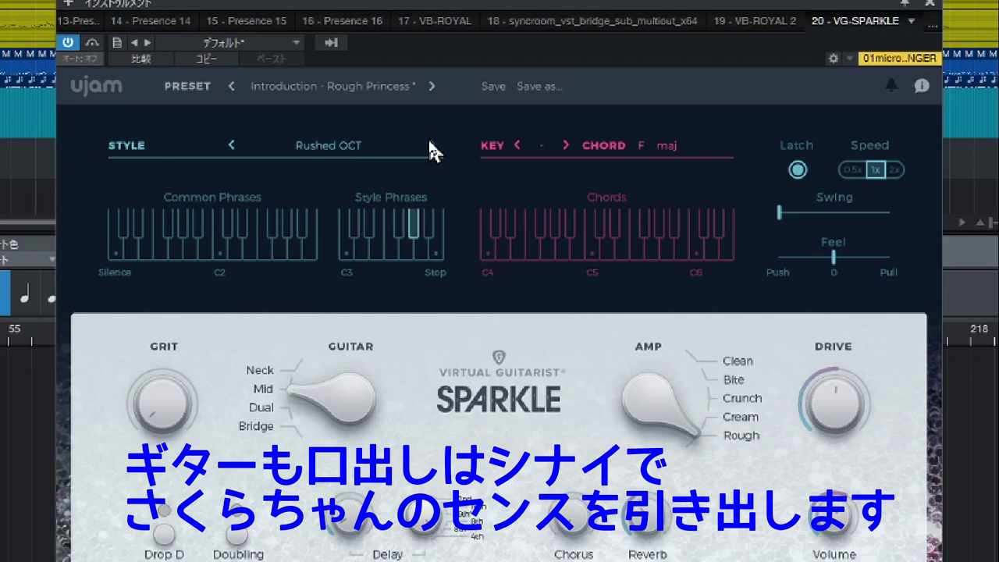
click(429, 146)
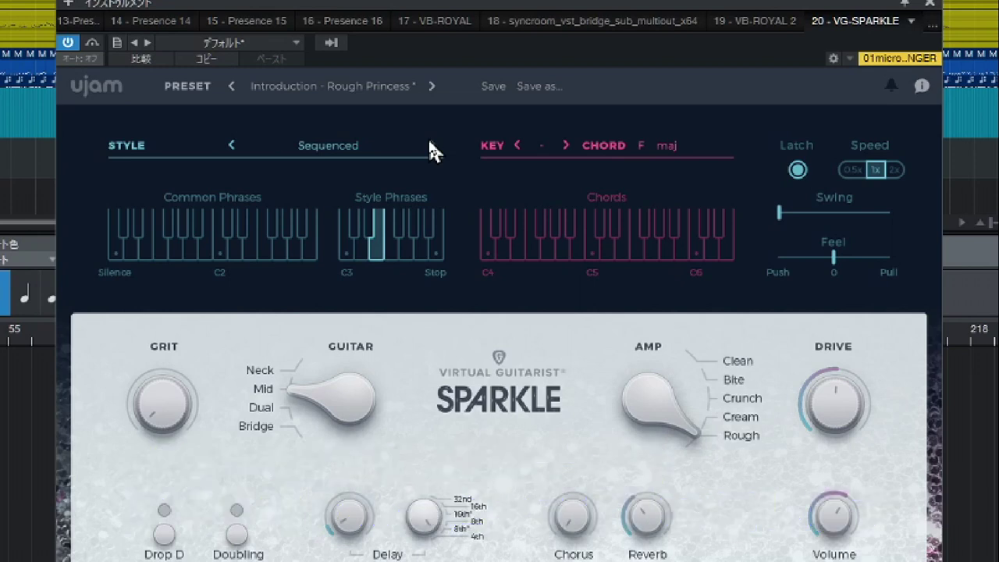
click(429, 145)
click(430, 145)
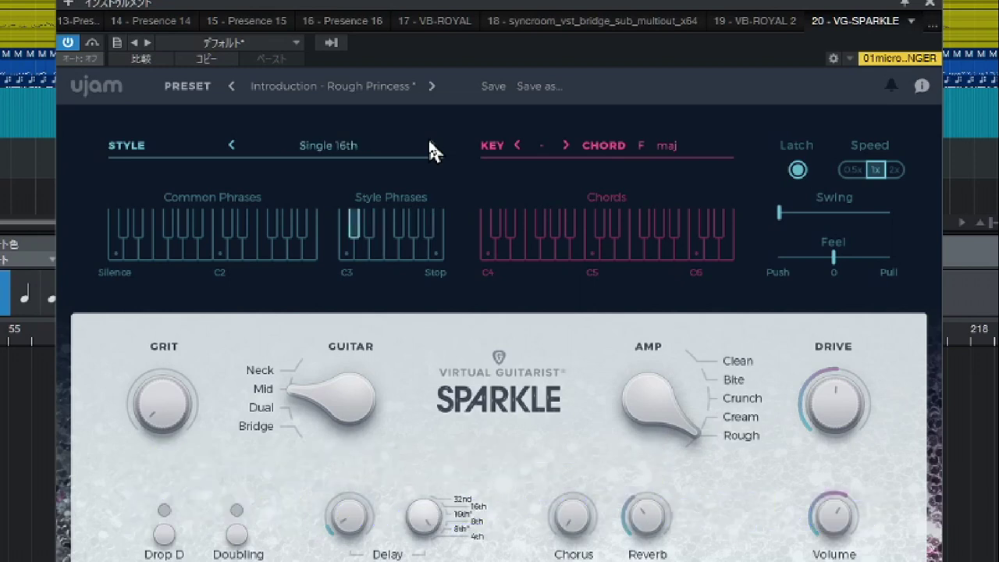
click(429, 145)
click(429, 147)
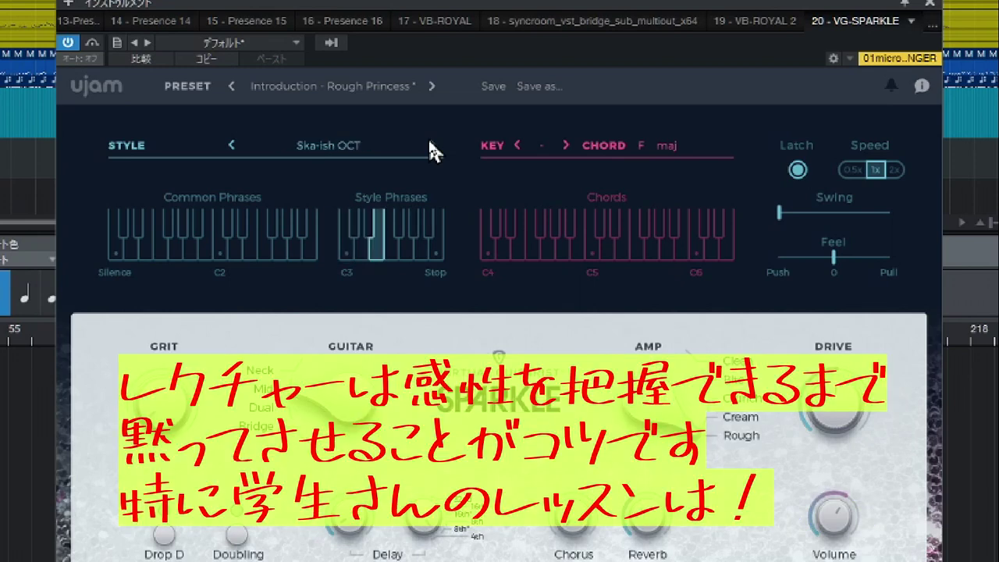
Step: Continue auditioning styles through So Funky, Soft 16th OCT, Soft 8th OCT and Songwriter, up to Soulful OCT
click(430, 145)
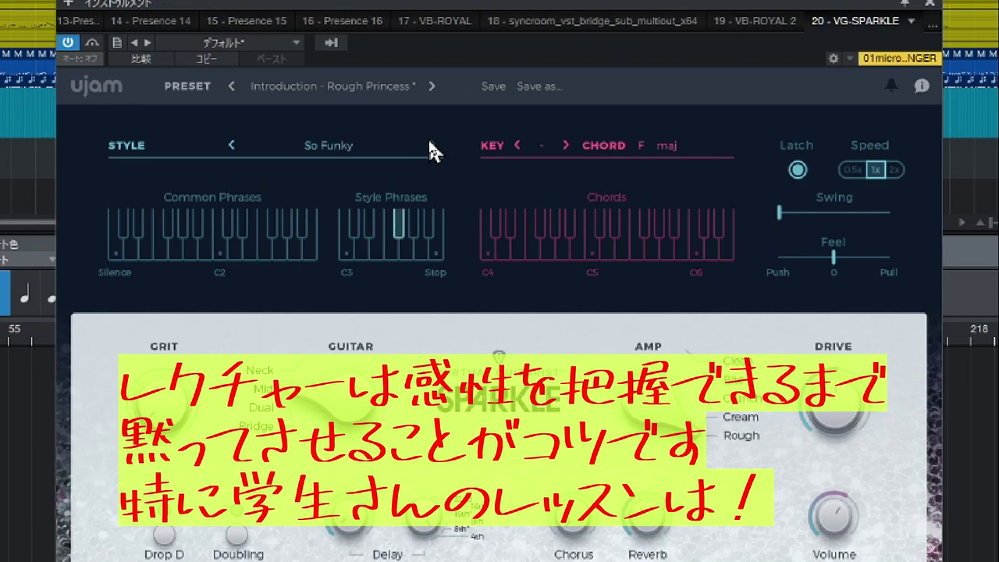
click(430, 145)
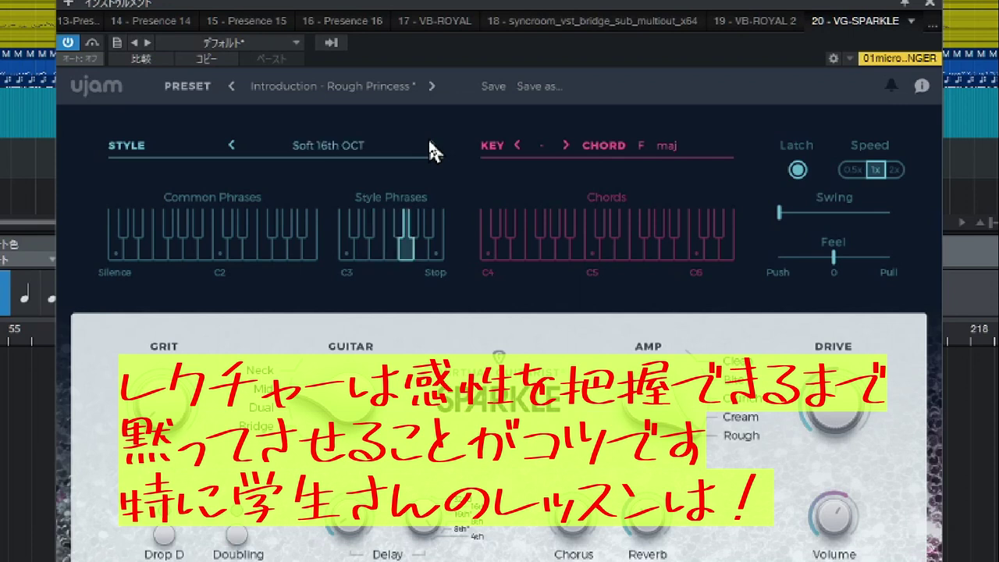
click(430, 145)
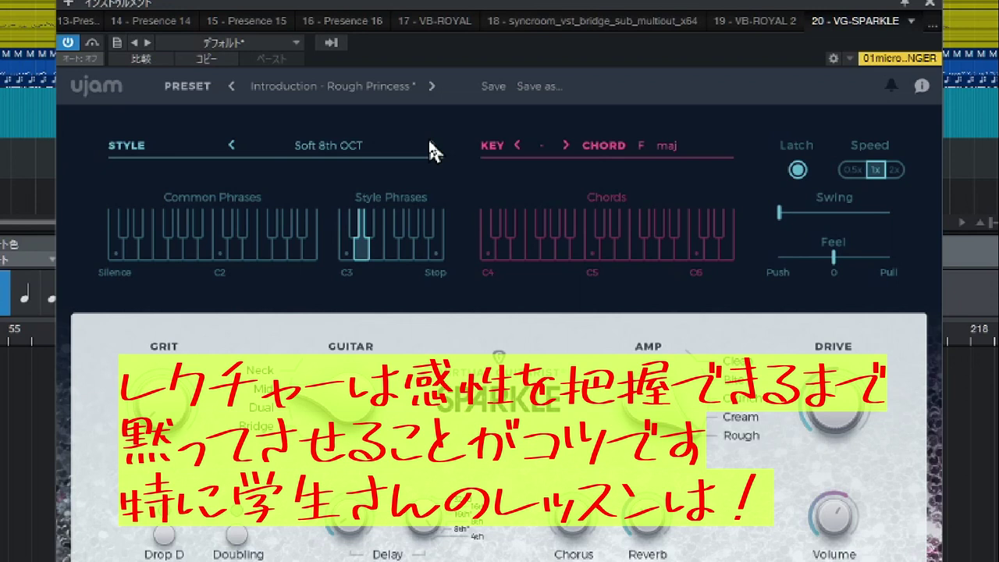
click(429, 145)
click(429, 145)
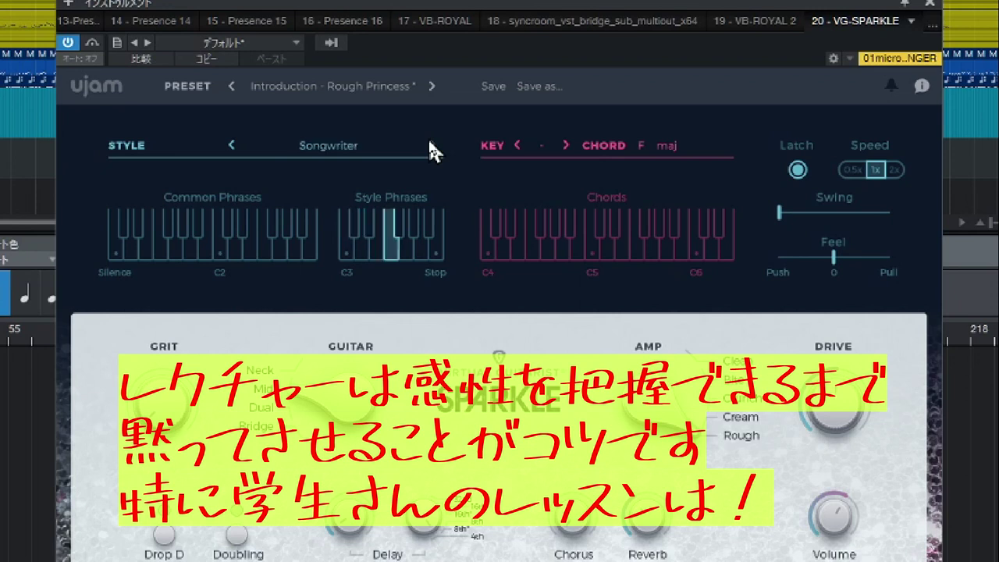
click(430, 145)
click(429, 146)
click(429, 145)
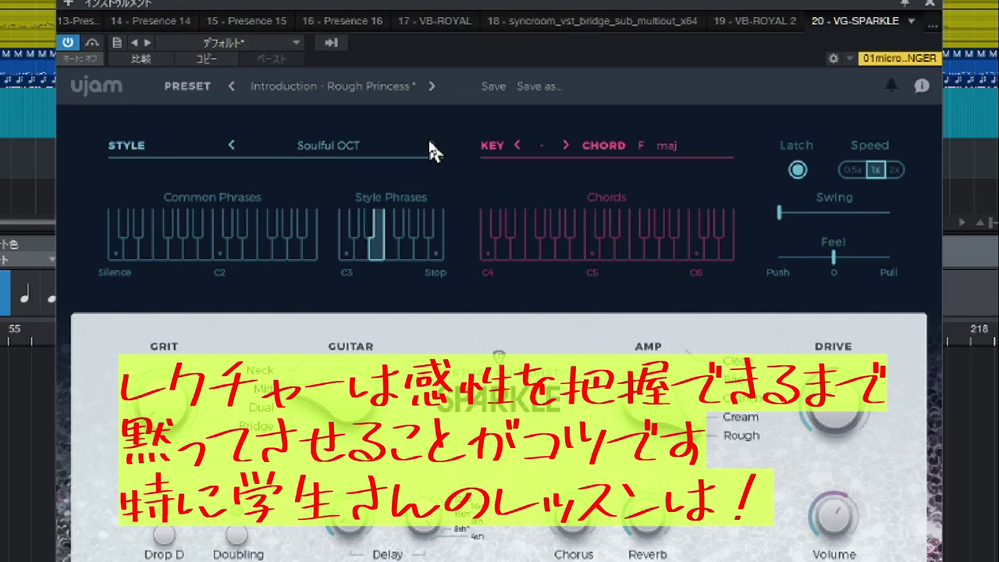
Step: Step onward through the styles past Strong OCT, Summer and Sustains OCT to select Syncopated
click(429, 145)
click(429, 147)
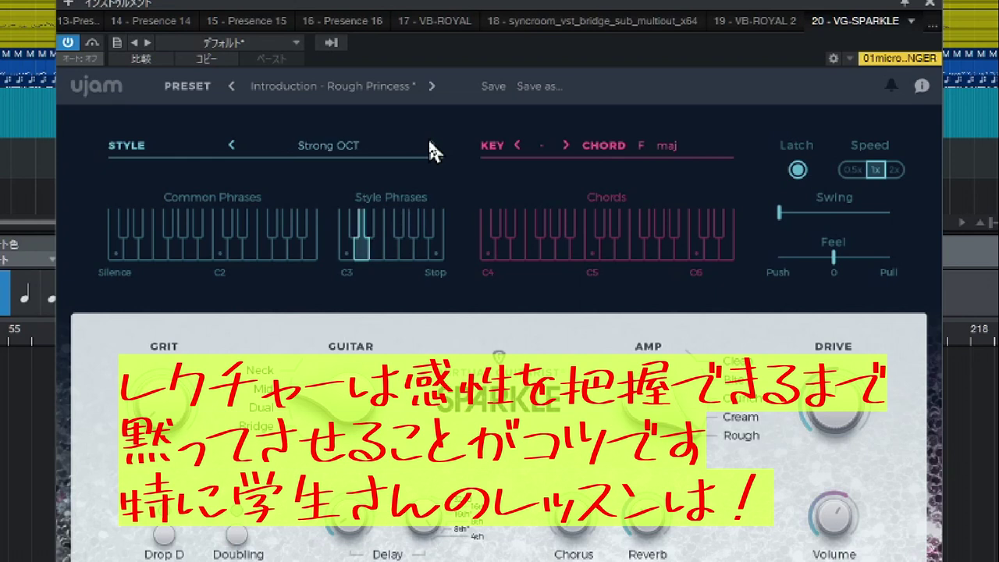
click(429, 143)
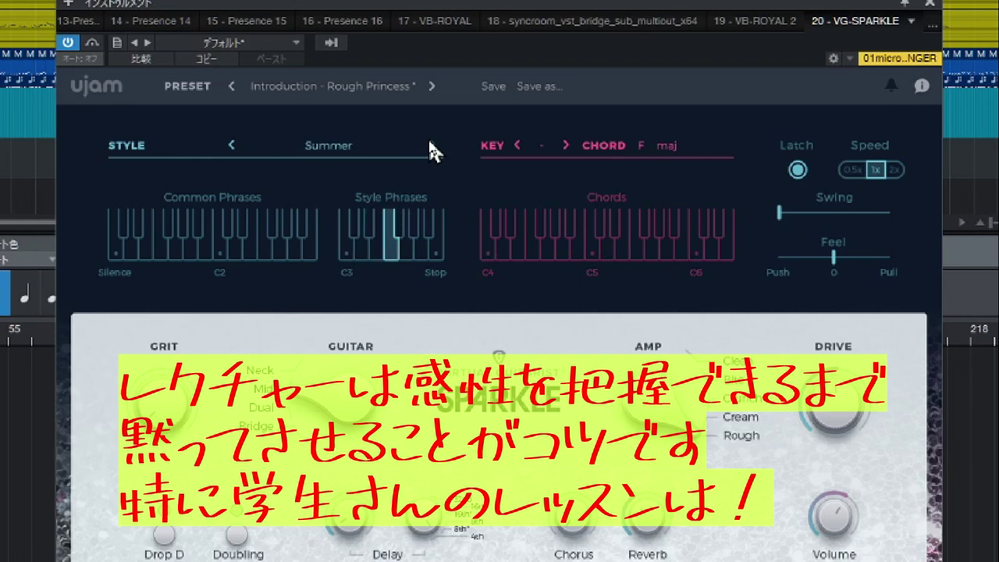
click(429, 146)
click(430, 145)
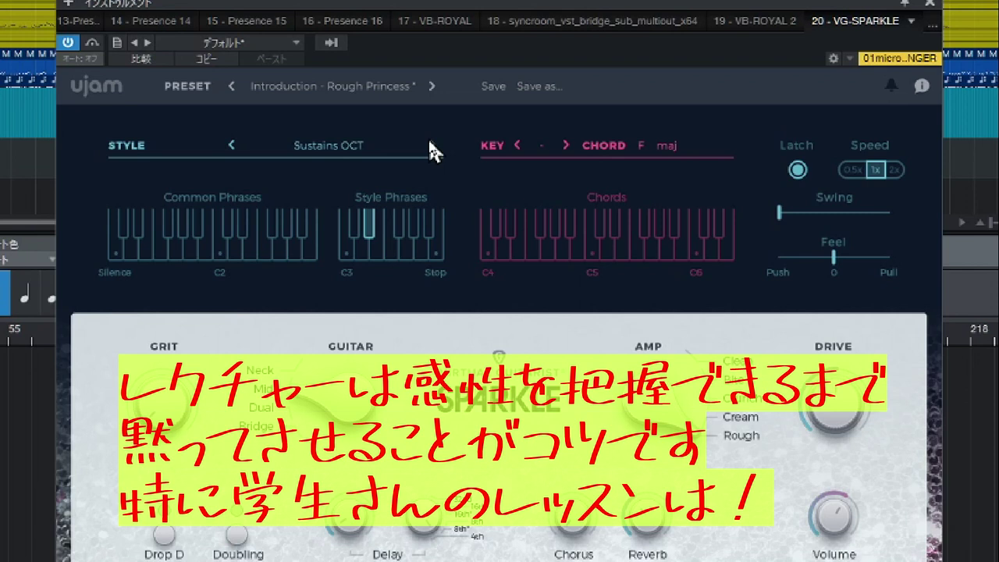
click(429, 145)
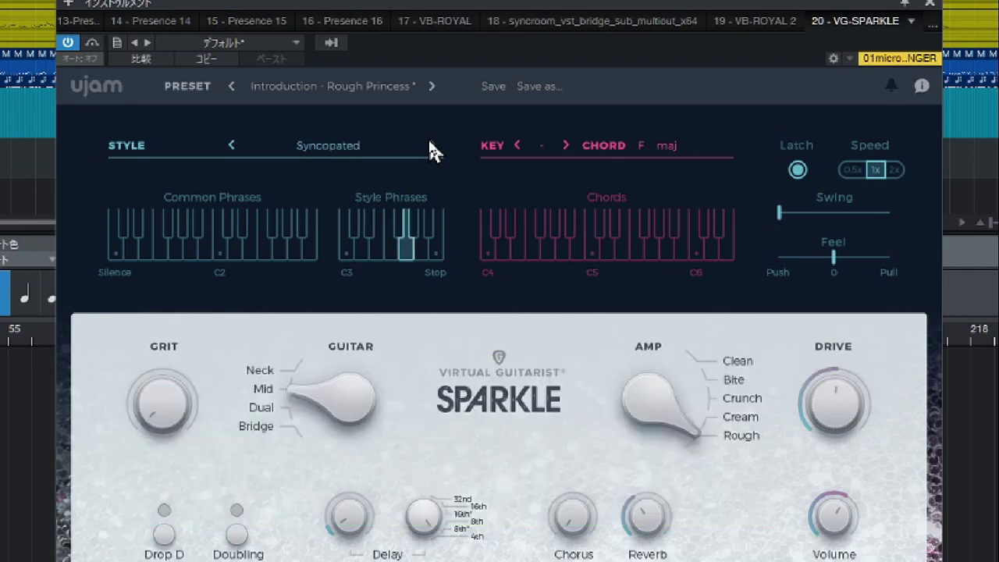
Step: Compare Syncopated with the two styles after it and Sustains OCT before it, and return to Syncopated
click(429, 146)
click(429, 144)
click(228, 146)
click(228, 145)
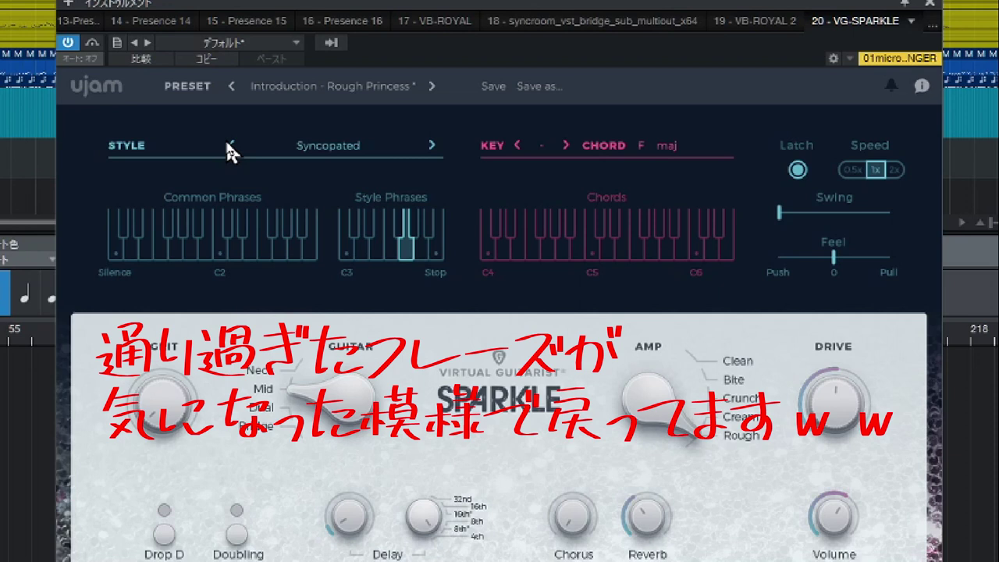
click(229, 145)
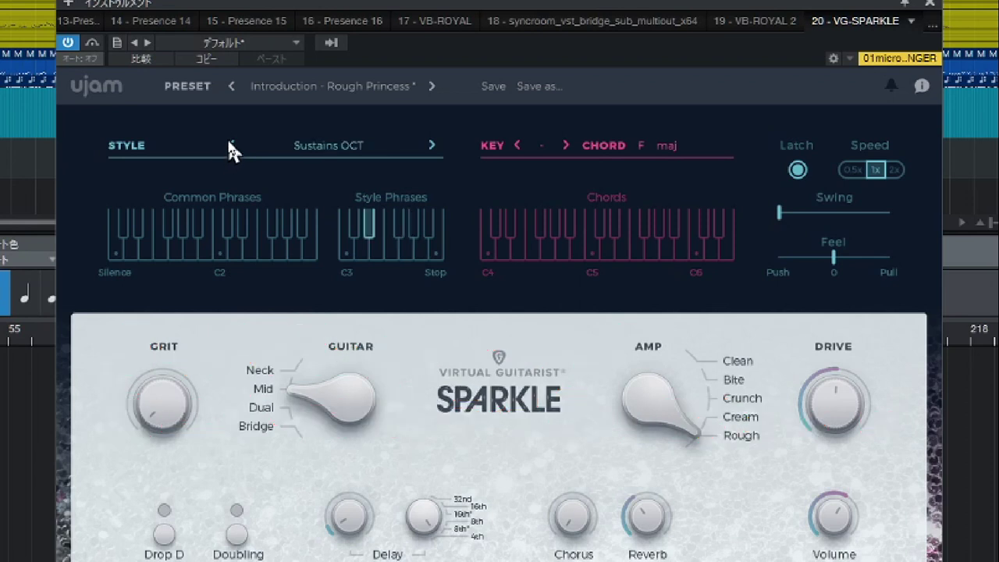
click(431, 145)
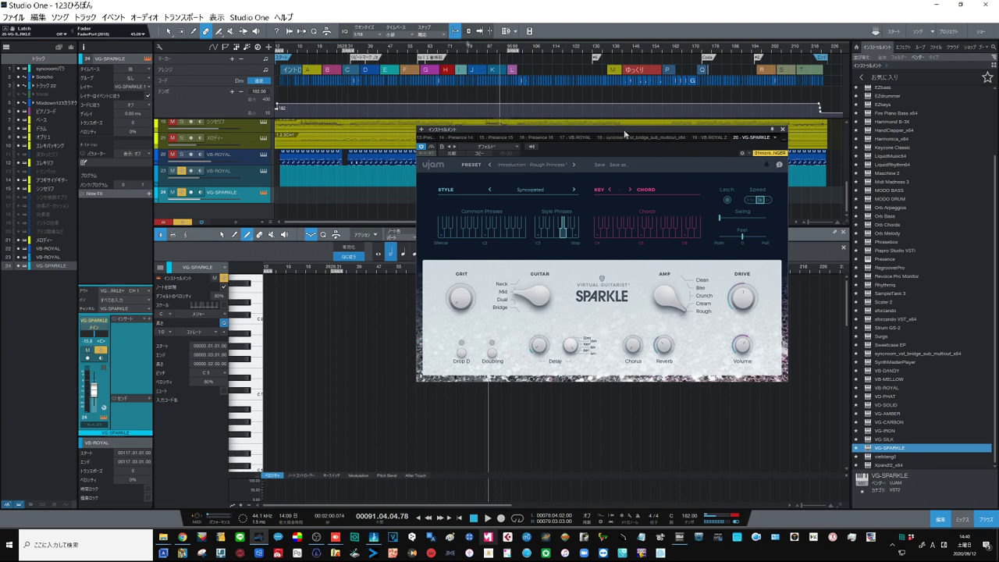
Step: Draw a part at bar 3 on the VG-SPARKLE track with the freehand Paint tool and trim its end to 3.03.01.00
drag(625, 134, 632, 211)
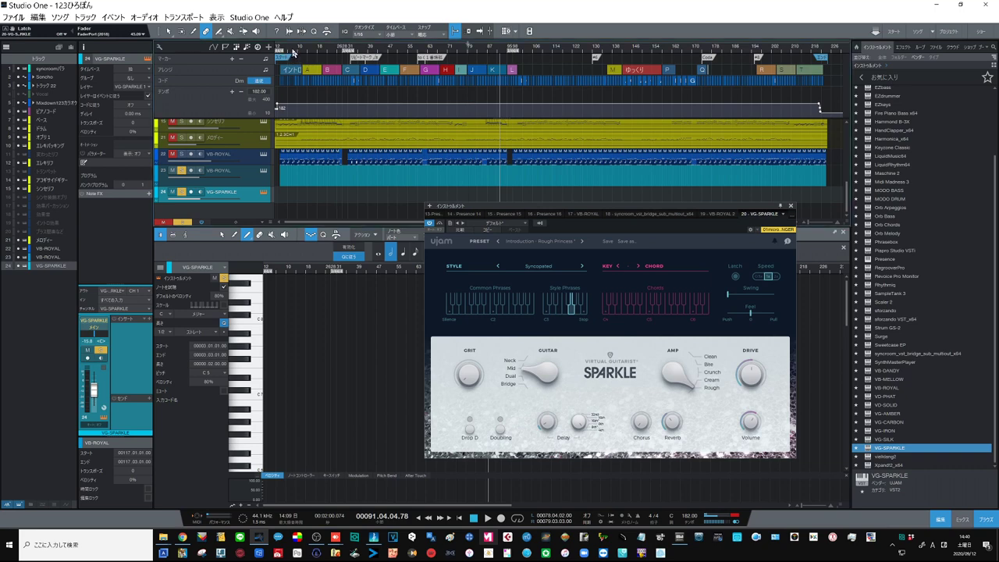
scroll(300, 54, up, 2)
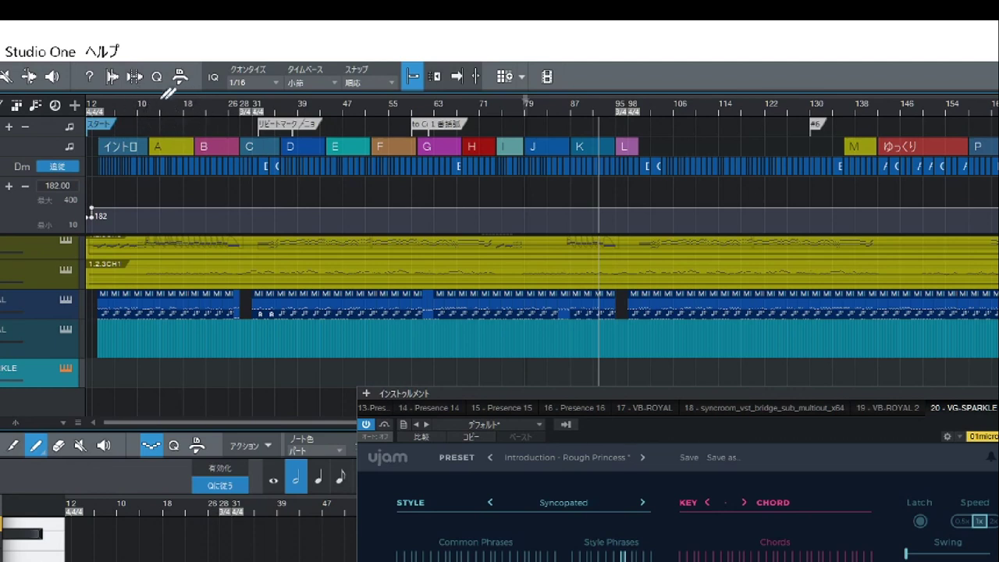
drag(153, 107, 478, 117)
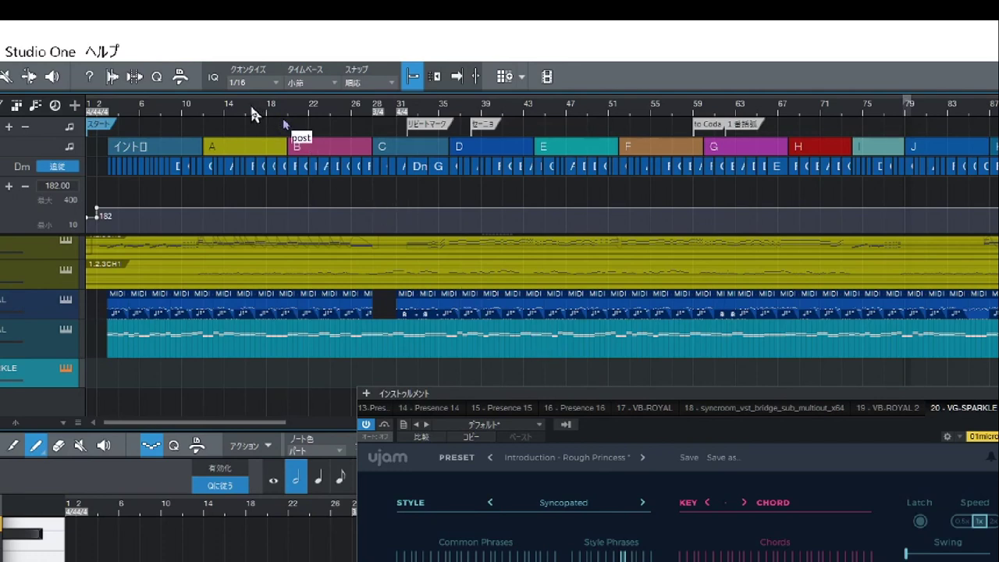
drag(251, 110, 702, 128)
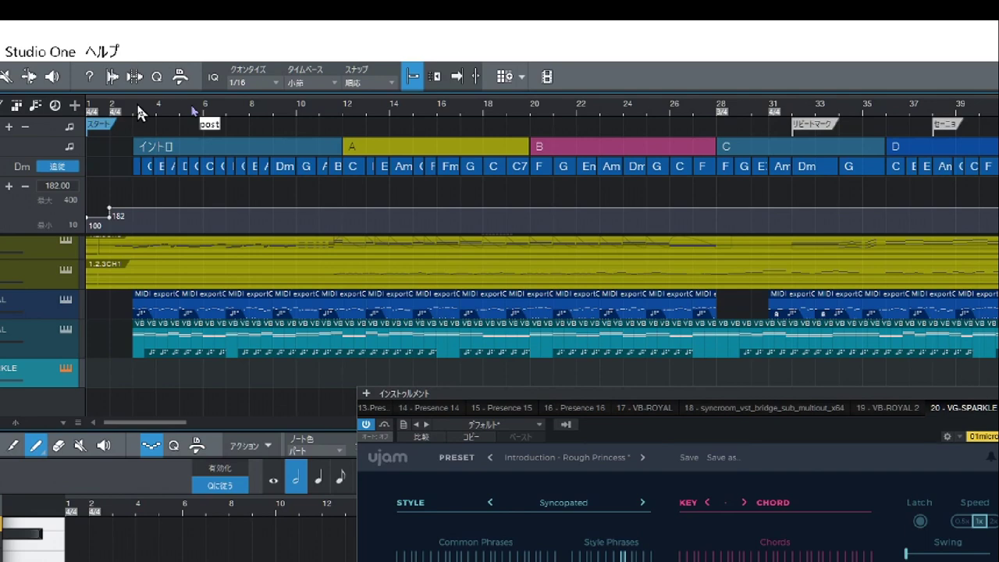
drag(139, 113, 184, 137)
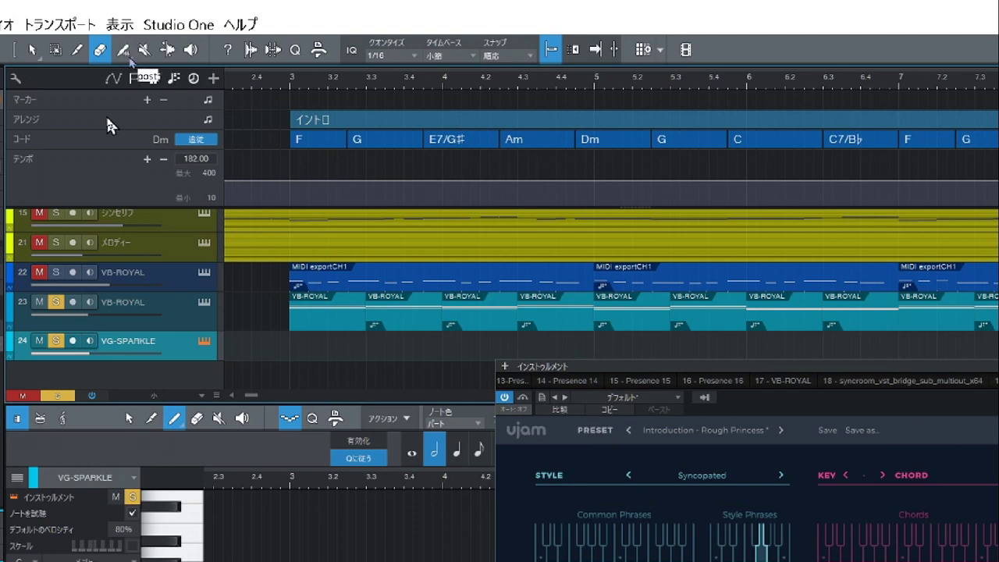
click(121, 52)
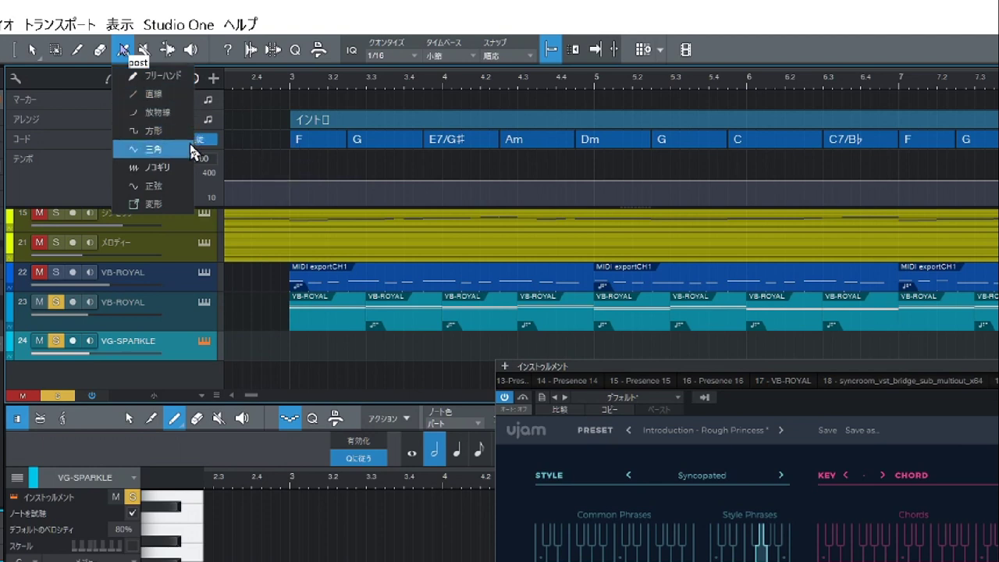
click(165, 79)
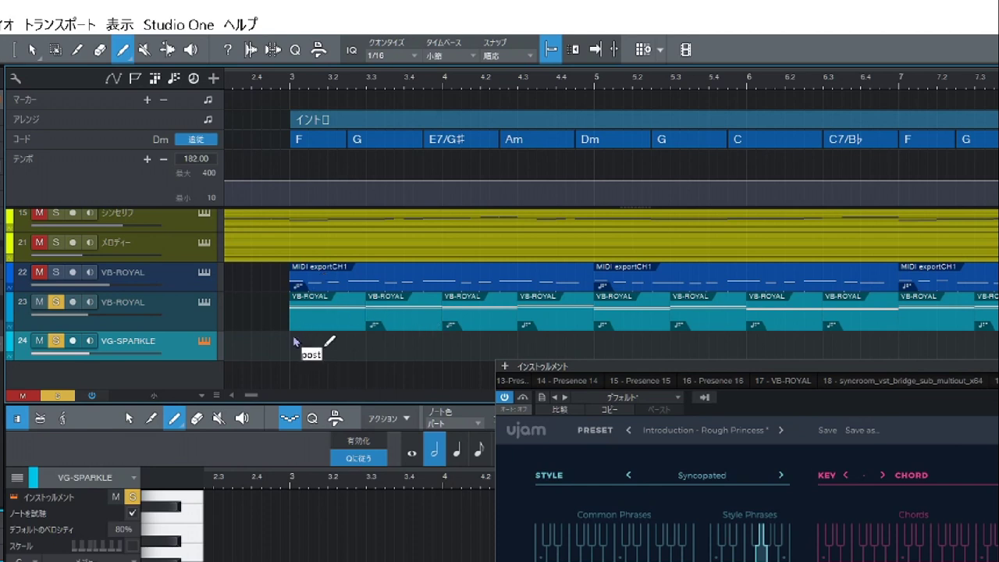
mouse_move(297, 343)
mouse_down()
mouse_move(437, 347)
mouse_move(376, 342)
mouse_up()
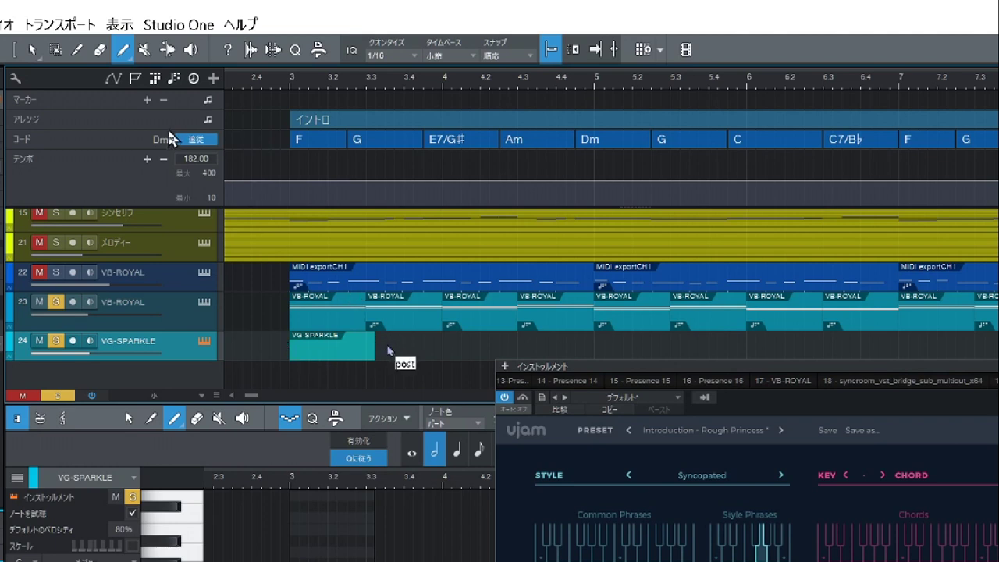
click(32, 49)
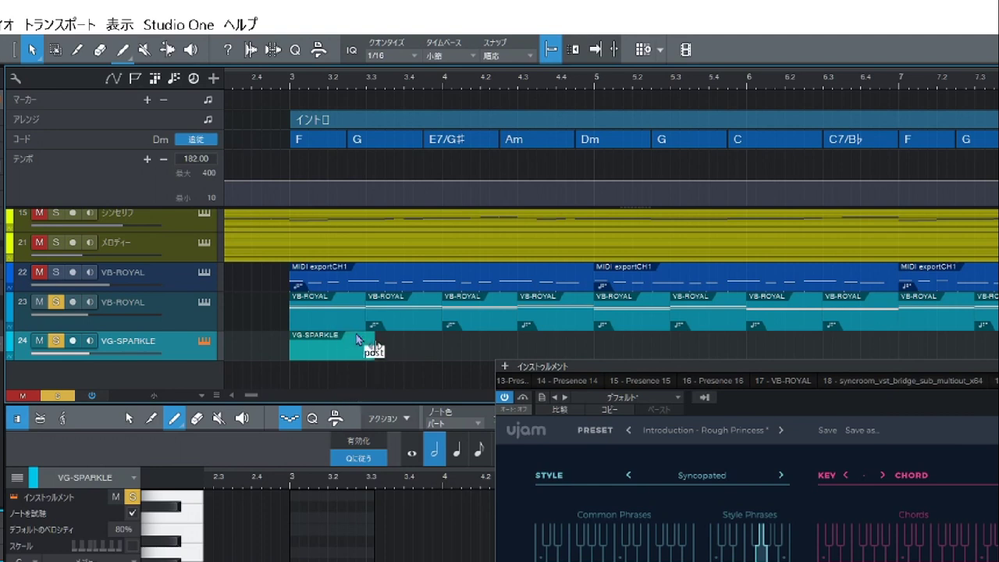
drag(375, 346, 370, 349)
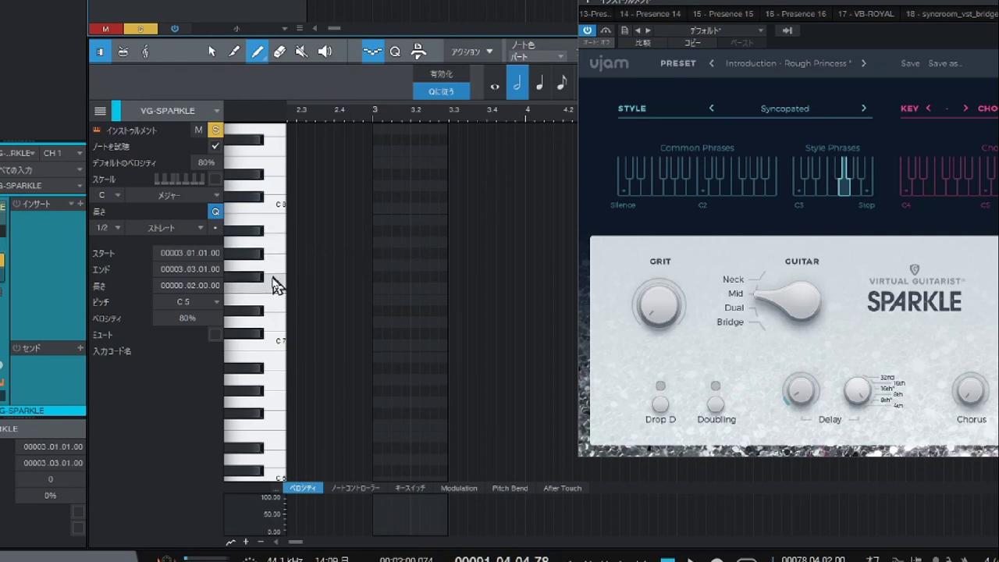
Step: Draw half notes F5 and A5 starting at 3.01.02.00 in the new VG-SPARKLE part
scroll(270, 285, down, 3)
scroll(270, 289, down, 4)
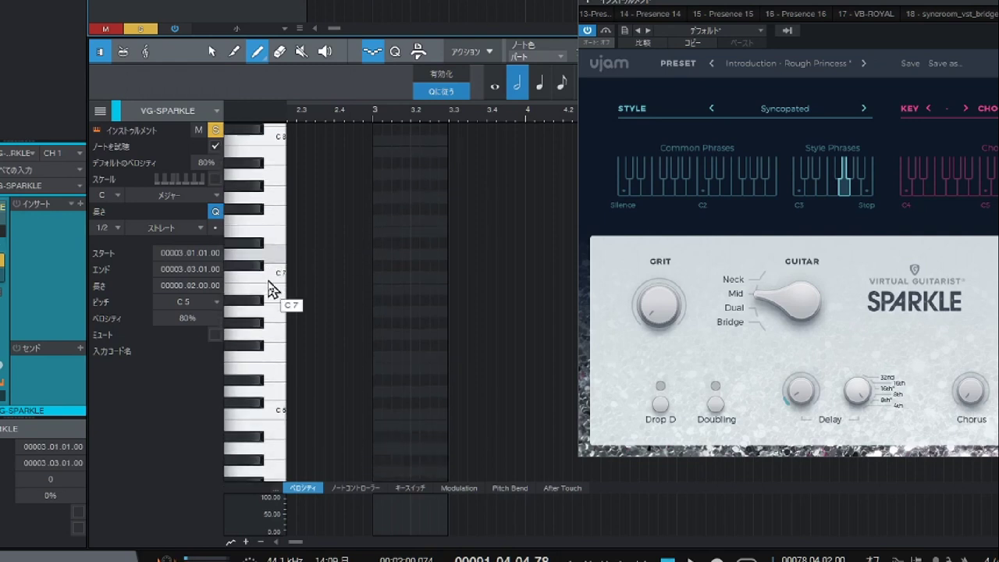
scroll(265, 285, down, 1)
scroll(445, 110, down, 2)
scroll(442, 141, down, 3)
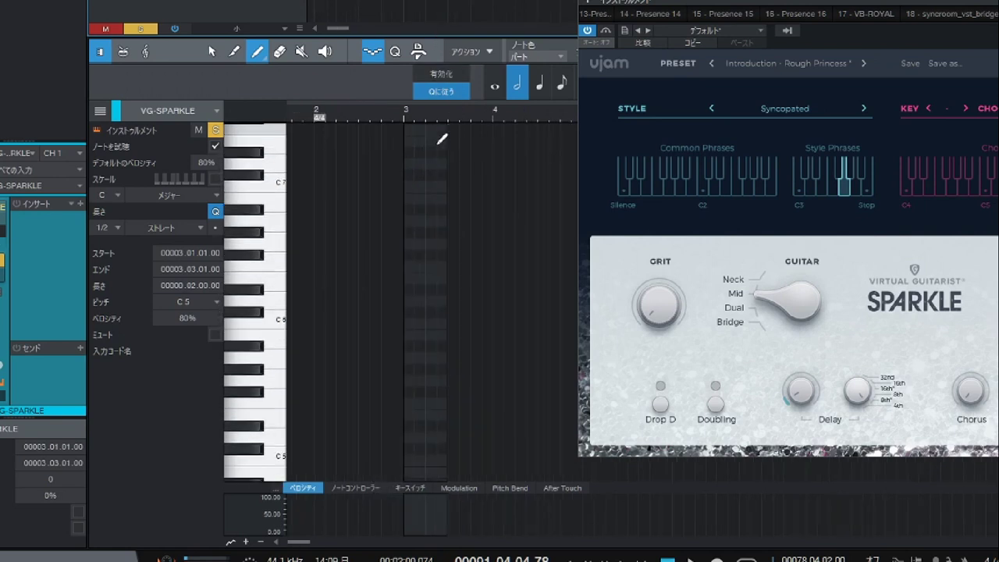
click(409, 334)
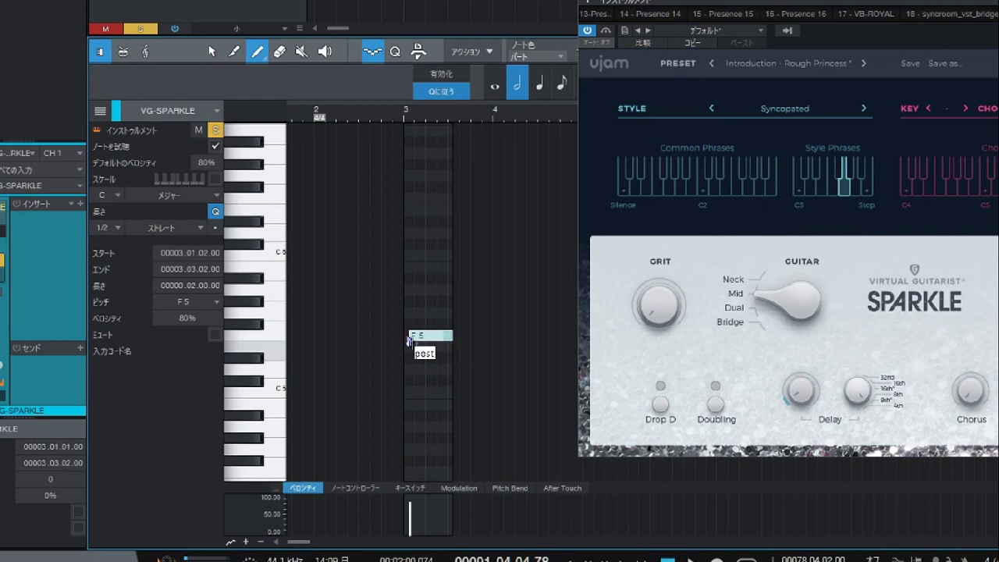
click(409, 290)
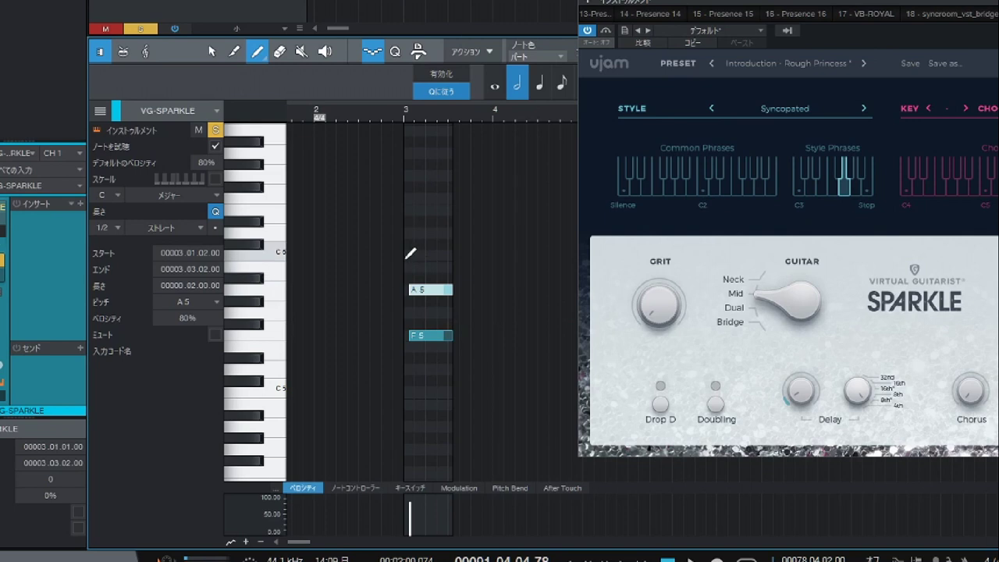
Step: Draw a half note C6 starting at 3.01.01.00 in the VG-SPARKLE part
click(403, 256)
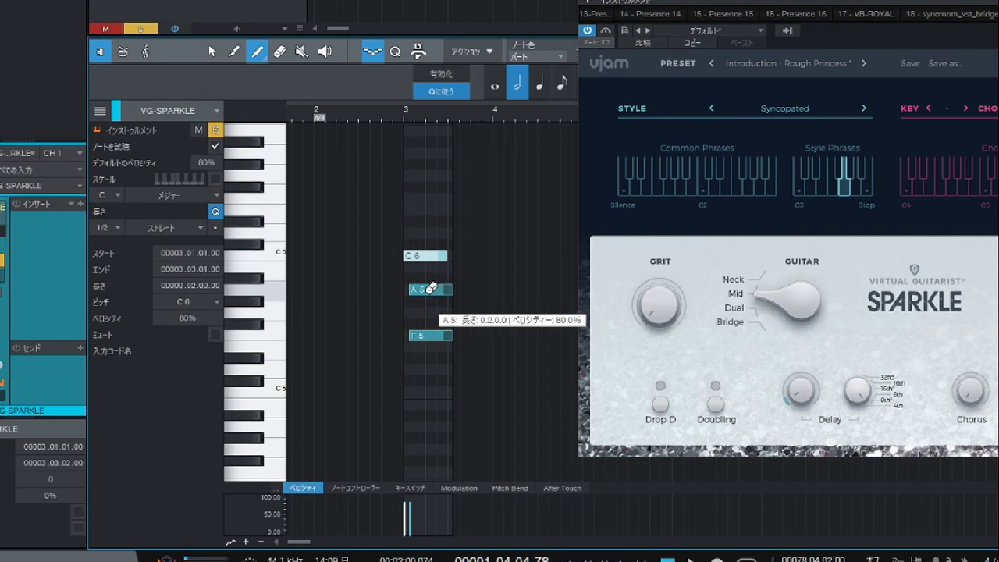
click(418, 253)
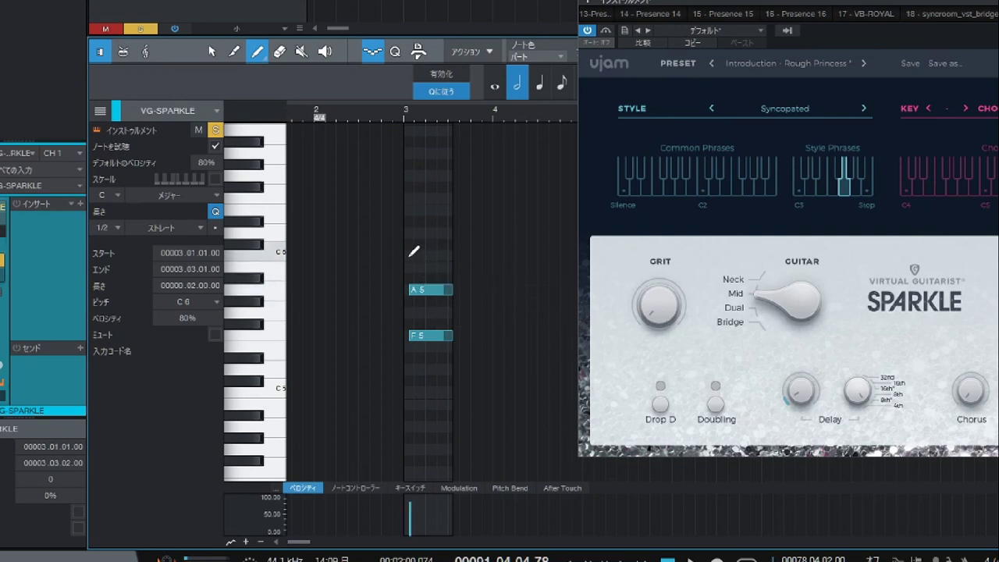
click(403, 256)
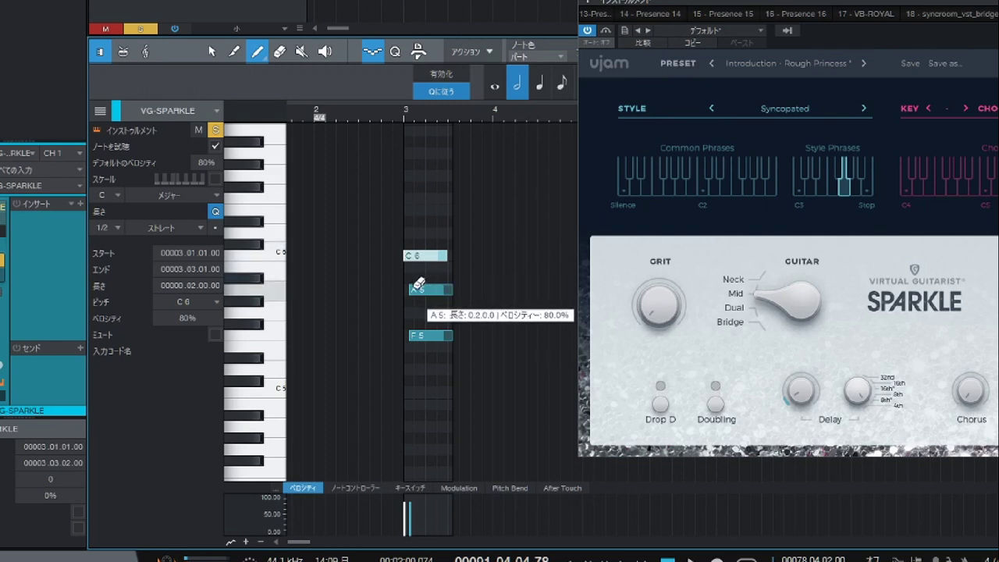
Step: Replace the A5 and F5 notes with half notes starting at 3.01.01.00, aligned with the C6 note
click(420, 286)
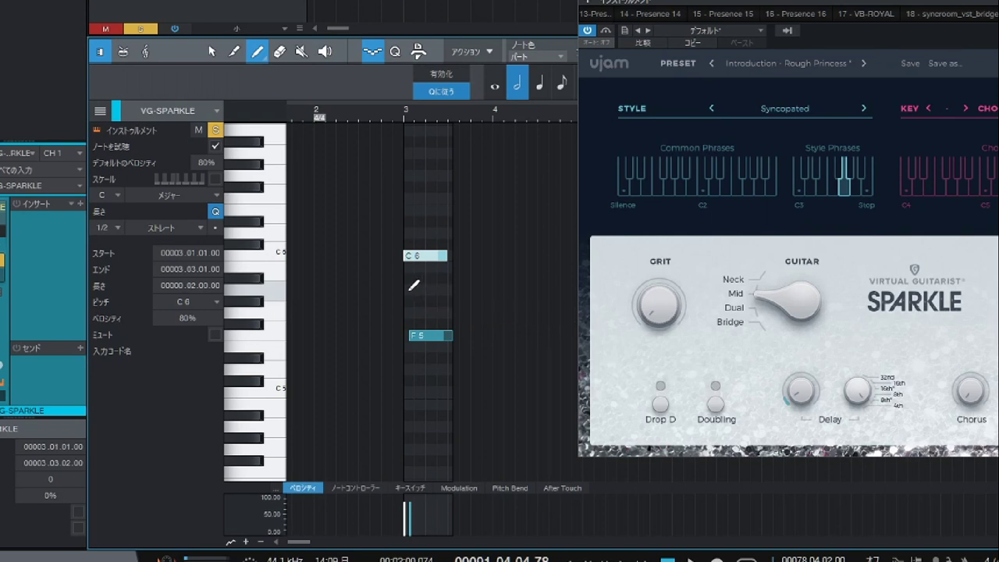
click(413, 290)
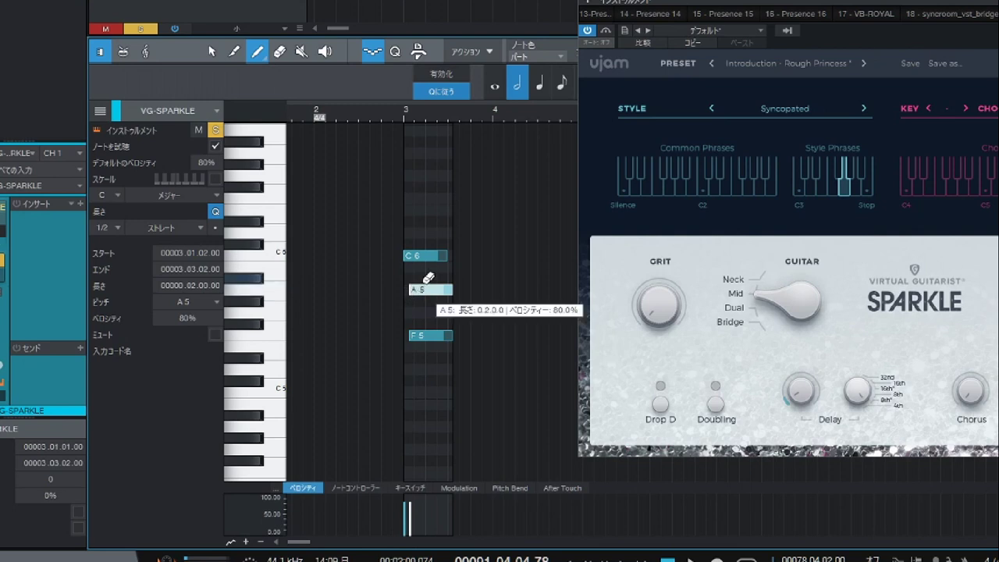
click(429, 278)
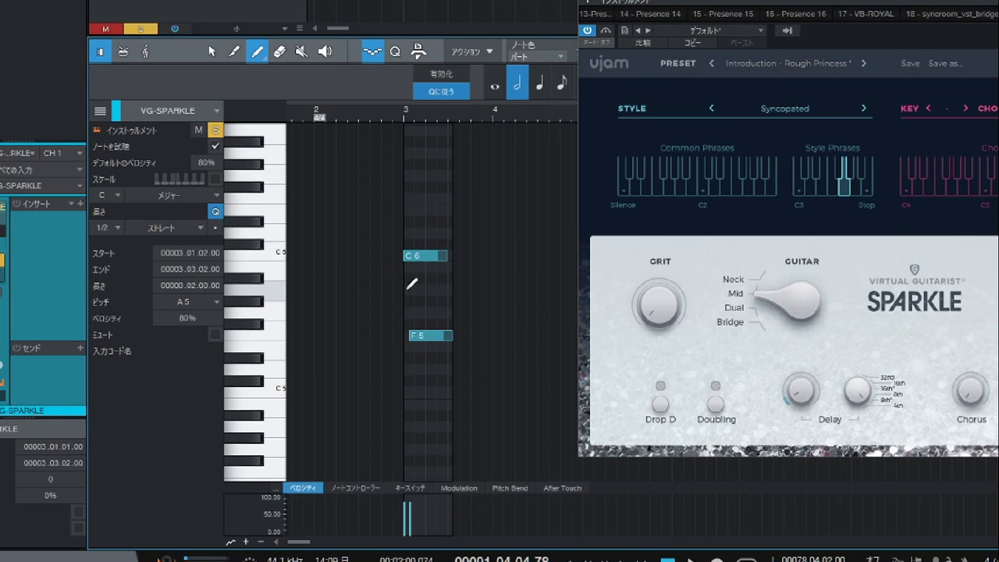
click(407, 290)
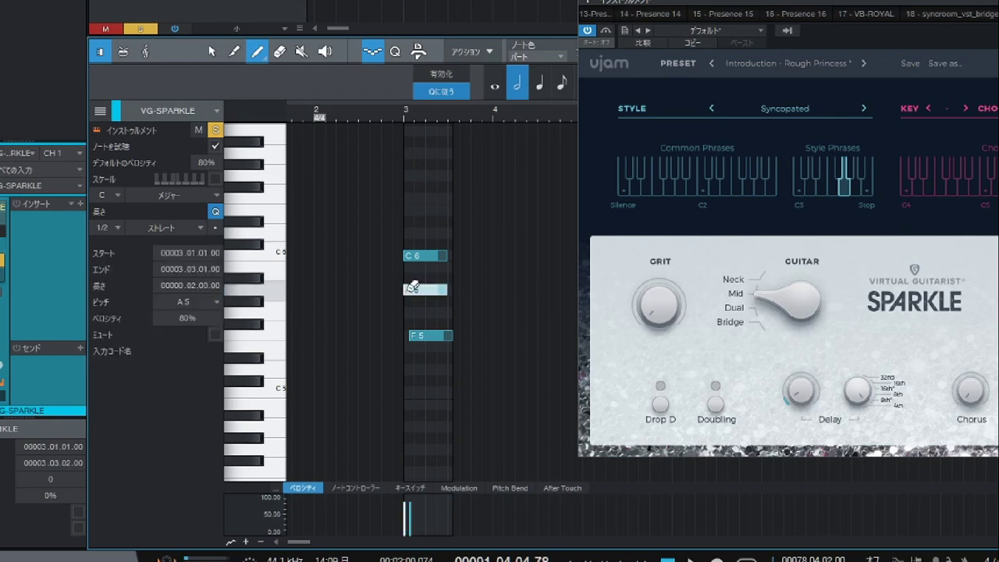
click(427, 331)
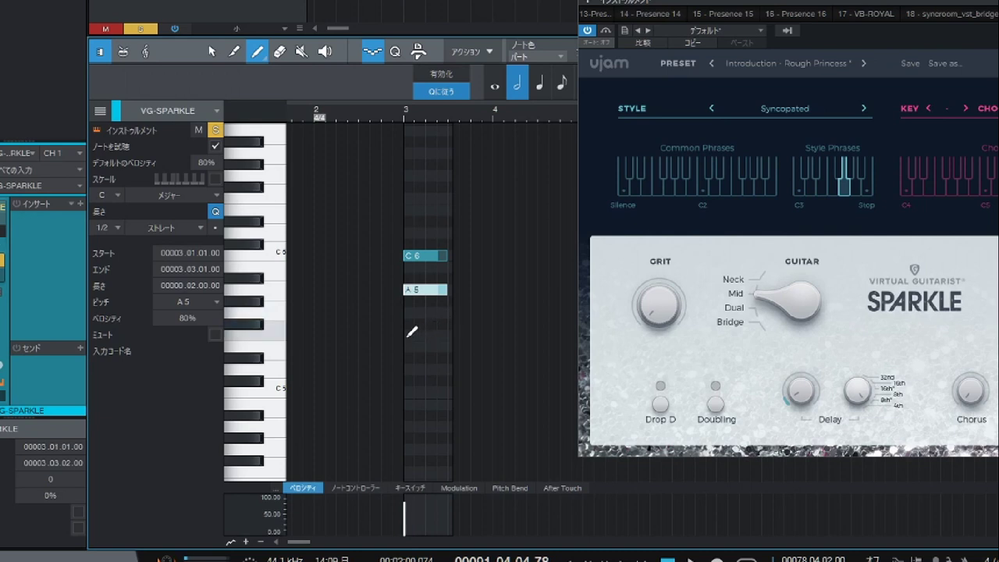
click(406, 335)
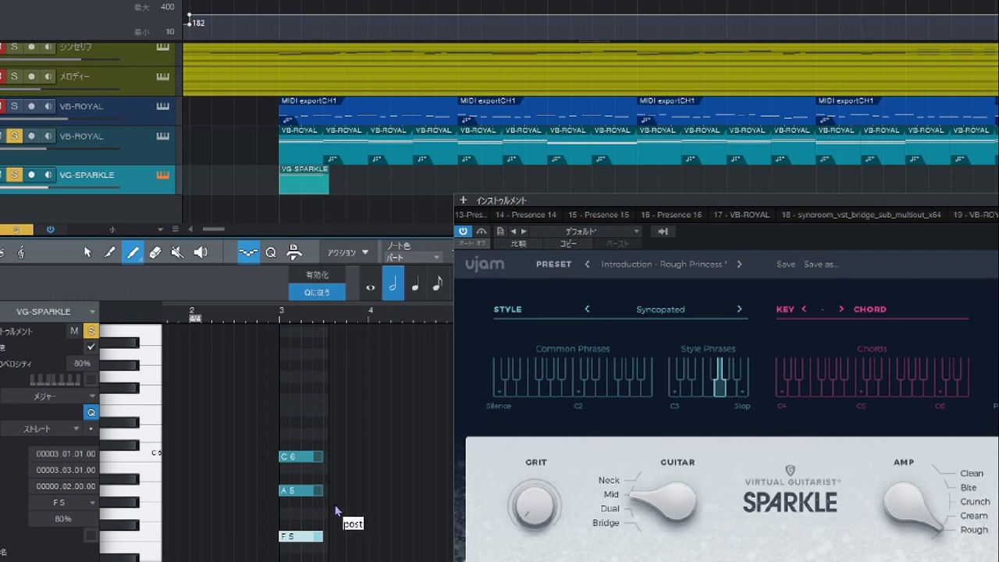
Step: Trim the end of the VG-SPARKLE part to beat 3 of bar 3, flush with its half notes
key(e)
key(e)
key(e)
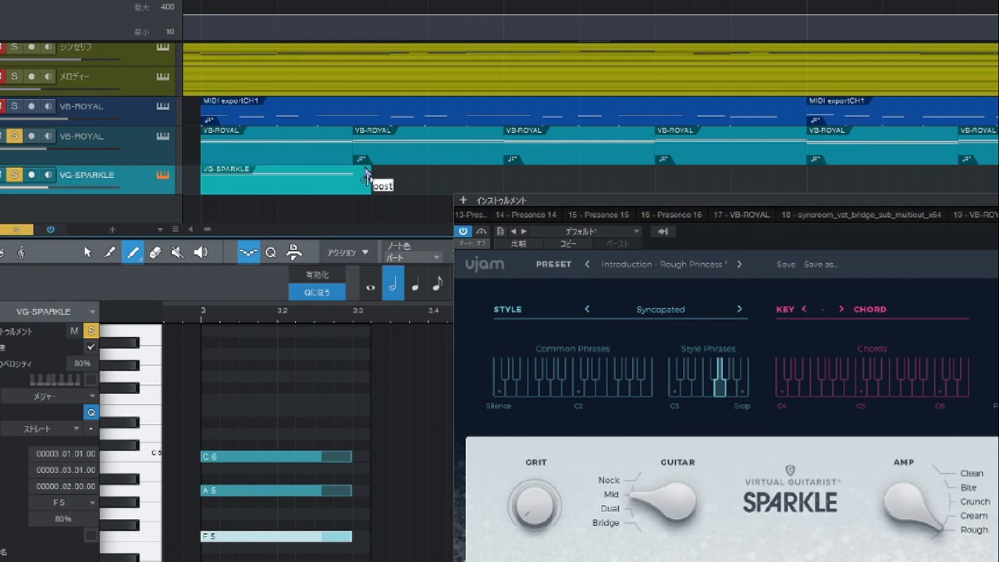
drag(367, 177, 360, 173)
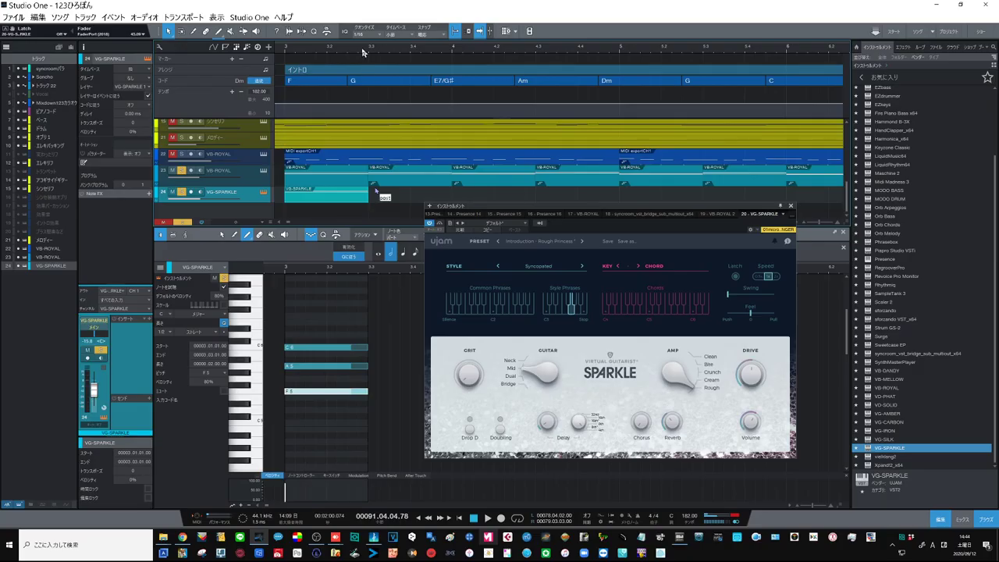
Step: Duplicate the two-beat VG-SPARKLE part back to back from bar 3 onward to fill the track along the song
drag(363, 52, 404, 35)
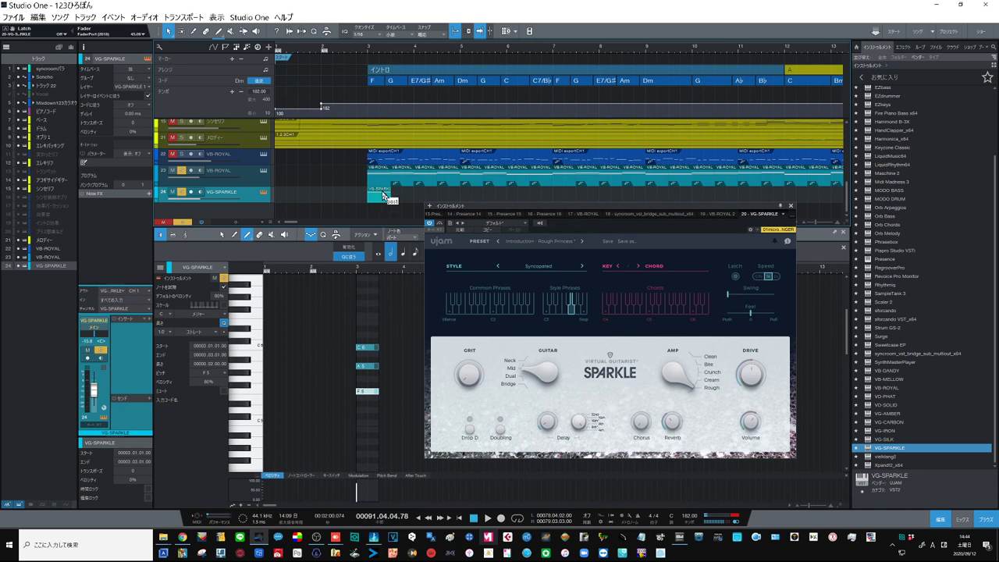
key(d)
key(d)
key(d)
key(d)
key(d)
key(d)
key(d)
key(d)
key(d)
key(d)
key(d)
key(d)
key(d)
key(d)
key(d)
key(d)
key(d)
key(d)
key(d)
key(d)
key(d)
key(d)
key(d)
key(d)
key(d)
key(d)
key(d)
key(d)
key(d)
key(d)
key(d)
key(d)
key(d)
key(d)
key(d)
key(d)
key(d)
key(d)
key(d)
key(d)
key(d)
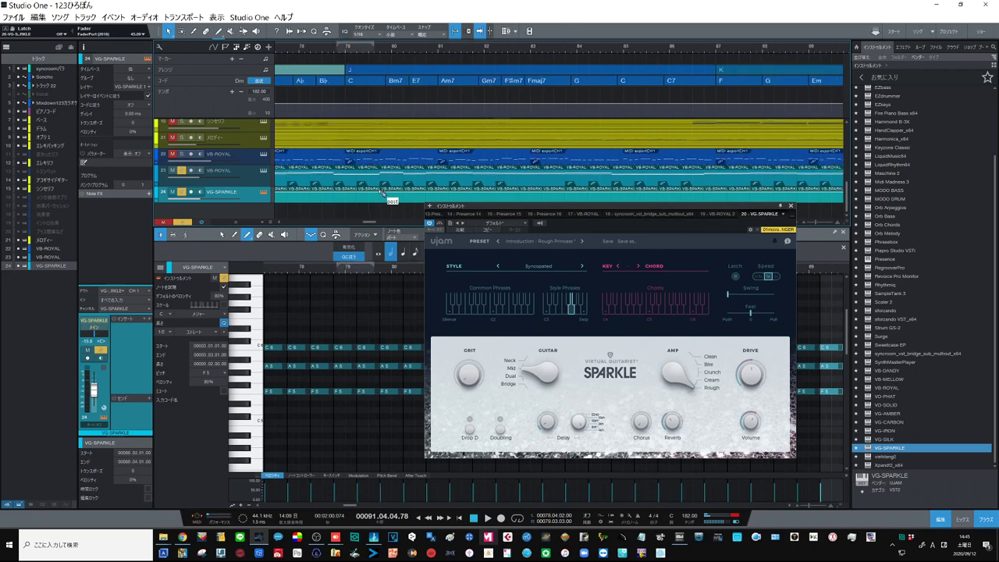
key(d)
key(d)
key(d)
key(d)
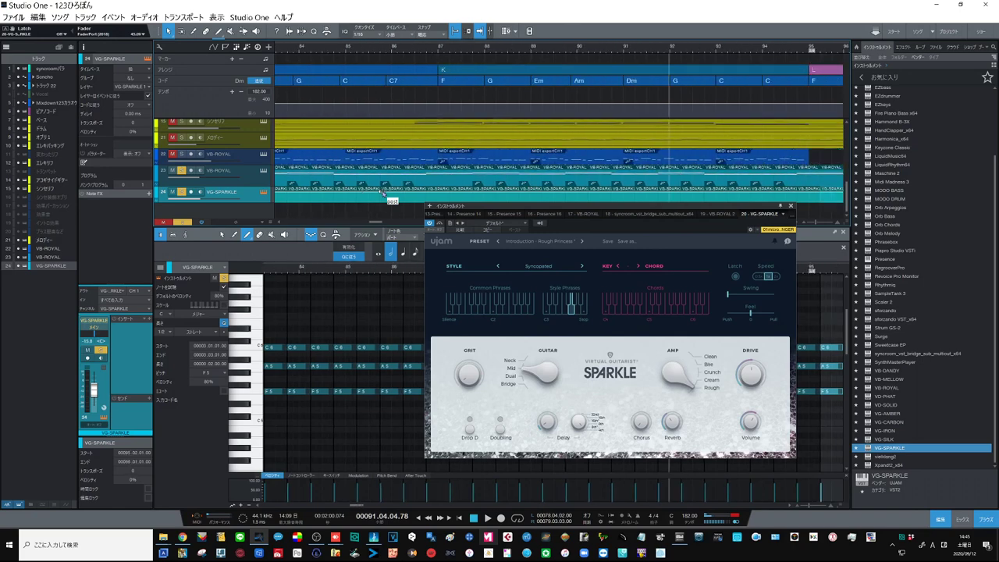
key(d)
key(d)
key(d)
key(d)
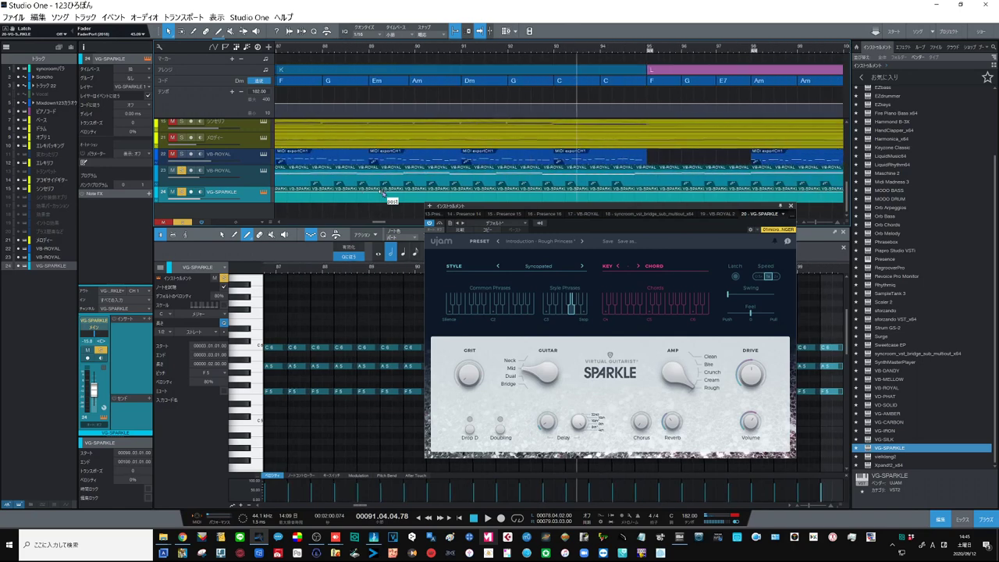
key(d)
key(d)
key(d)
key(d)
key(d)
key(d)
key(d)
key(d)
key(d)
key(d)
key(d)
key(d)
key(d)
key(d)
key(d)
key(d)
key(d)
key(d)
key(d)
key(d)
key(d)
key(d)
key(d)
key(d)
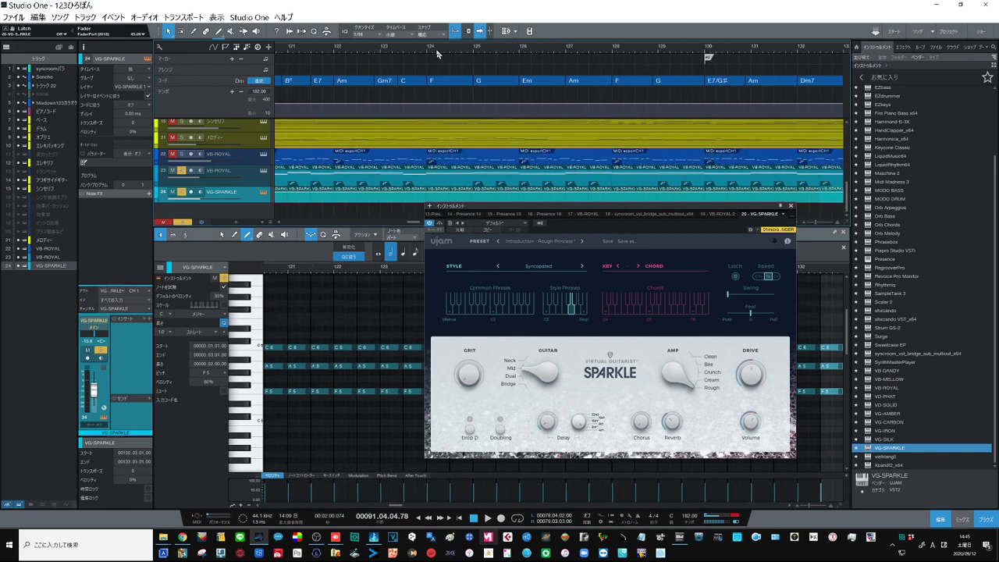
drag(439, 53, 444, 21)
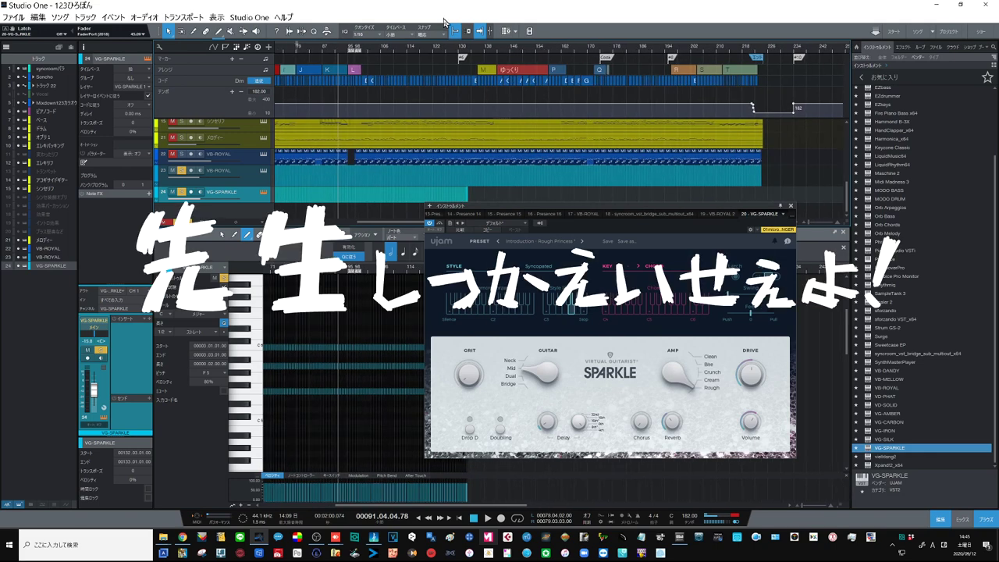
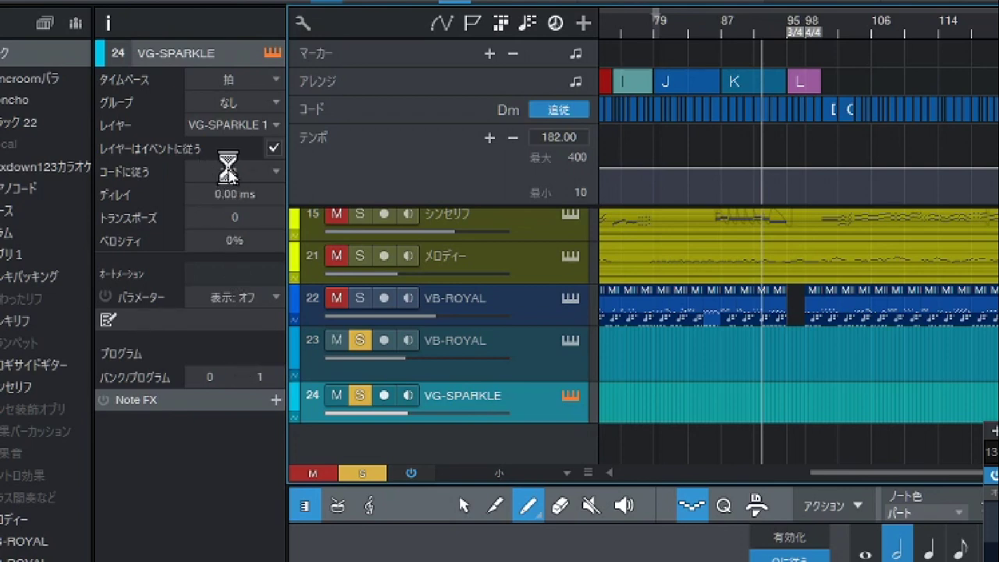
Step: Set the VG-SPARKLE track's Follow Chords mode to Parallel and audition the playback from bar 87
click(229, 170)
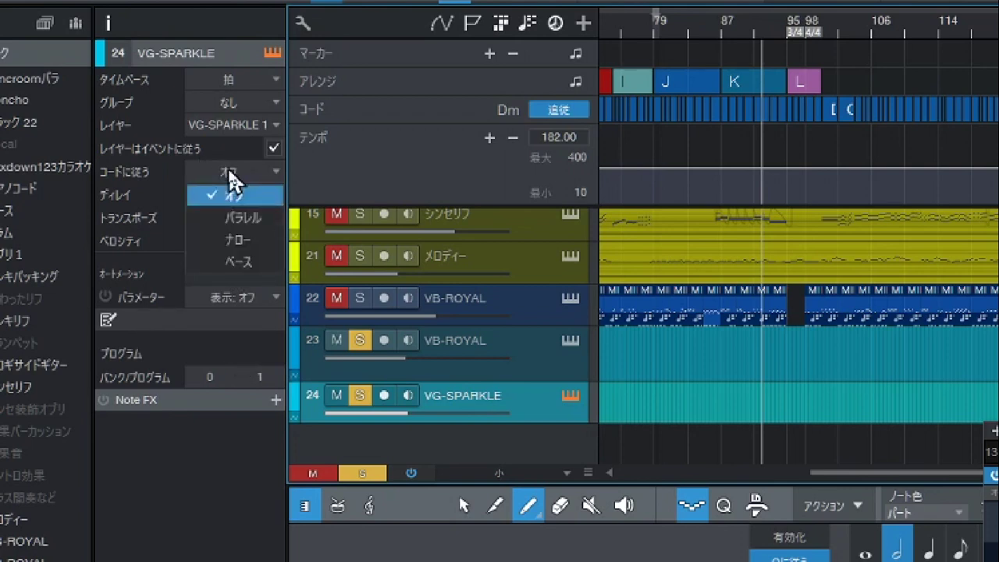
click(232, 219)
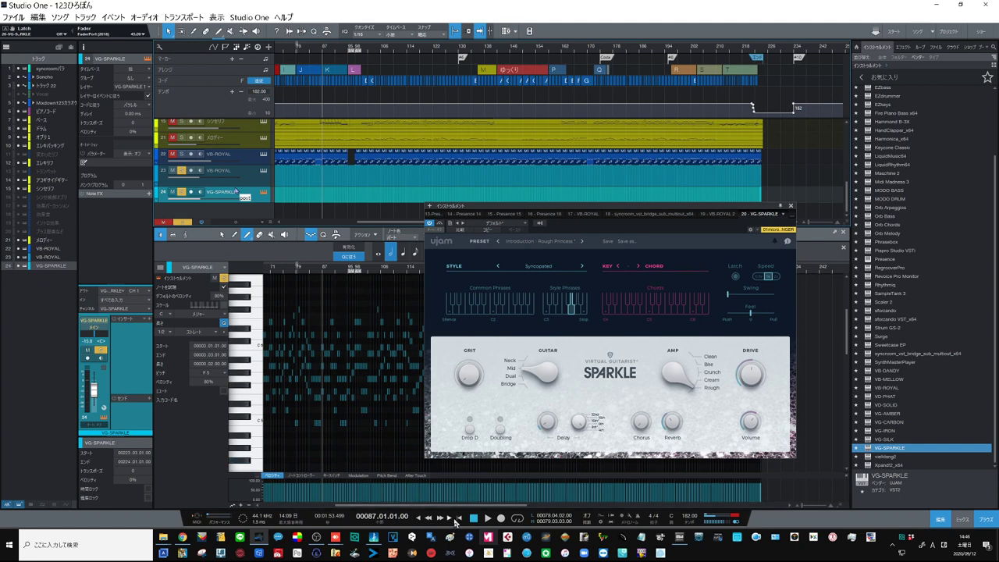
click(485, 519)
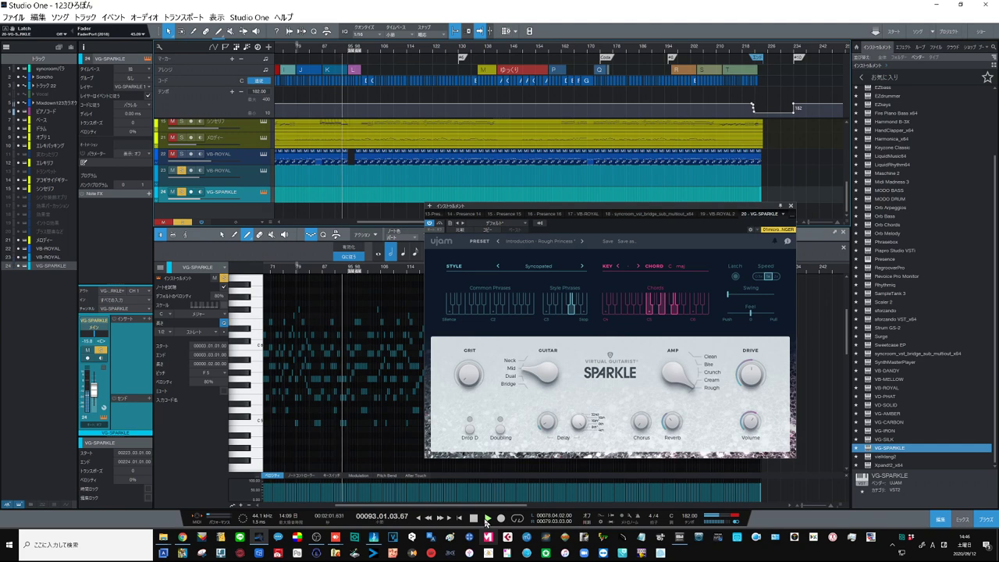
click(473, 518)
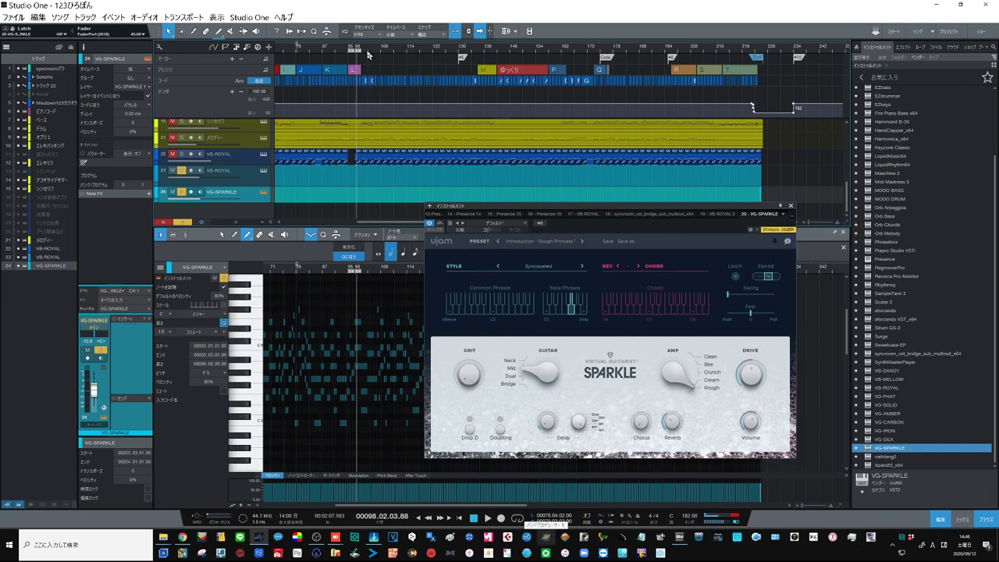
Step: Erase the parts covering the 3/4 bars 95 to 97 on the lower VB-ROYAL track, including the one crossing into bar 95
drag(370, 56, 478, 73)
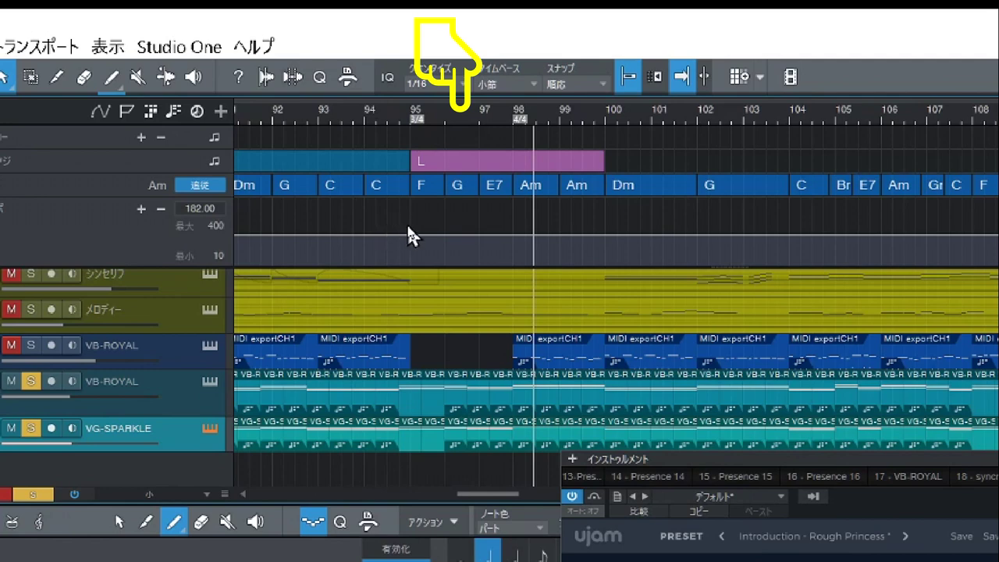
drag(451, 124, 460, 137)
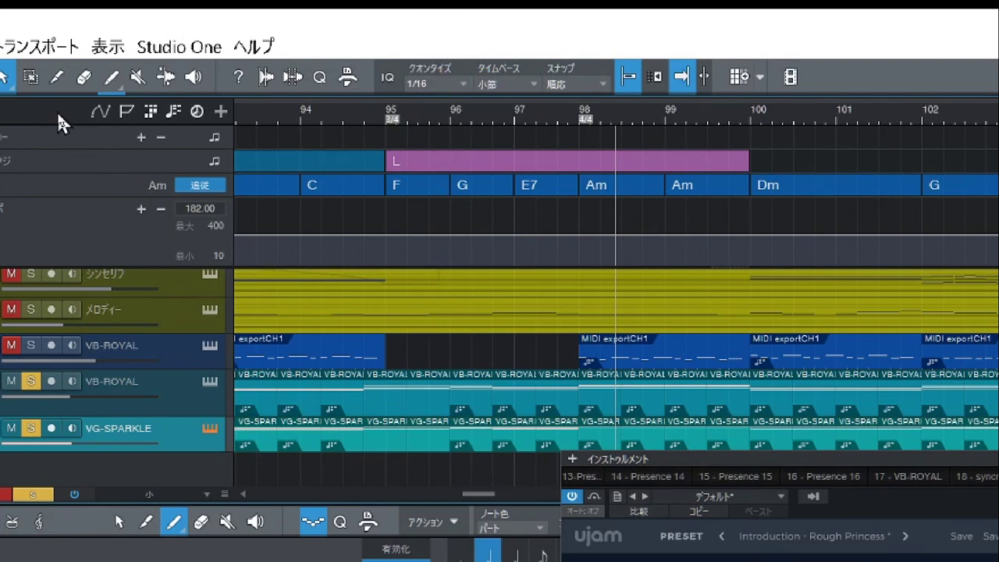
click(84, 77)
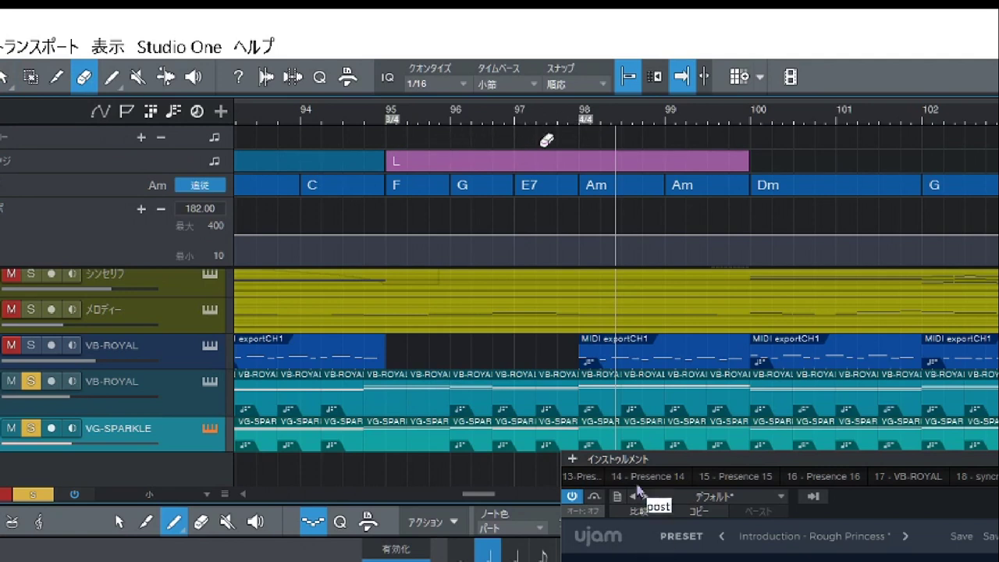
click(404, 396)
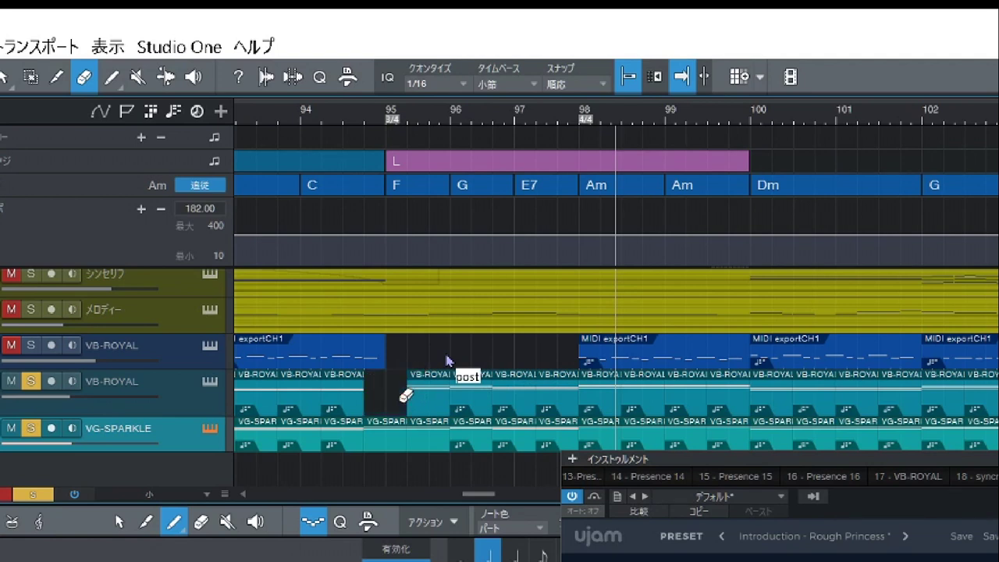
click(442, 401)
click(476, 397)
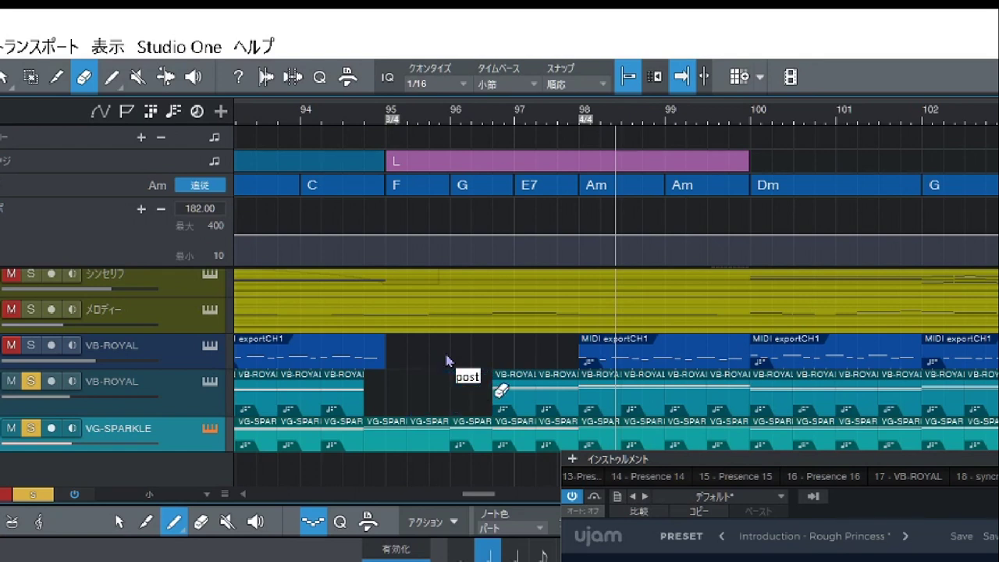
click(500, 390)
click(562, 391)
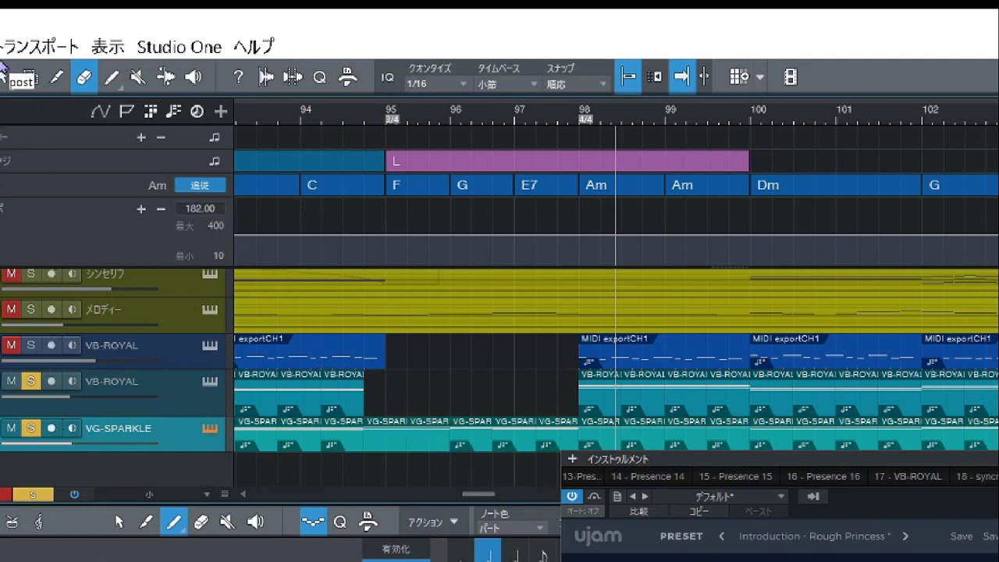
Step: Duplicate the last VB-ROYAL part before the gap and trim the copy to end at bar 95
key(5)
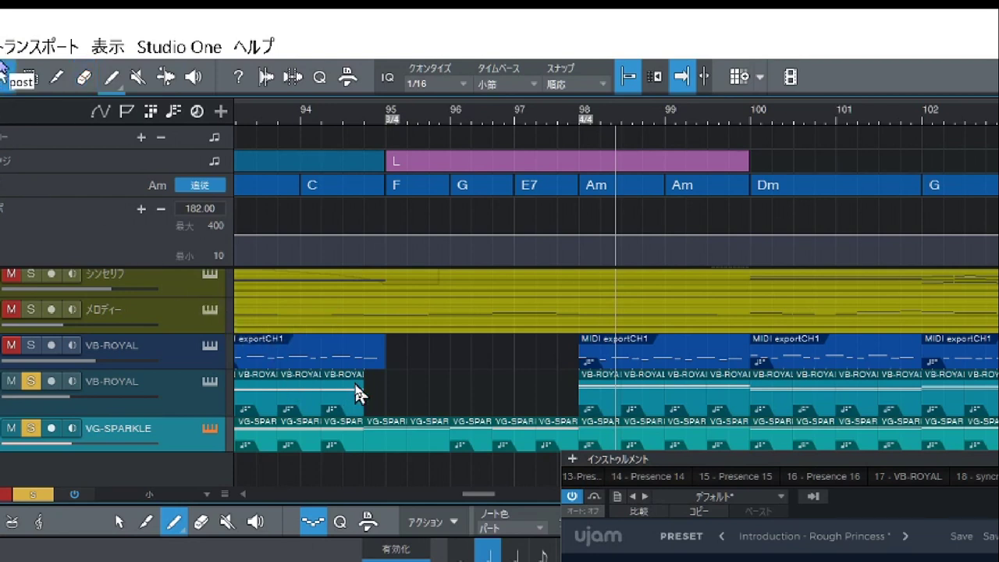
mouse_move(363, 389)
mouse_down()
mouse_move(382, 404)
mouse_move(357, 408)
mouse_move(385, 407)
mouse_move(361, 402)
mouse_up()
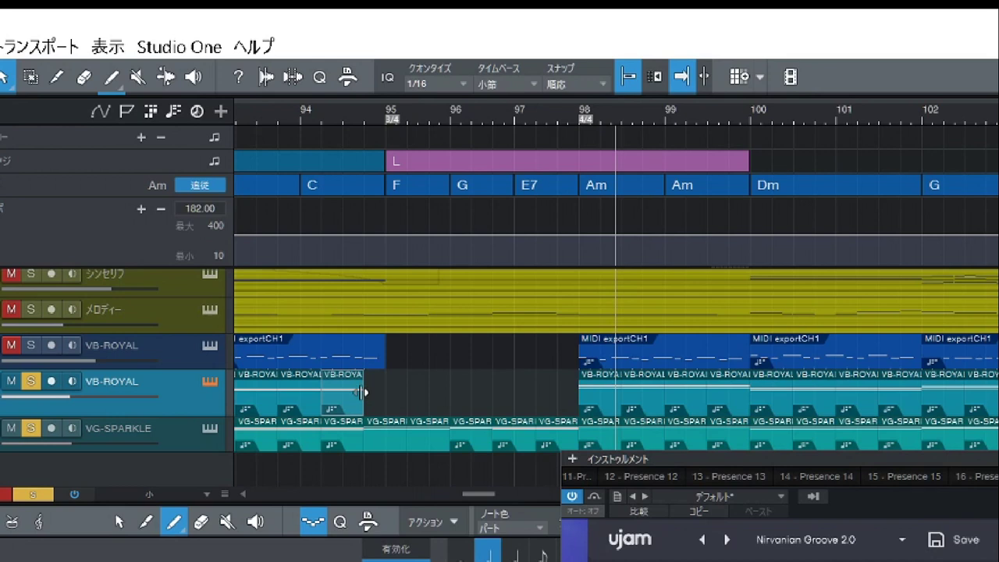
key(d)
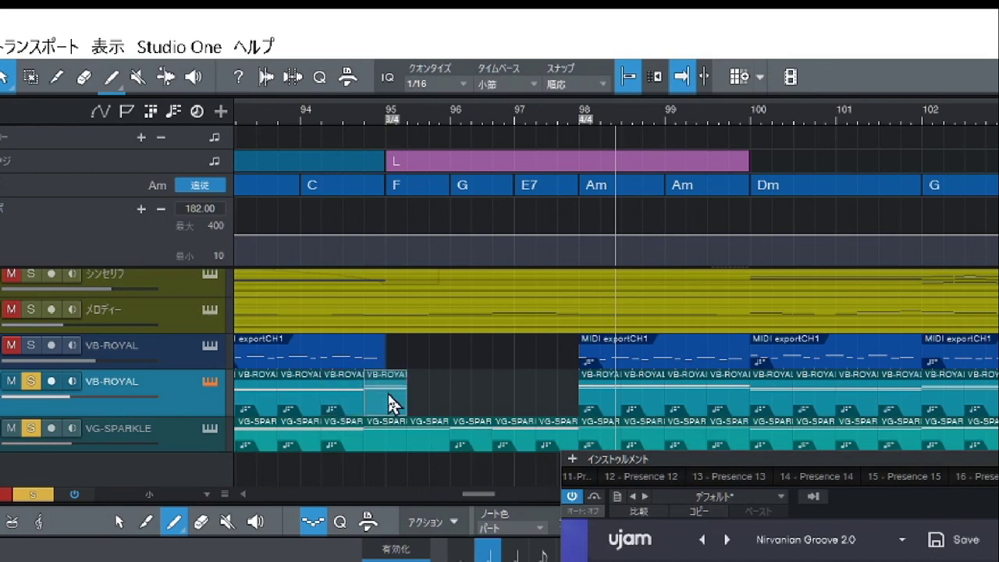
drag(405, 393, 385, 394)
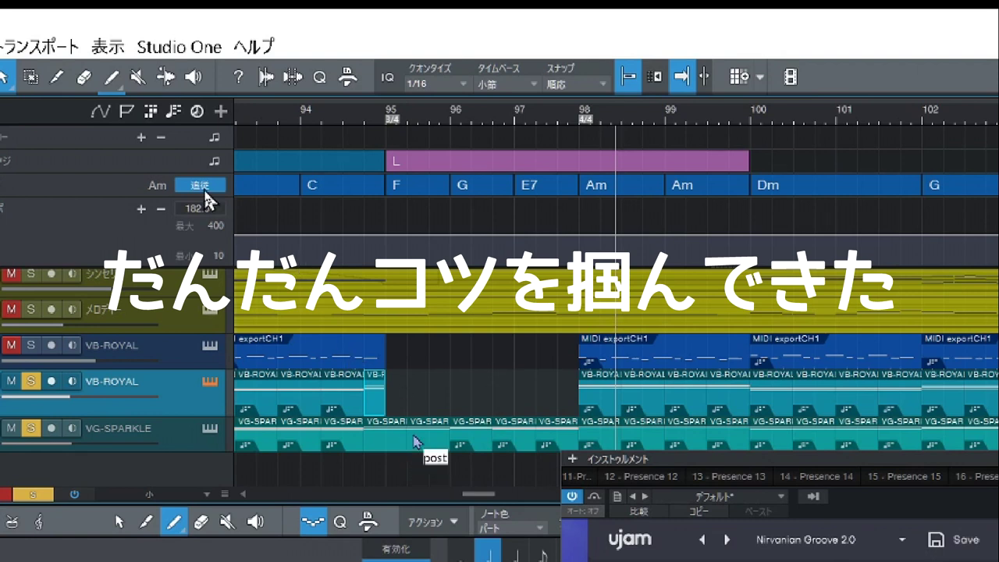
Step: Erase the VG-SPARKLE parts within the 3/4 bars 95 to 97 and trim the part crossing into bar 95 to end there
click(83, 78)
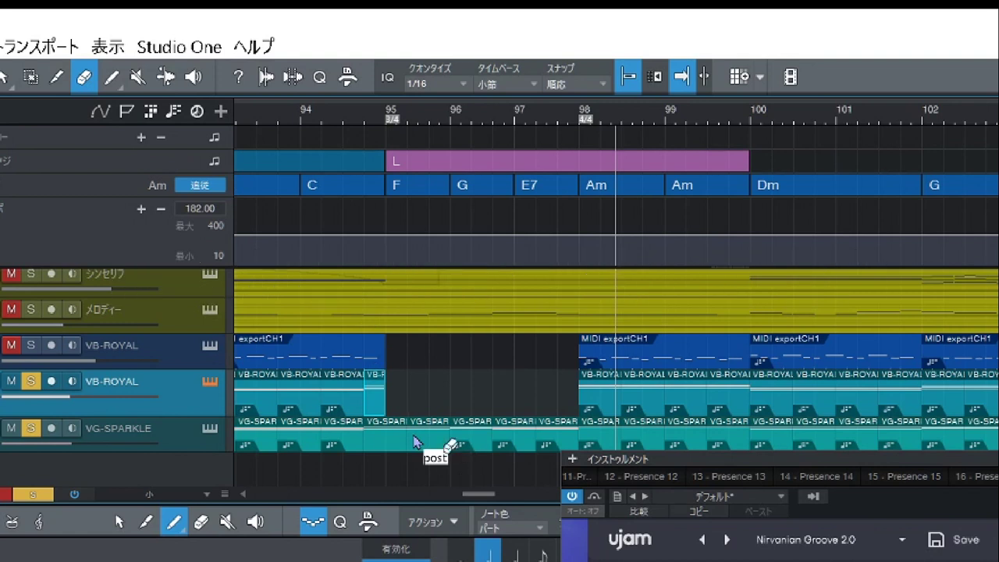
click(440, 438)
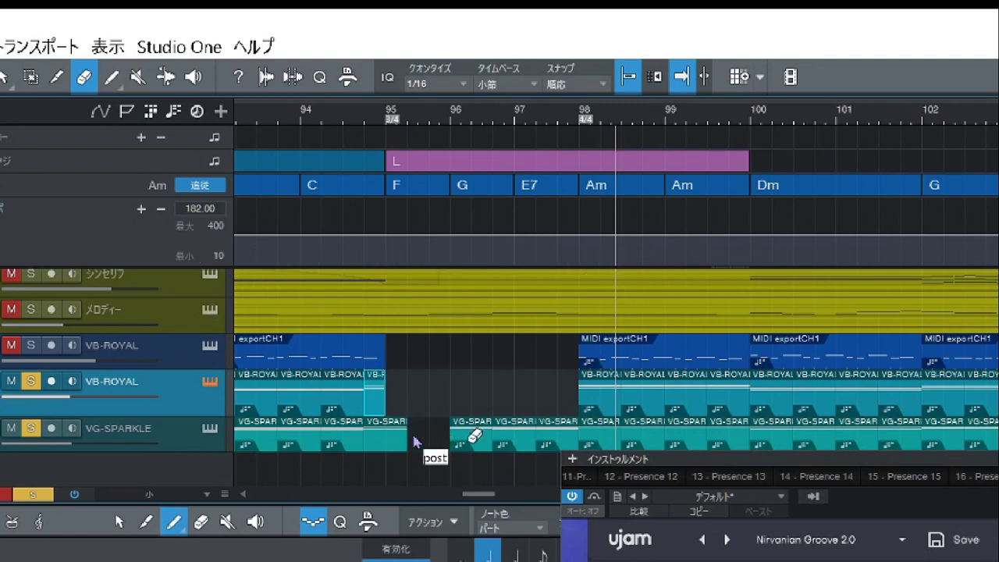
click(478, 436)
click(535, 435)
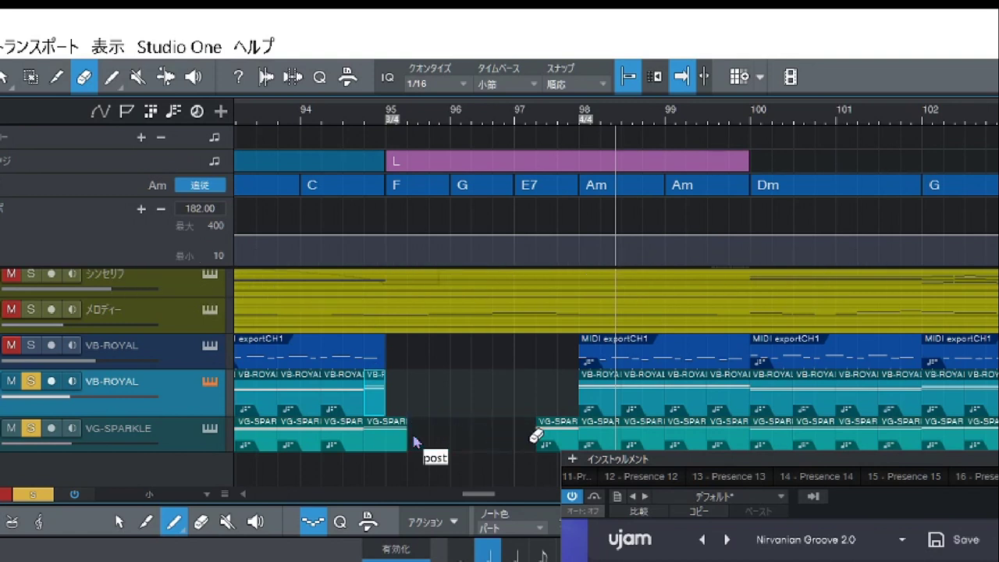
click(559, 436)
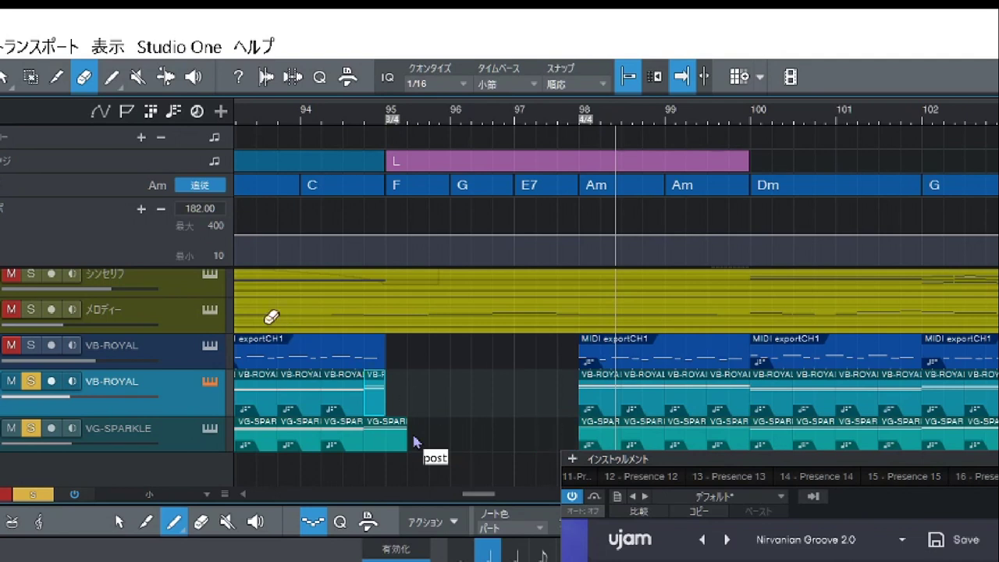
click(4, 78)
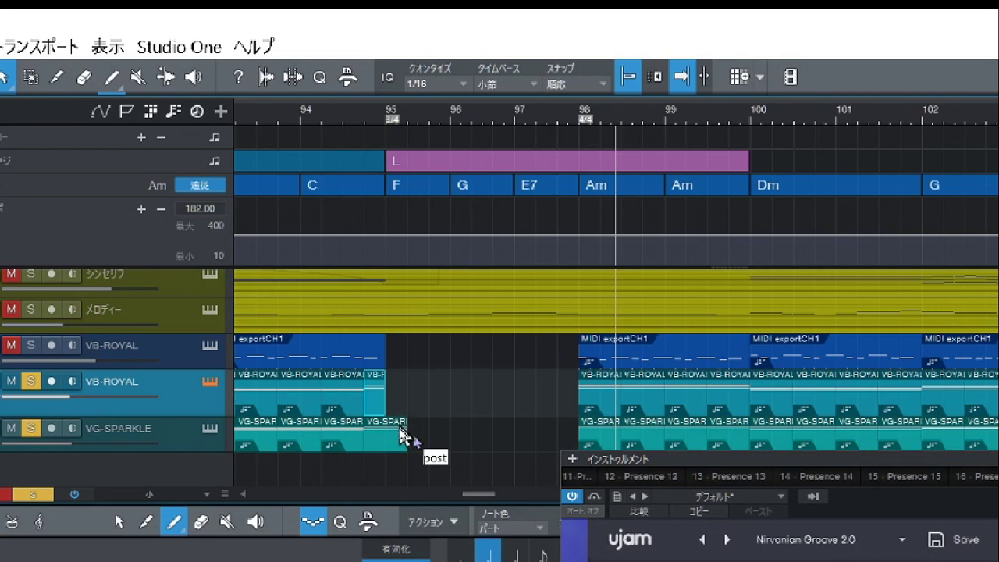
drag(397, 434, 384, 439)
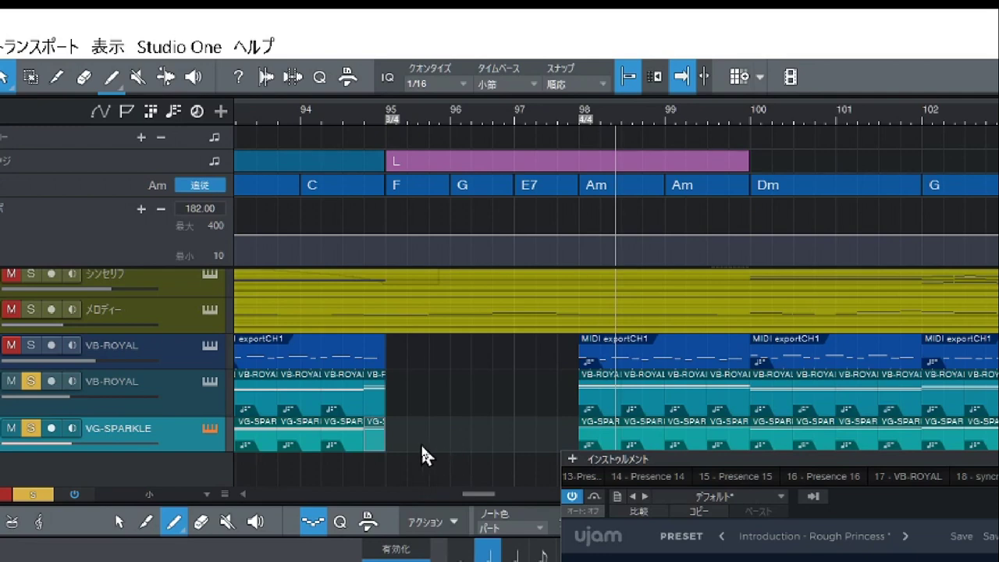
Step: Close the instrument window and erase the lower VB-ROYAL track's parts from bar 28 up to the one crossing into bar 31
scroll(421, 455, down, 8)
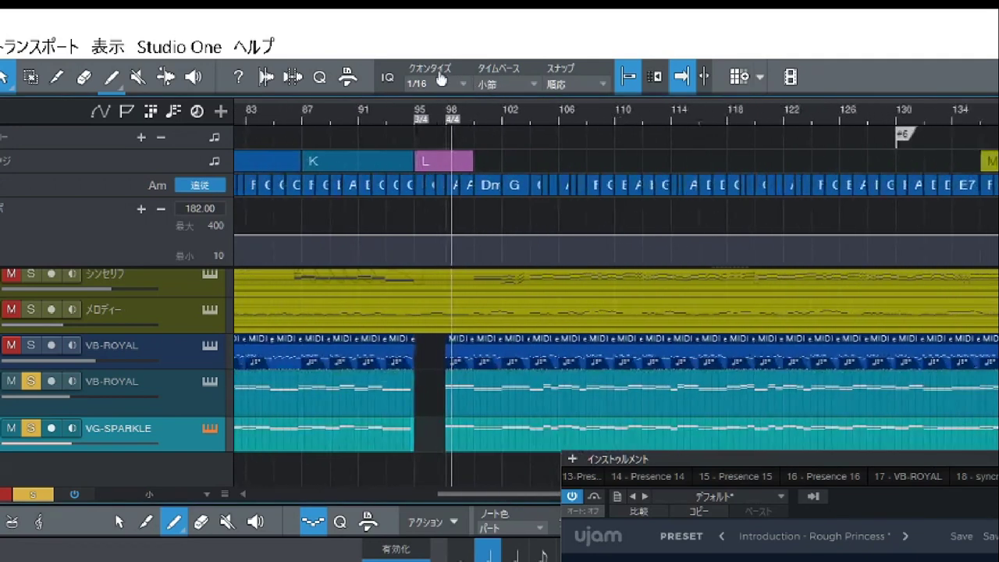
drag(441, 76, 509, 51)
drag(268, 111, 424, 125)
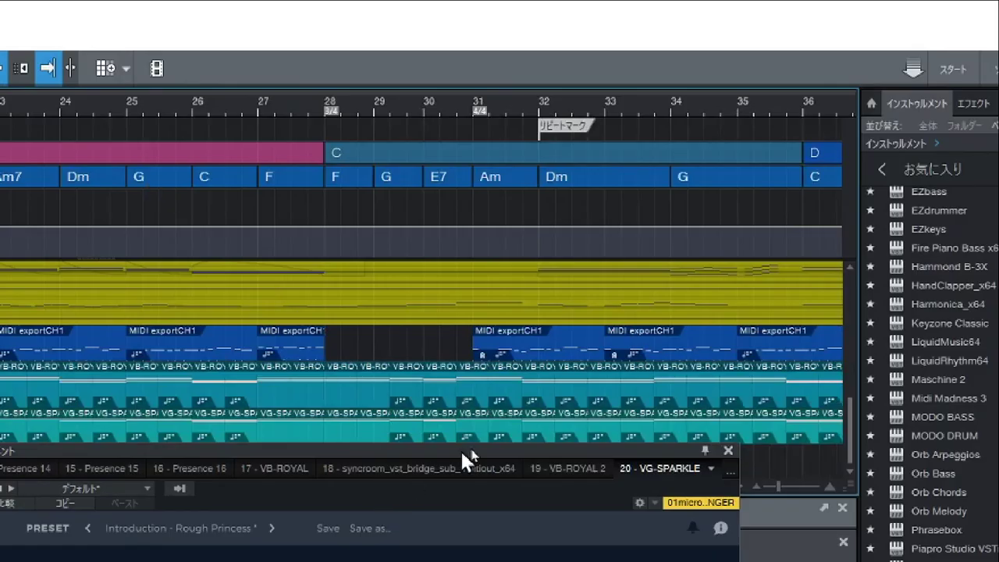
click(728, 451)
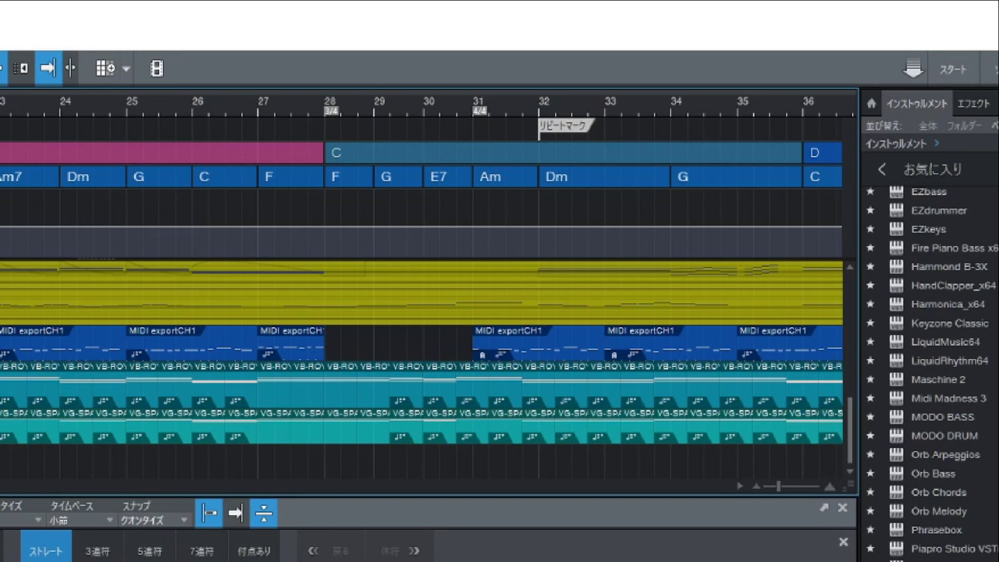
click(344, 393)
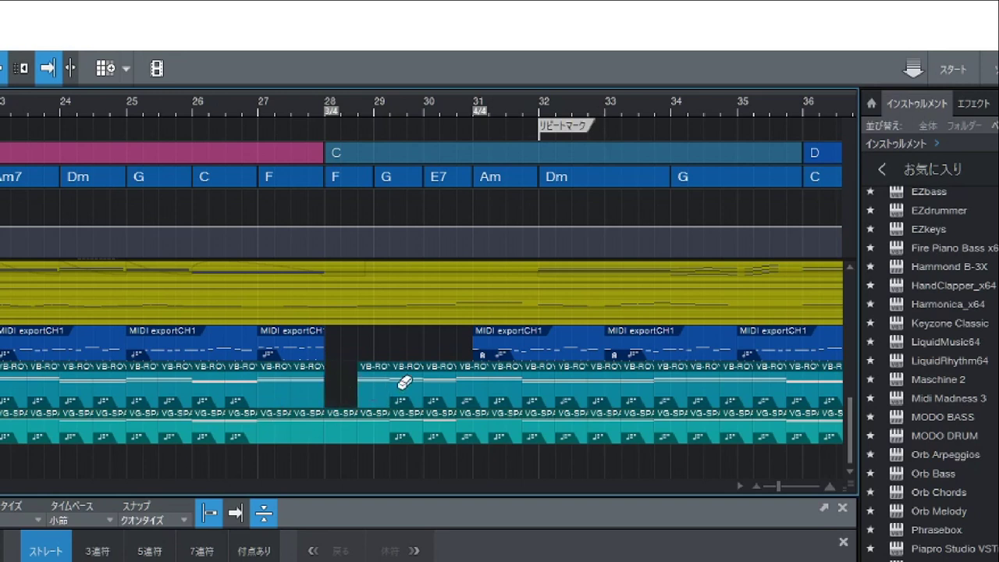
click(381, 385)
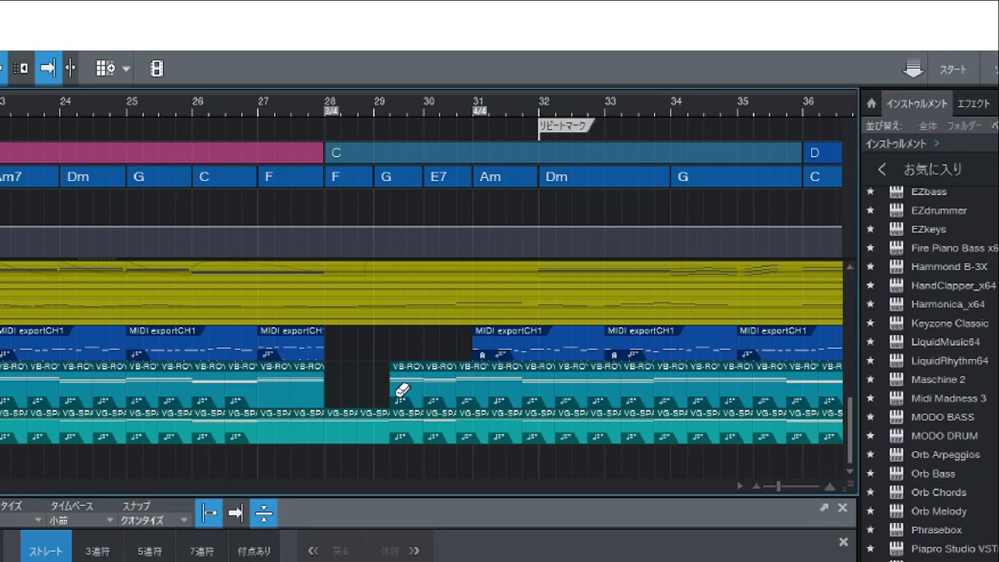
click(402, 390)
click(440, 388)
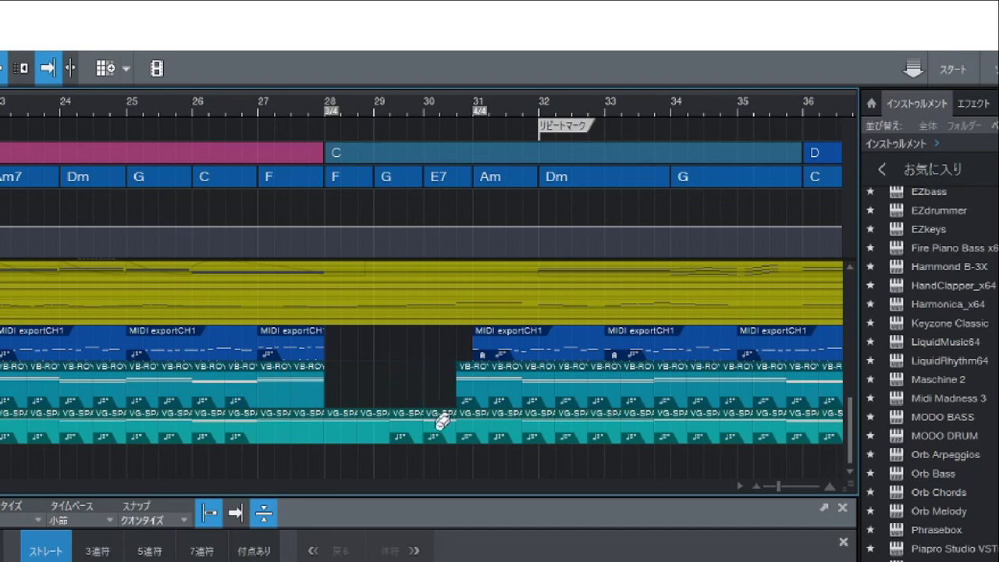
Step: Erase the VG-SPARKLE parts over bars 28 to 30 and trim the parts crossing into bar 31 on both tracks to start there
click(440, 422)
click(387, 423)
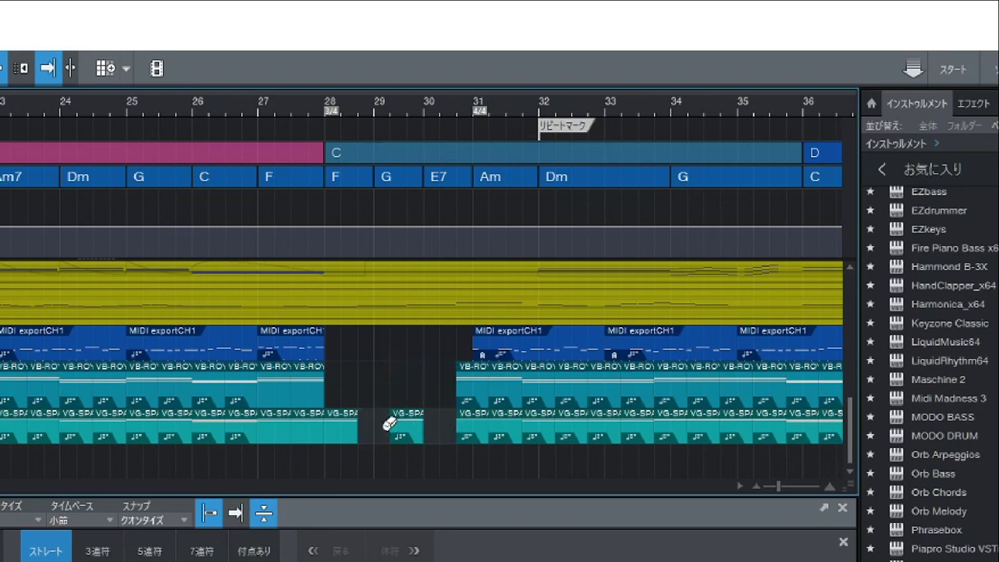
click(405, 416)
click(346, 412)
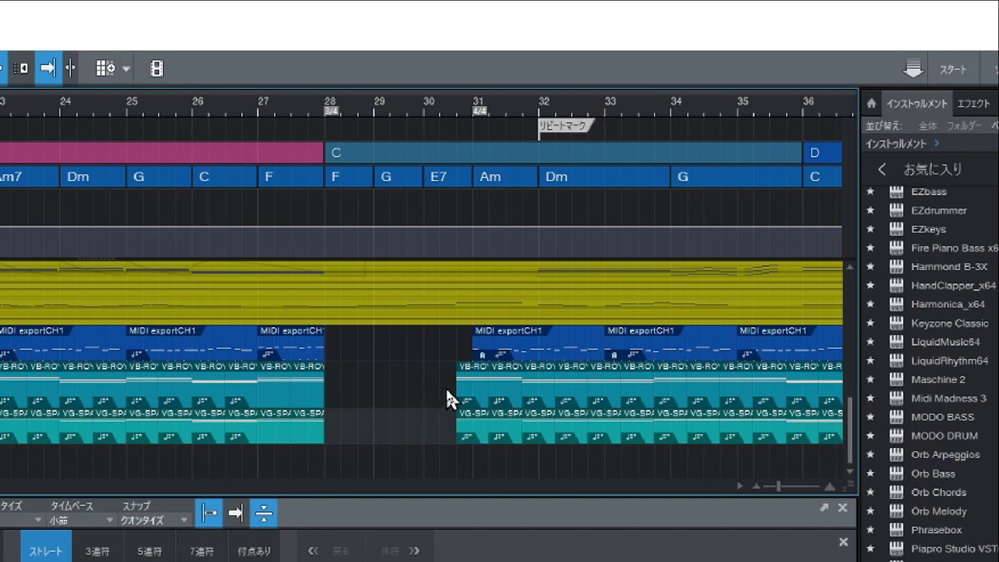
drag(449, 385, 466, 430)
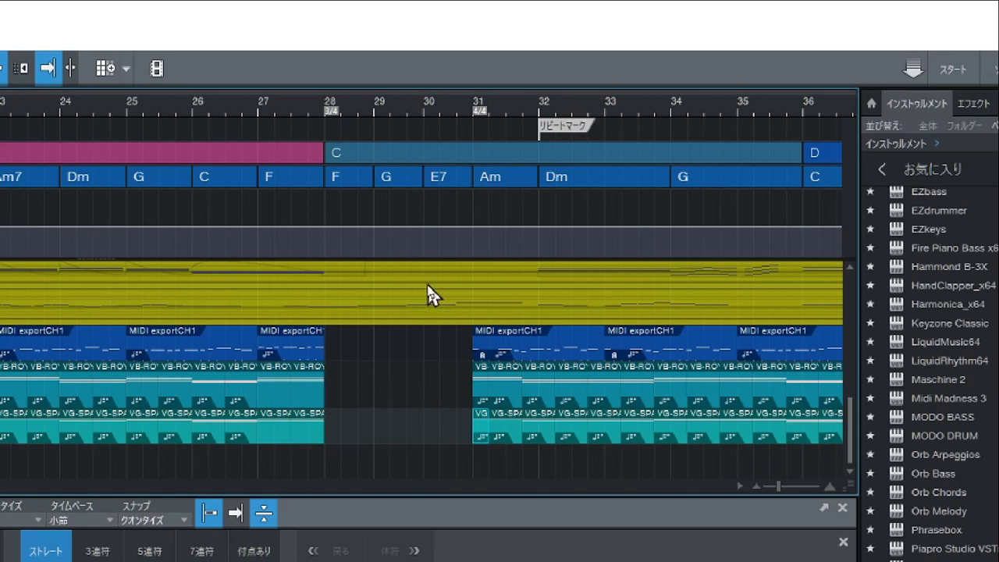
Step: Hide the muted upper VB-ROYAL track (track 22) from the arrangement, show it again, and hide it once more
scroll(429, 295, up, 5)
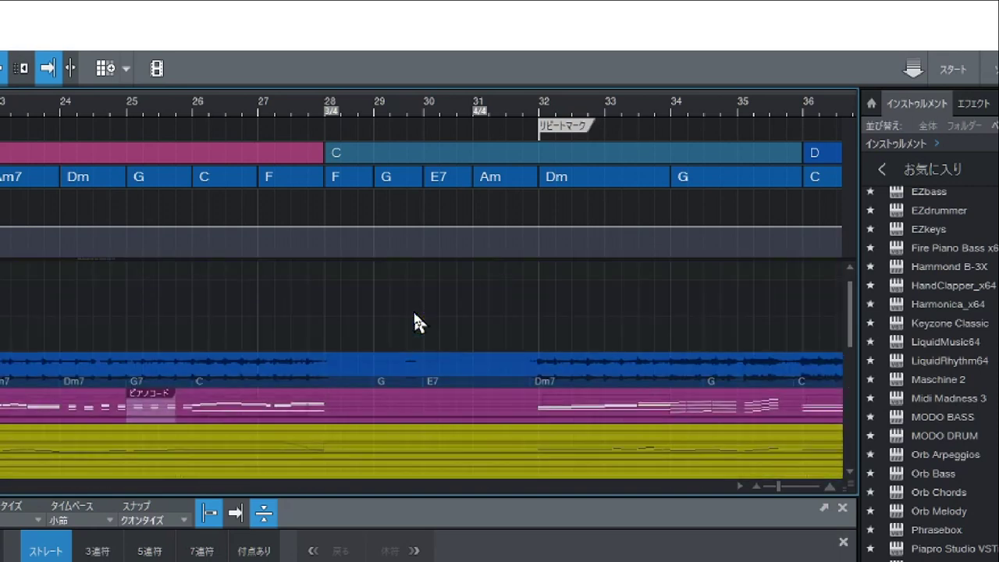
scroll(414, 320, down, 5)
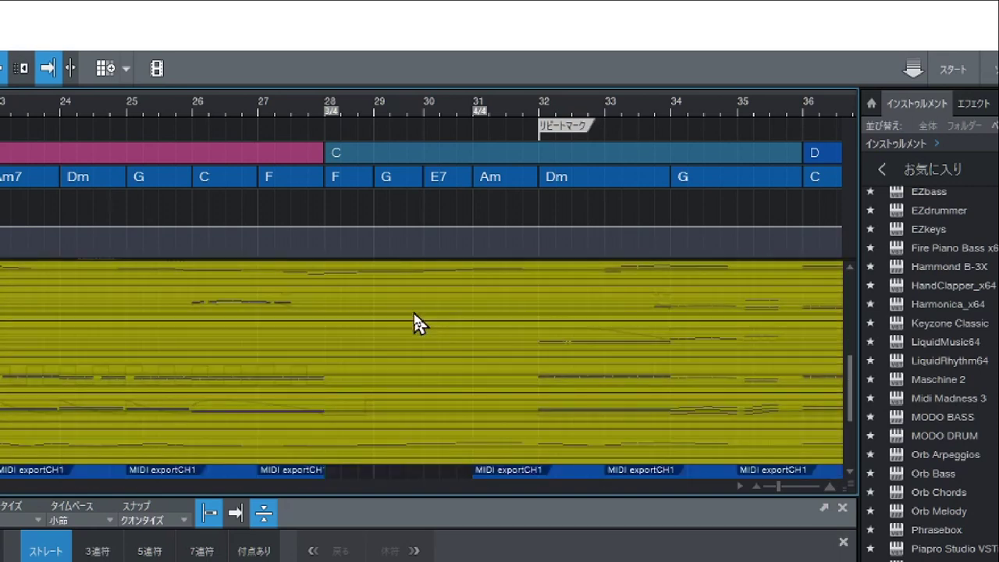
scroll(414, 320, down, 4)
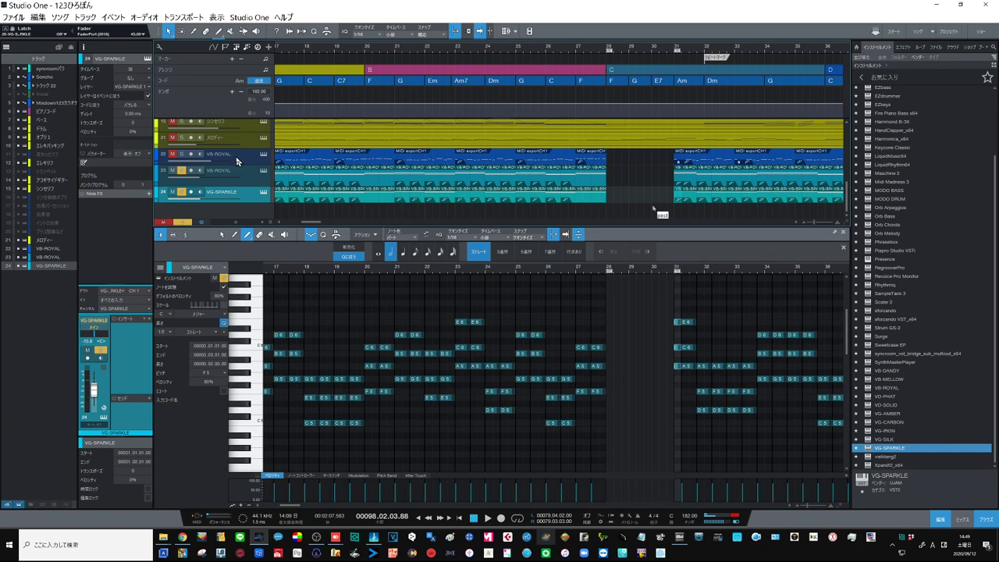
click(237, 160)
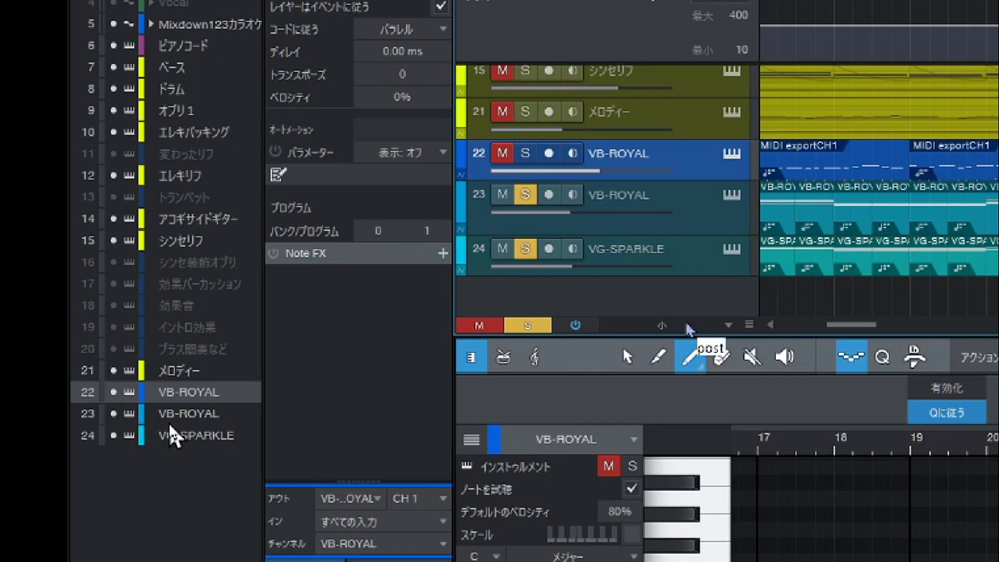
click(113, 391)
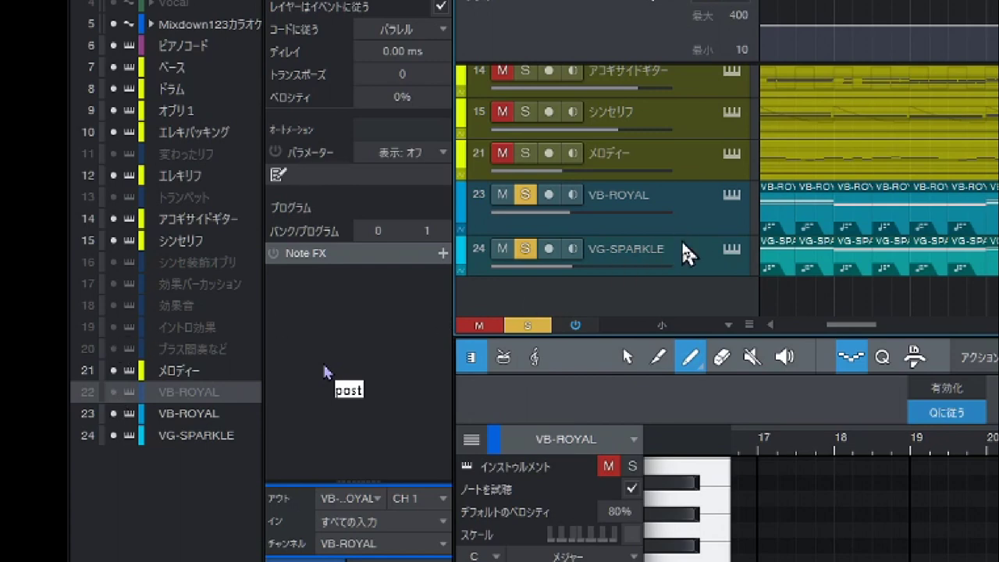
scroll(665, 248, up, 2)
scroll(663, 240, up, 1)
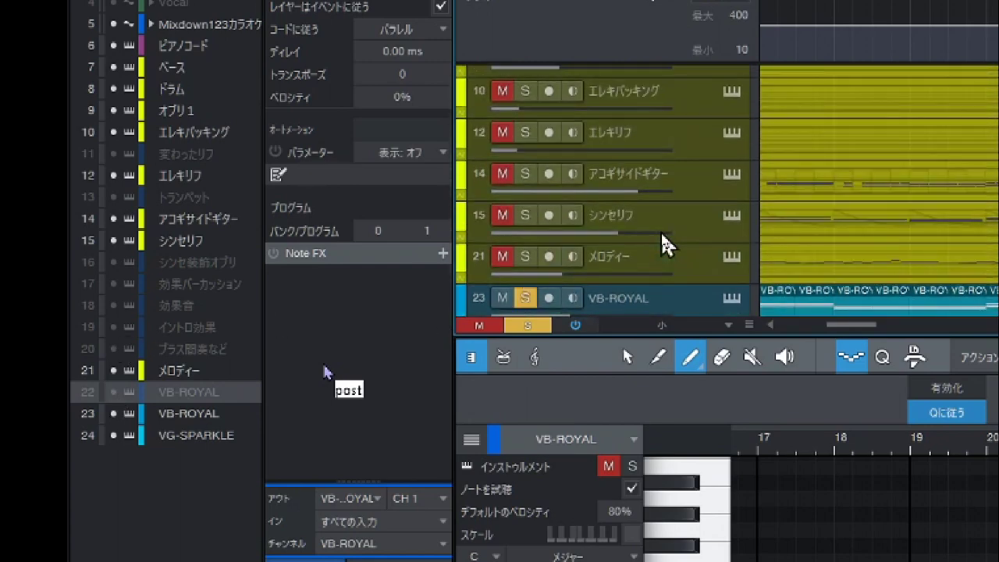
click(112, 392)
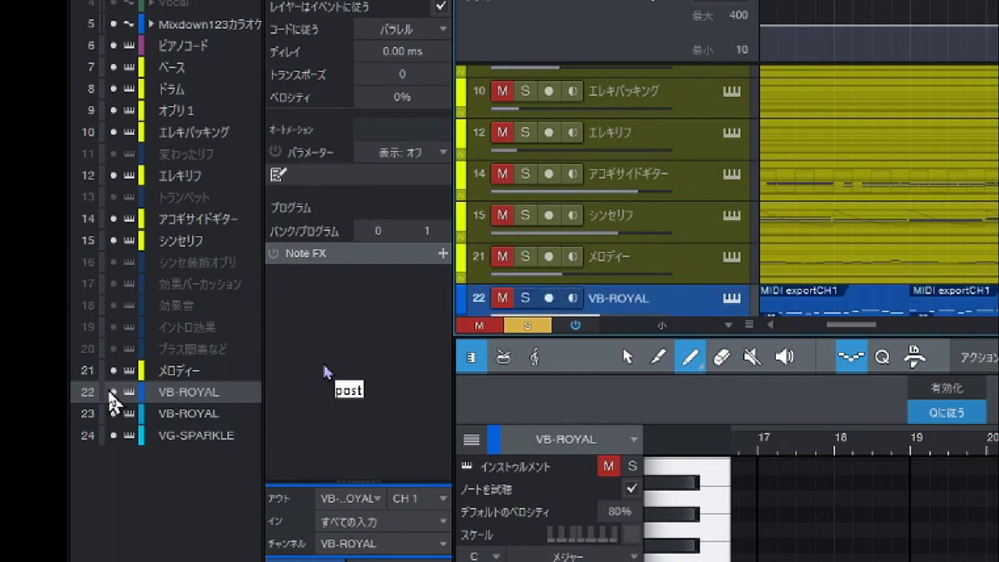
click(110, 391)
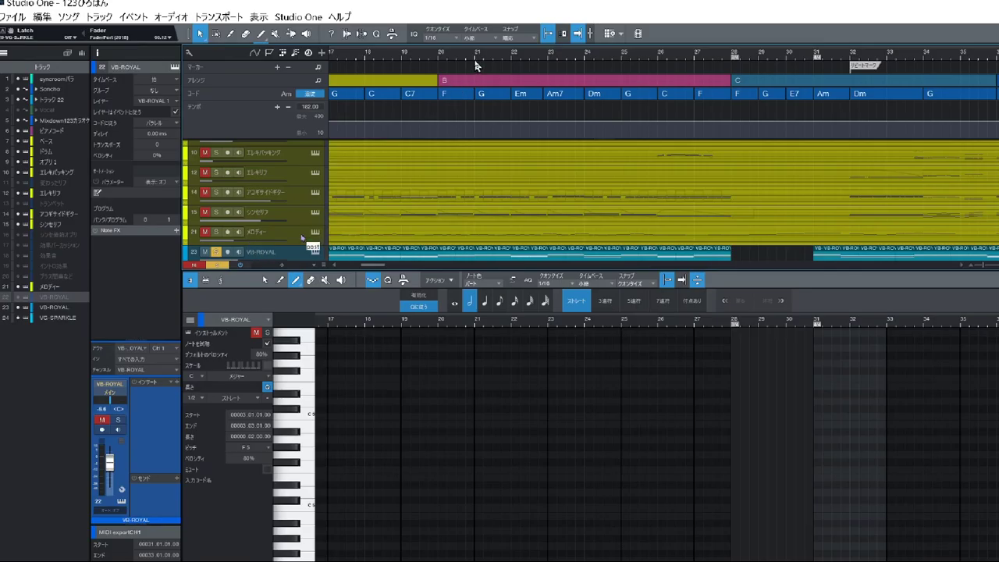
Step: Examine the arrangement timeline at zoom levels ranging from single beats to nearly the whole song
scroll(359, 236, down, 4)
scroll(359, 237, up, 15)
scroll(360, 236, down, 2)
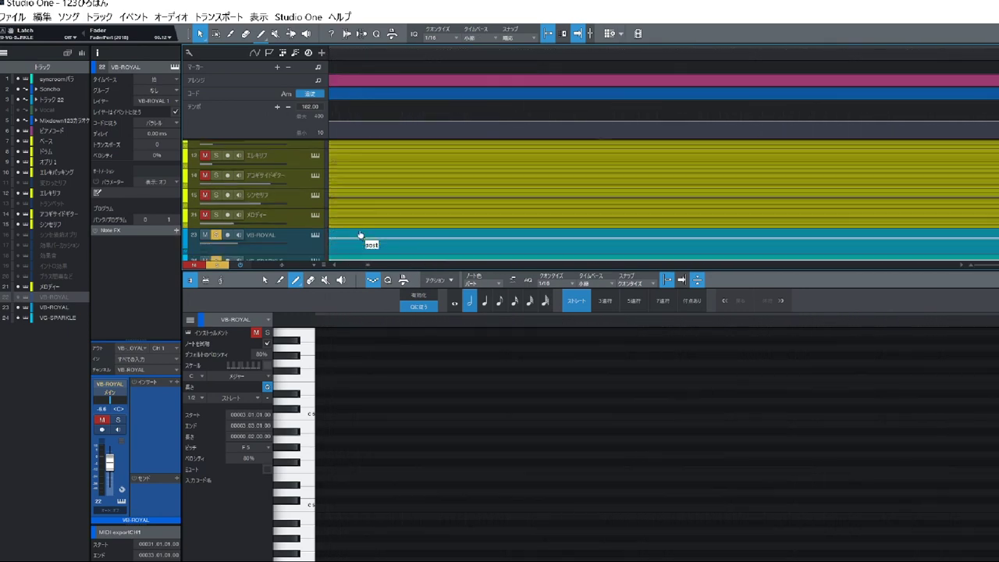
scroll(369, 190, down, 6)
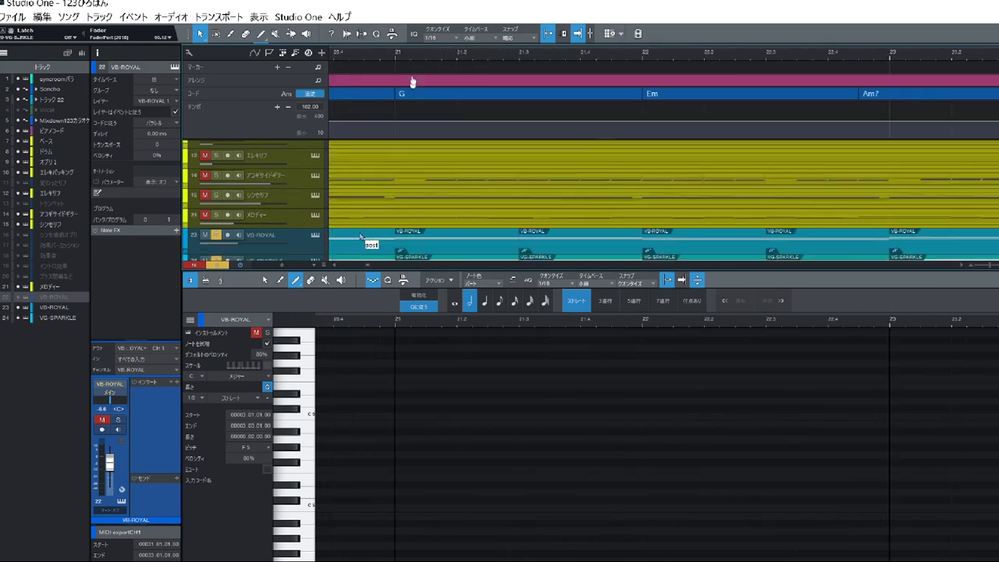
scroll(378, 236, down, 6)
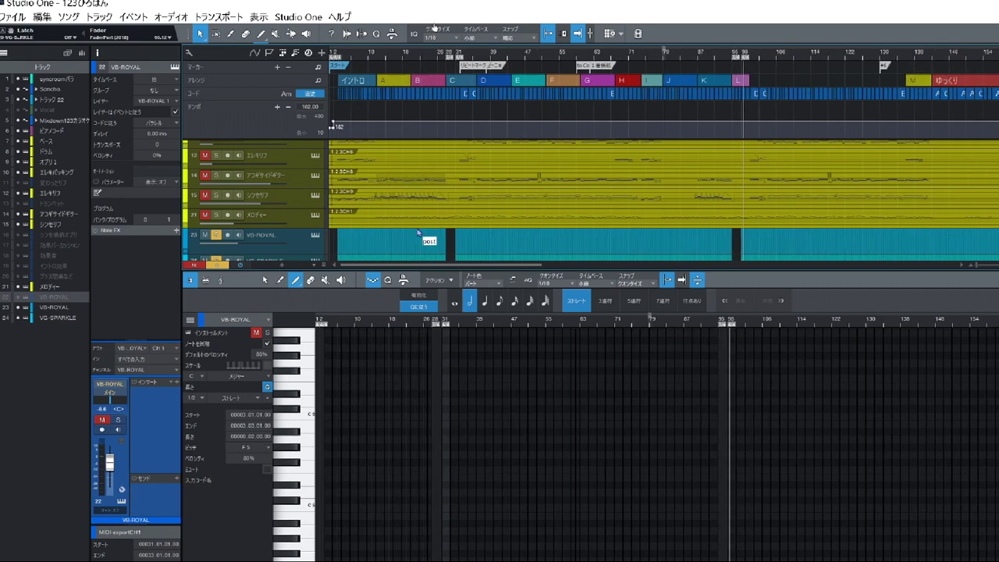
scroll(418, 232, up, 3)
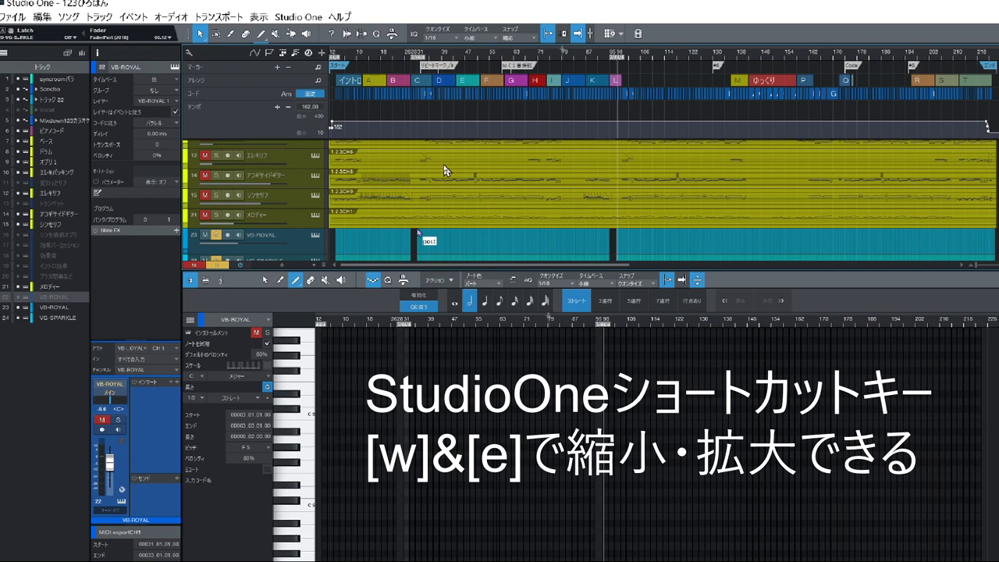
Step: Demonstrate horizontal zoom: out past the song's end, in on the bars around 95 to 109, and back out to the full song
key(w)
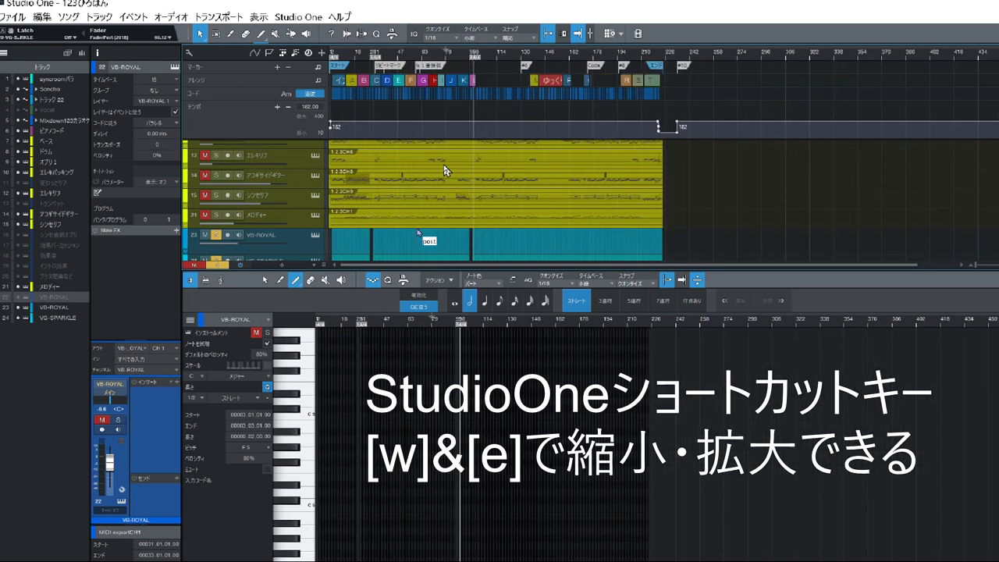
key(w)
key(e)
key(e)
key(e)
key(e)
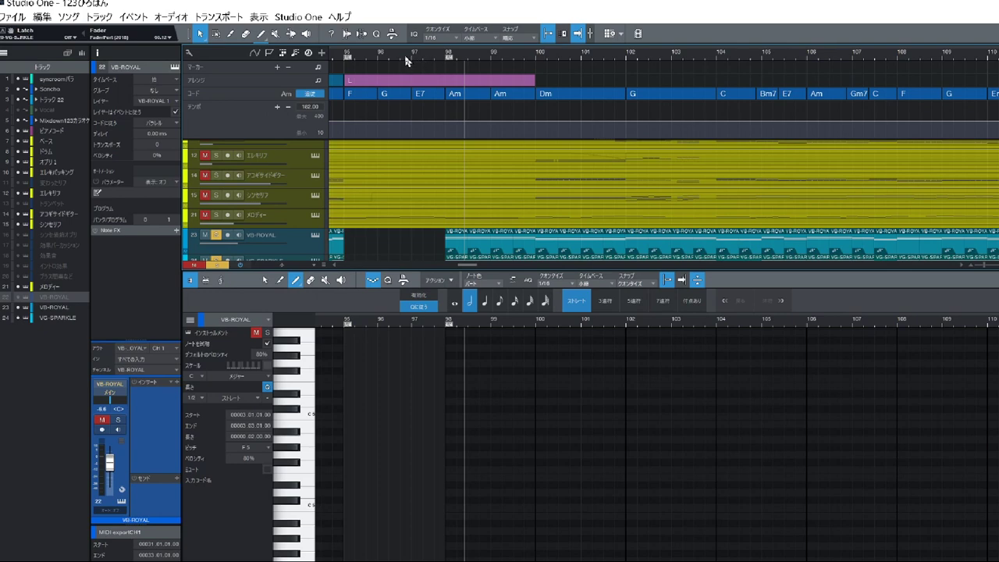
key(w)
key(w)
key(w)
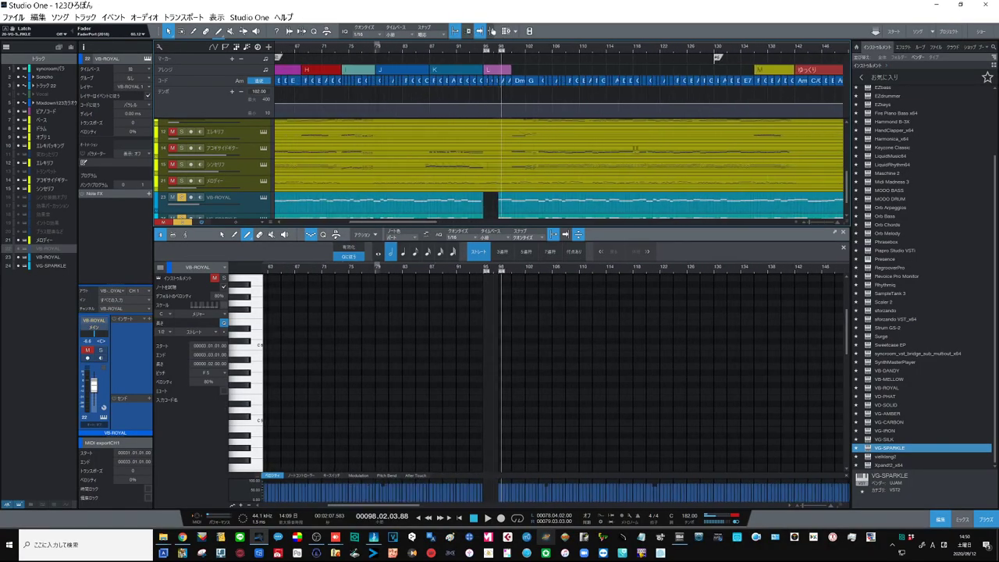
key(w)
key(w)
key(w)
key(w)
key(w)
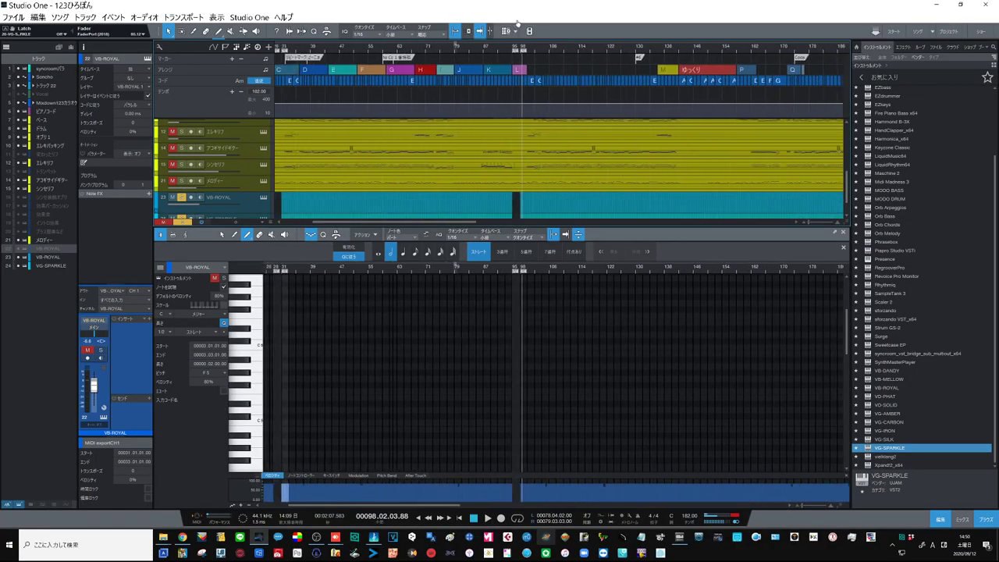
key(w)
key(w)
key(w)
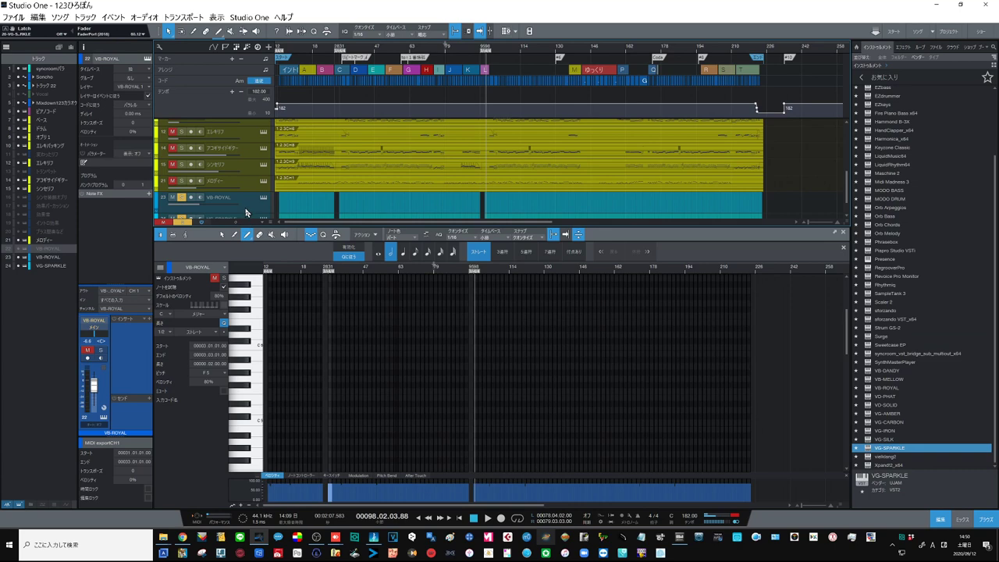
Step: Hide the ベース (track 7) and エレキバッキング (track 10) tracks from the arrangement
scroll(246, 212, up, 3)
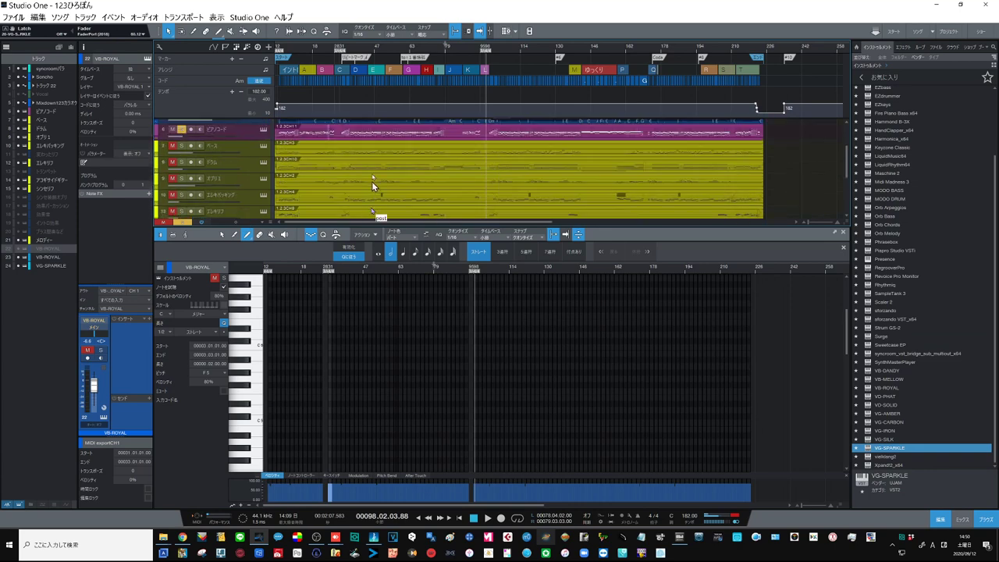
click(244, 151)
click(252, 165)
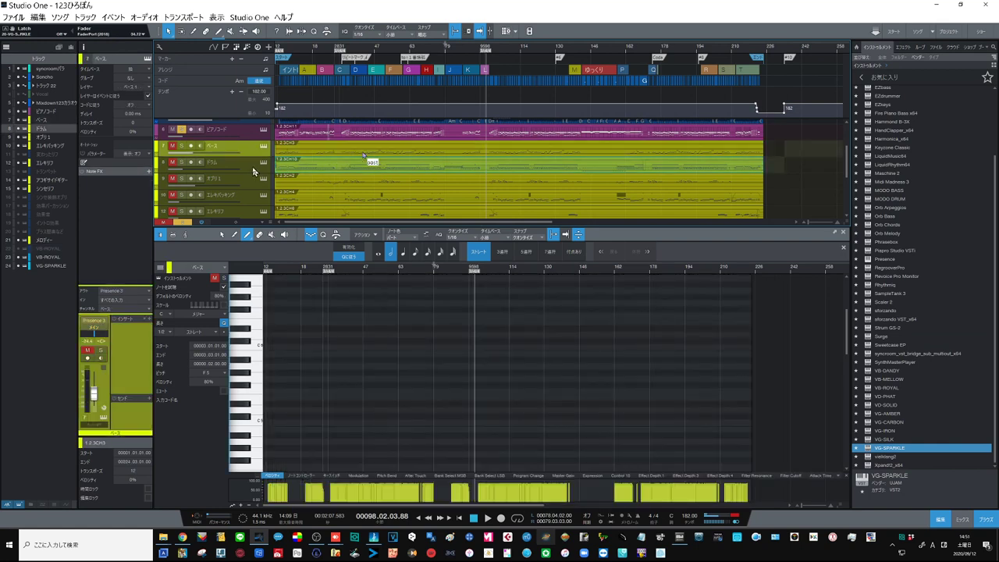
click(252, 153)
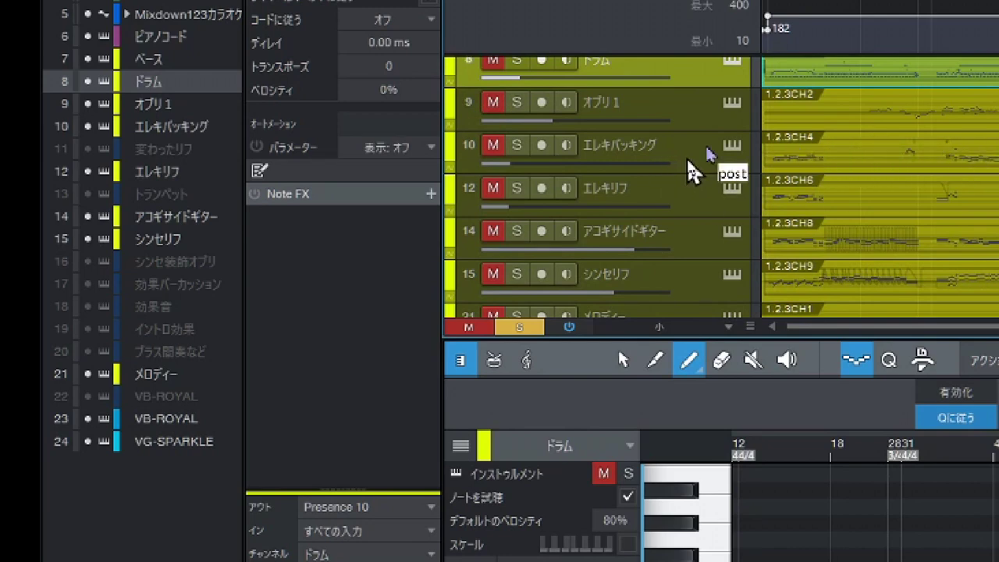
scroll(707, 173, up, 5)
scroll(707, 173, down, 1)
scroll(708, 180, down, 2)
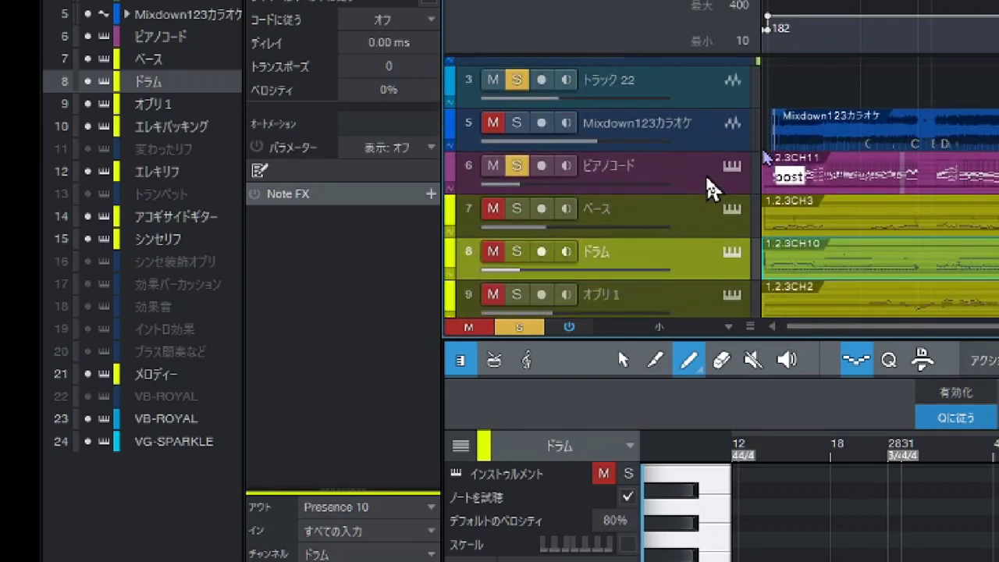
scroll(828, 167, up, 2)
scroll(827, 184, down, 3)
scroll(831, 202, up, 1)
scroll(829, 194, down, 1)
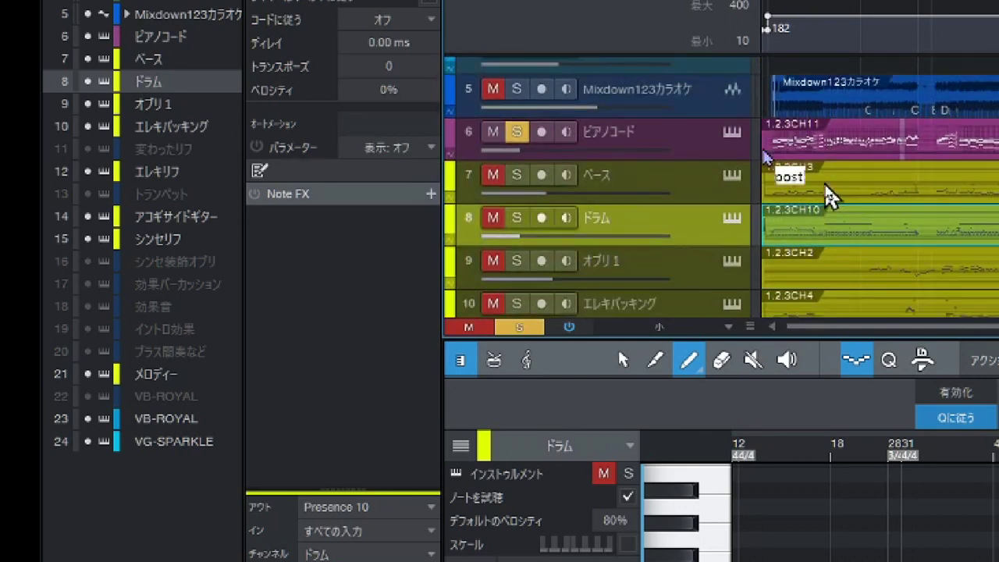
click(679, 187)
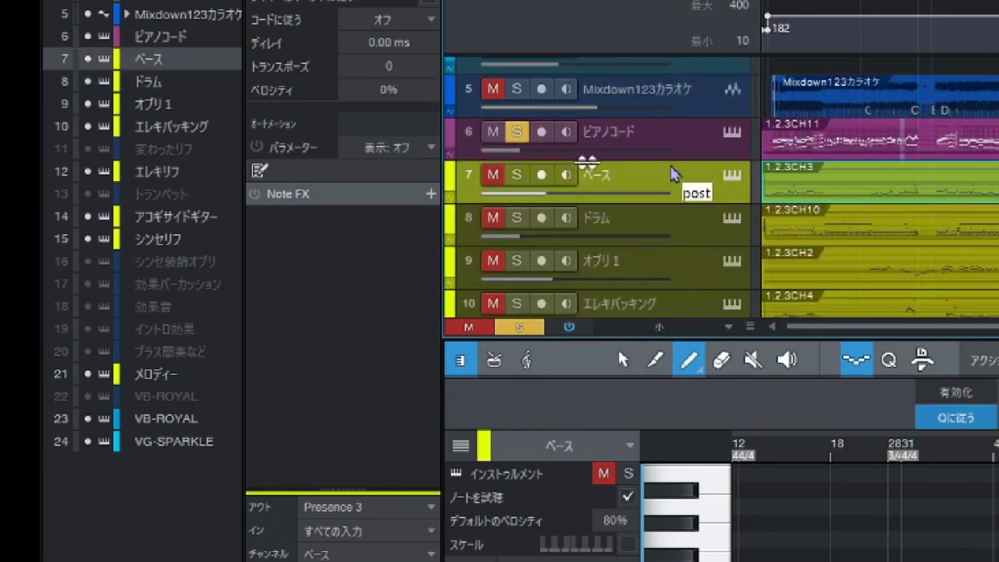
click(87, 59)
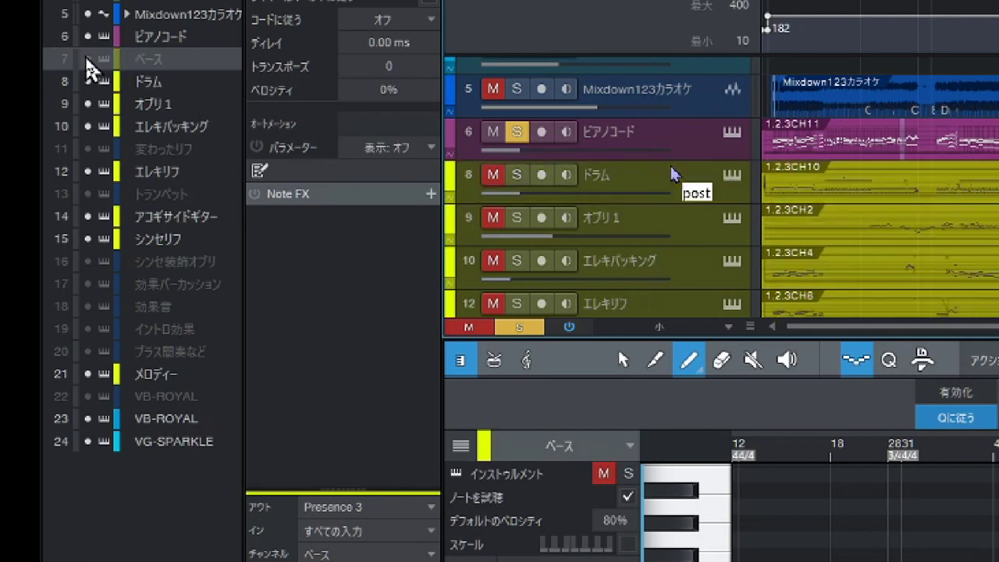
click(87, 125)
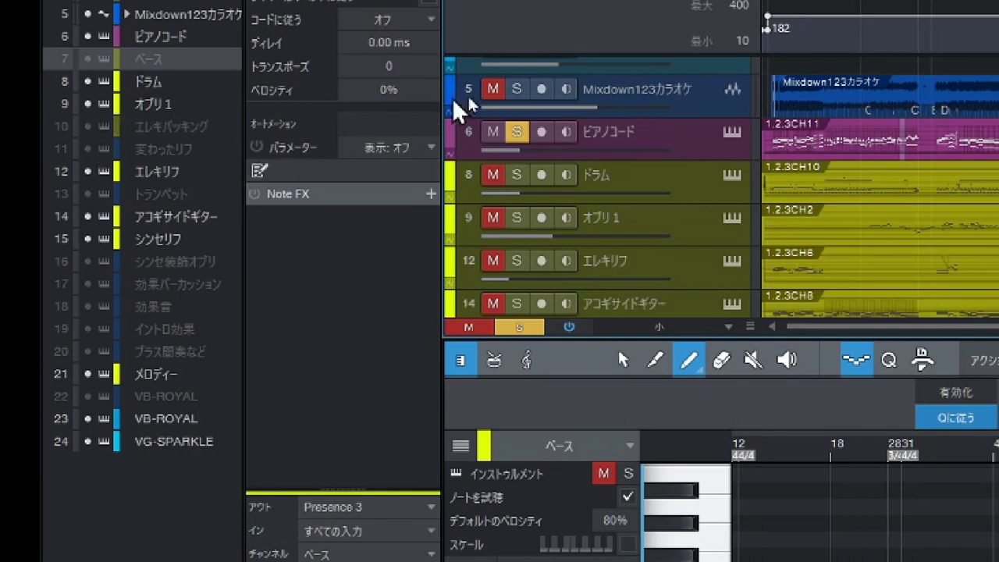
Step: Examine the remaining visible tracks from ドラム down to VG-SPARKLE across the whole song
scroll(660, 203, down, 1)
scroll(660, 203, down, 3)
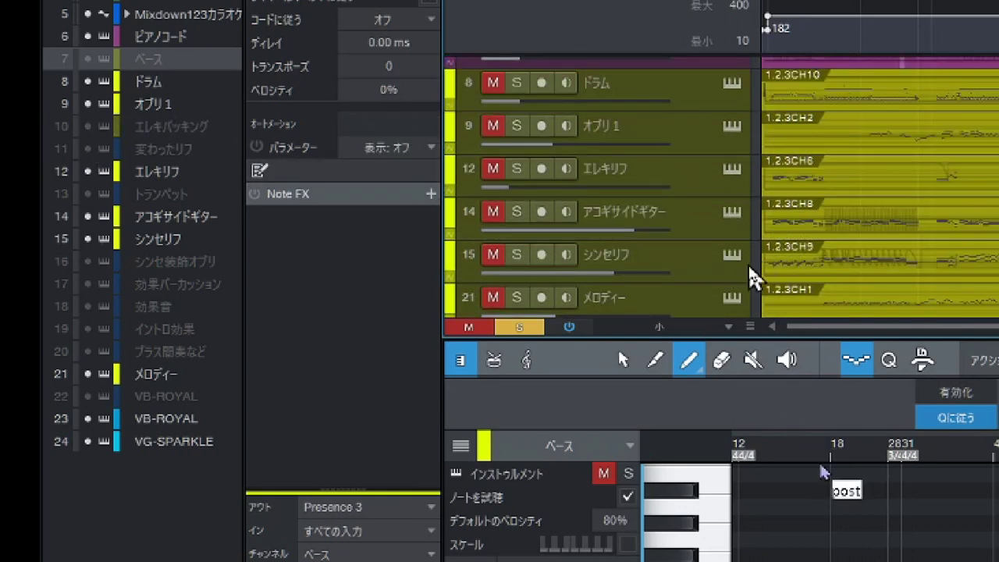
scroll(676, 276, down, 2)
scroll(676, 276, down, 1)
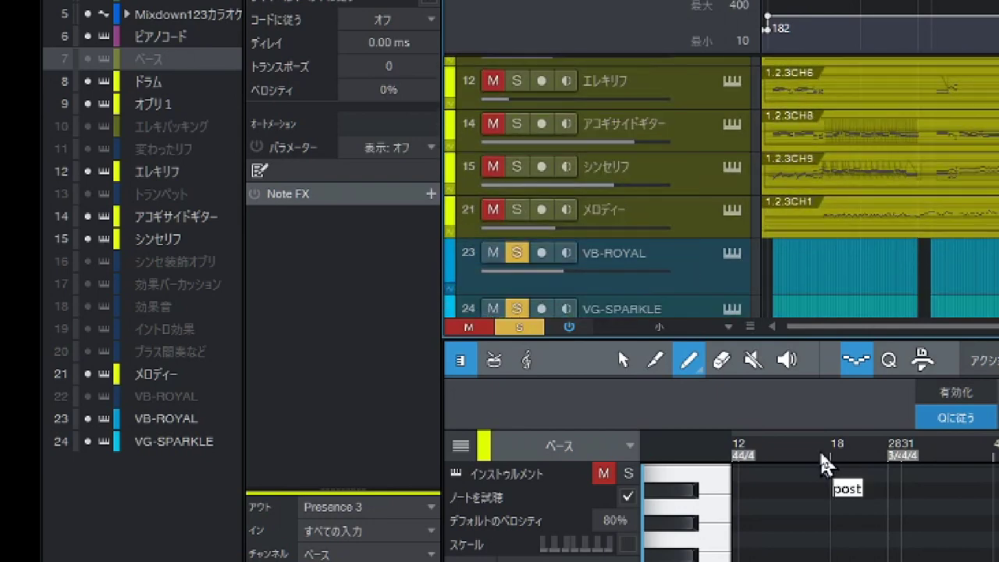
scroll(824, 458, up, 2)
scroll(824, 457, down, 3)
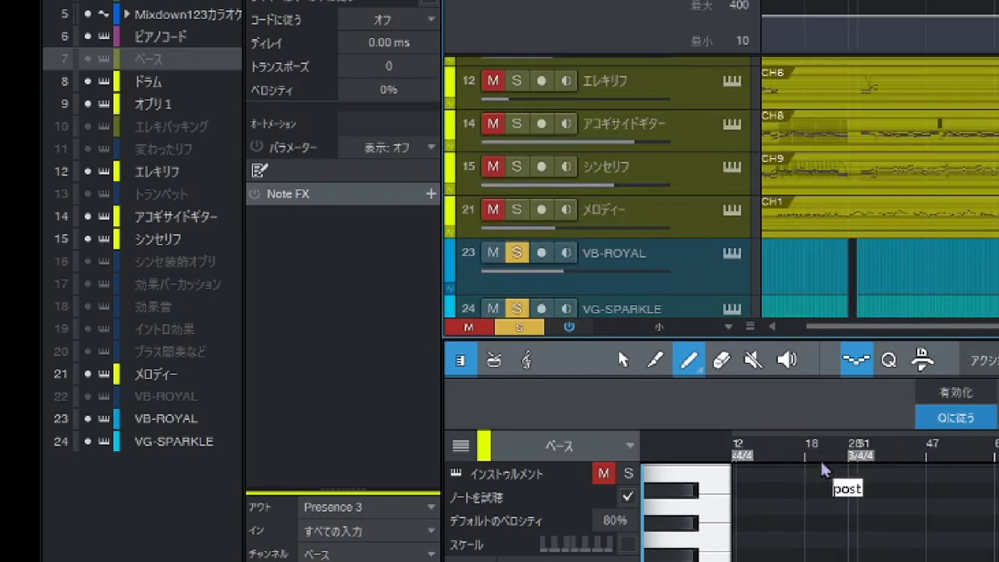
scroll(824, 468, down, 2)
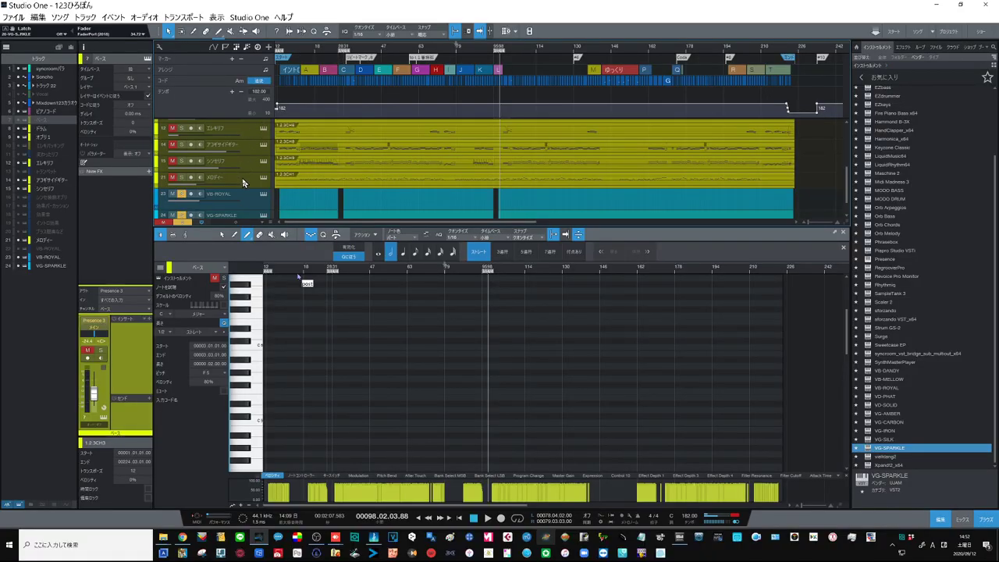
scroll(243, 183, down, 1)
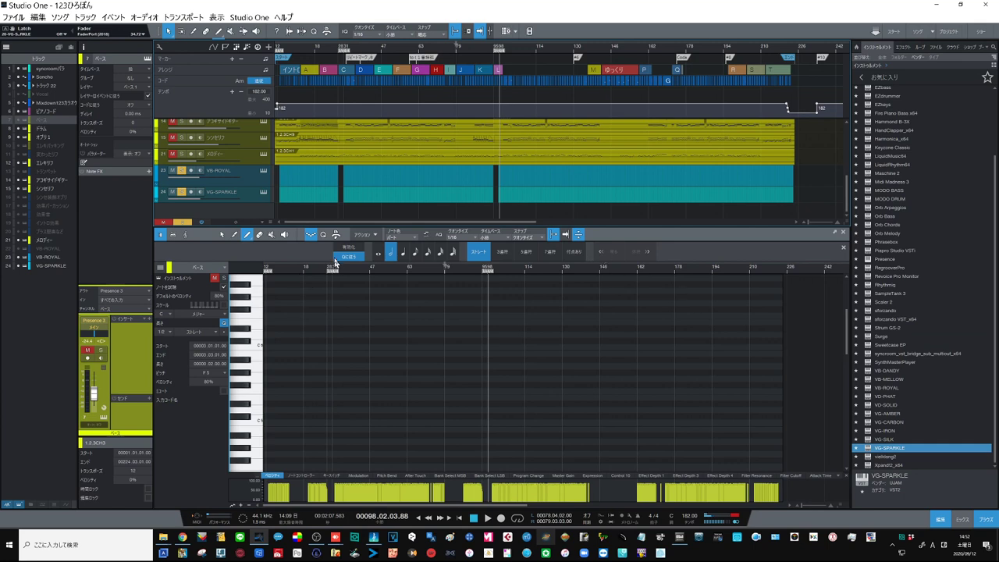
Step: Add the VD-PHAT drum instrument as a new track below VG-SPARKLE and reposition its plug-in window so it is fully visible
click(886, 405)
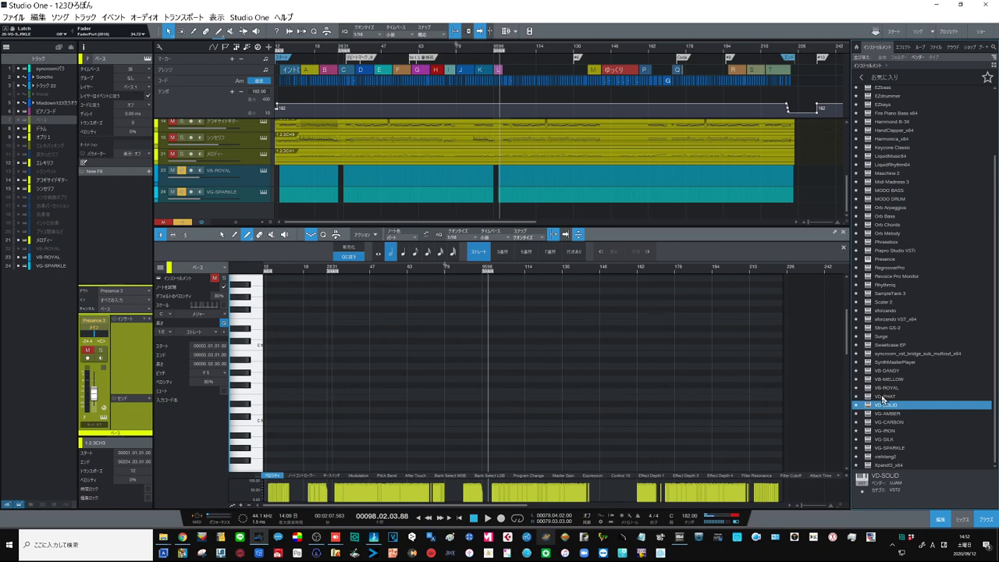
drag(883, 397, 257, 213)
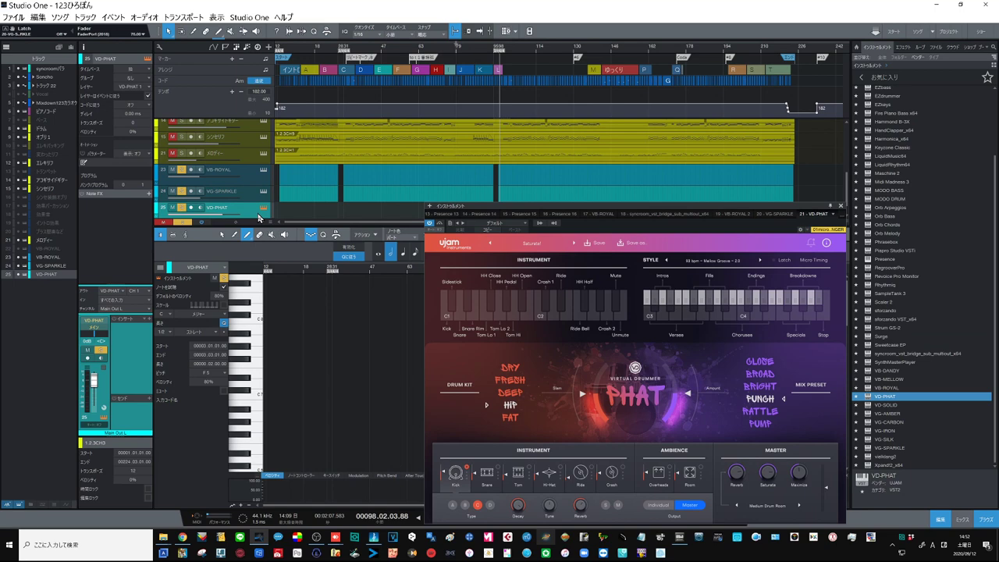
drag(610, 209, 523, 114)
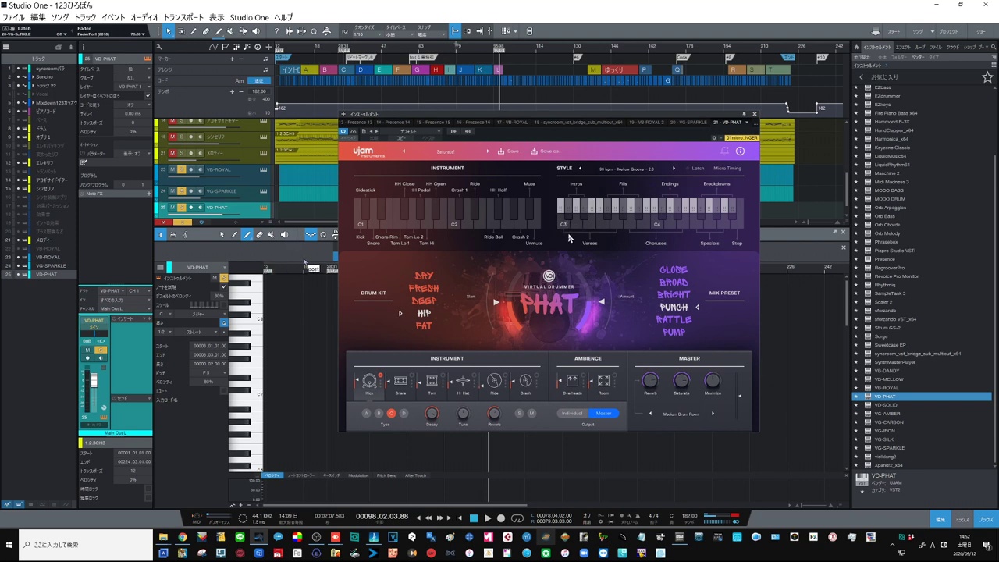
Step: Turn on Latch in VD-PHAT, switch to the next drum style and audition its verse phrases
click(697, 170)
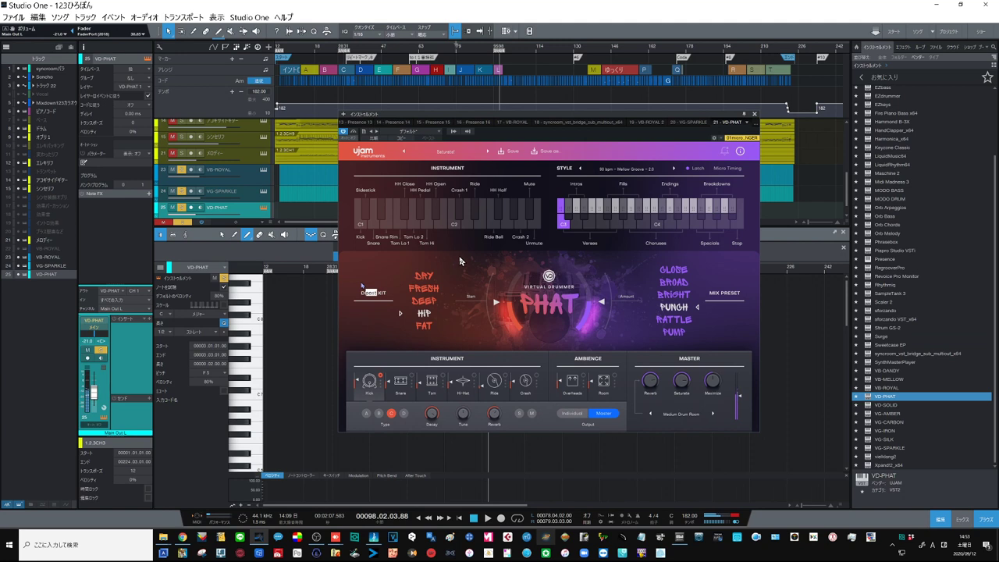
click(673, 168)
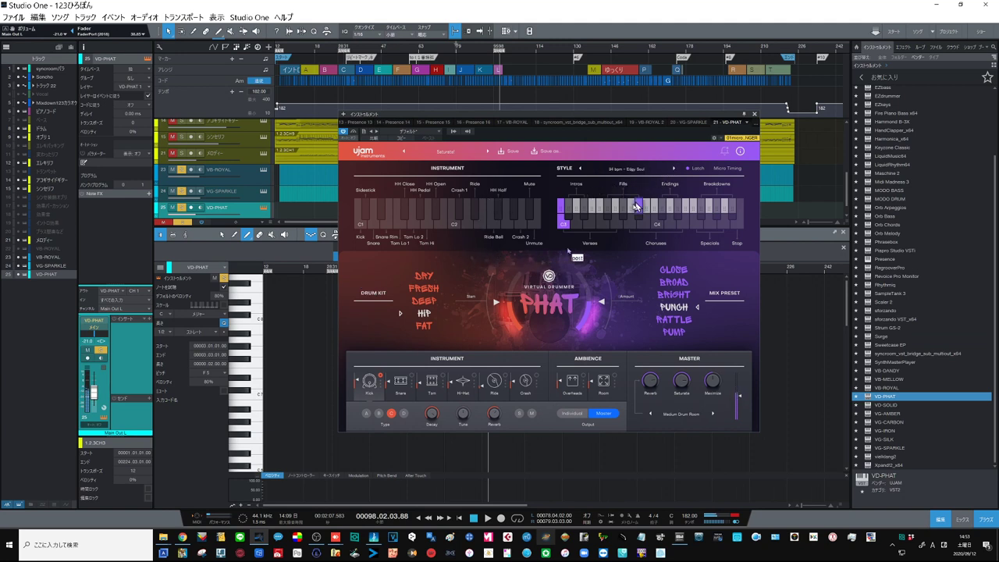
click(606, 226)
click(616, 226)
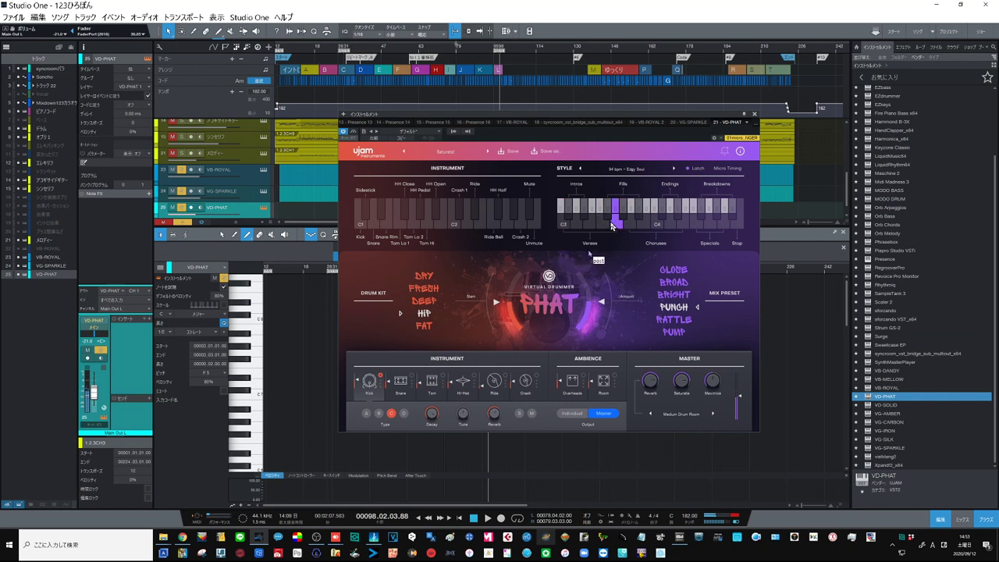
Step: Browse the VD-PHAT styles and choose 140 bpm – Uptempo Roots
click(675, 170)
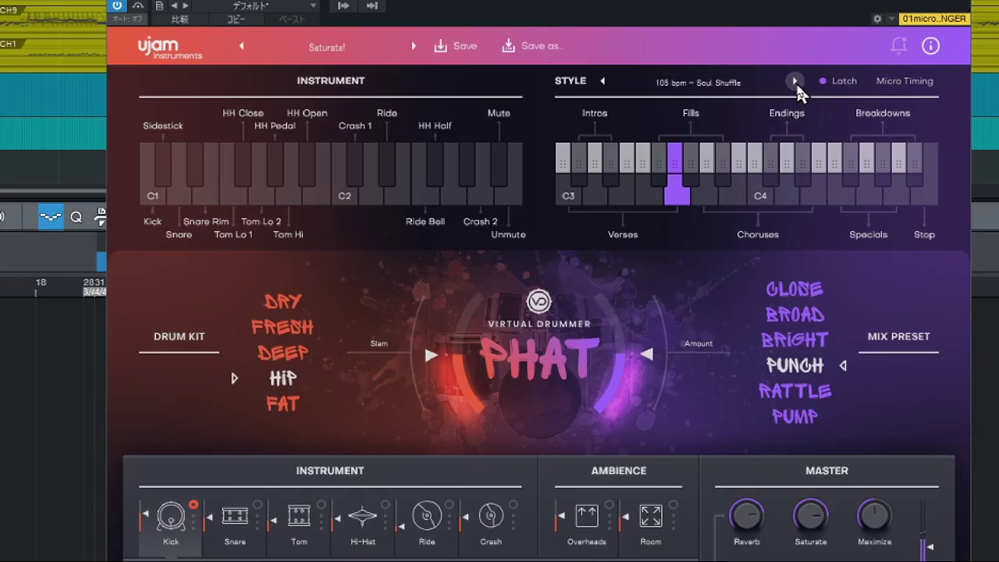
click(796, 82)
click(795, 82)
click(795, 82)
click(602, 81)
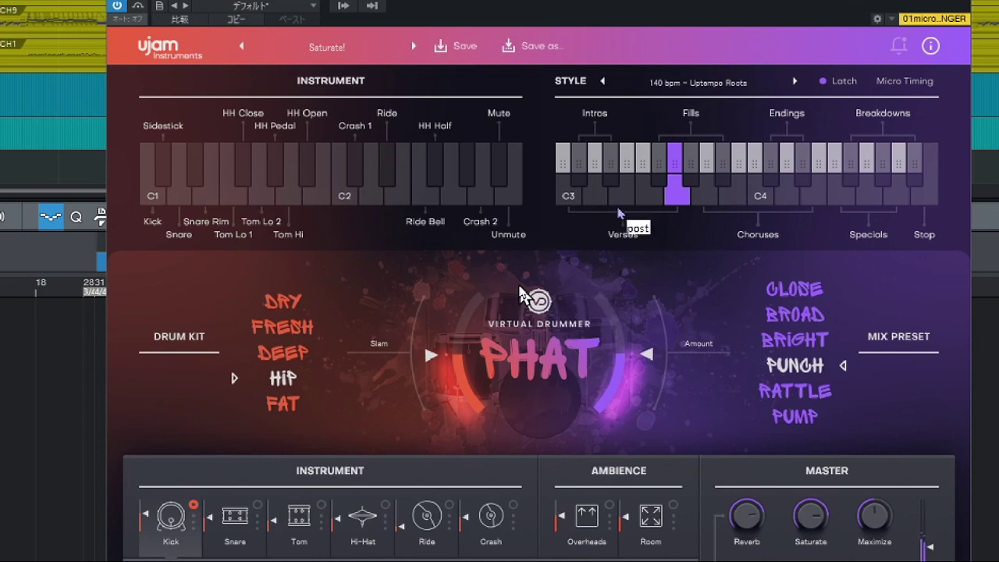
Step: Audition the Uptempo Roots verse phrases one by one on the white keys from C3 up to G3
click(569, 195)
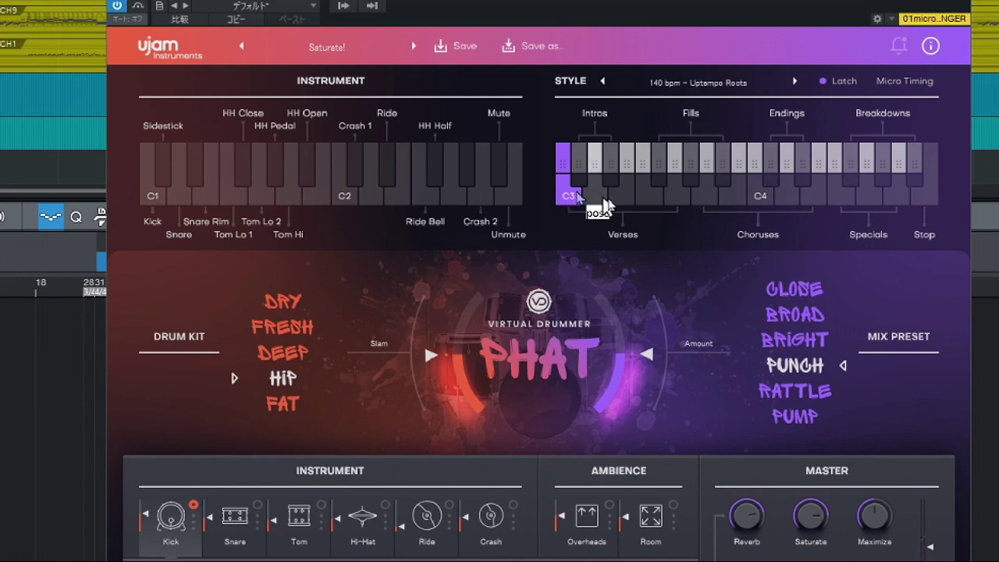
click(591, 196)
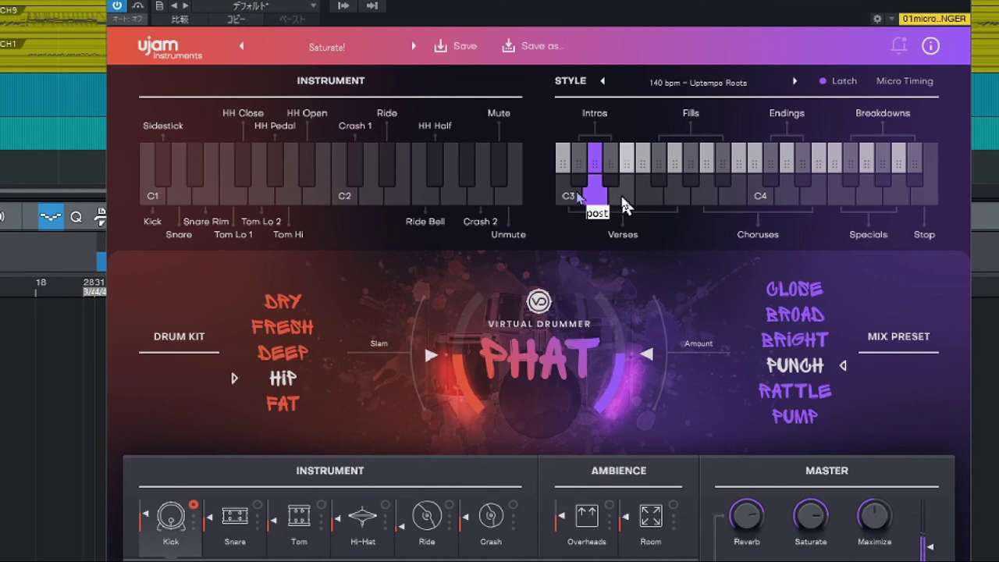
click(623, 201)
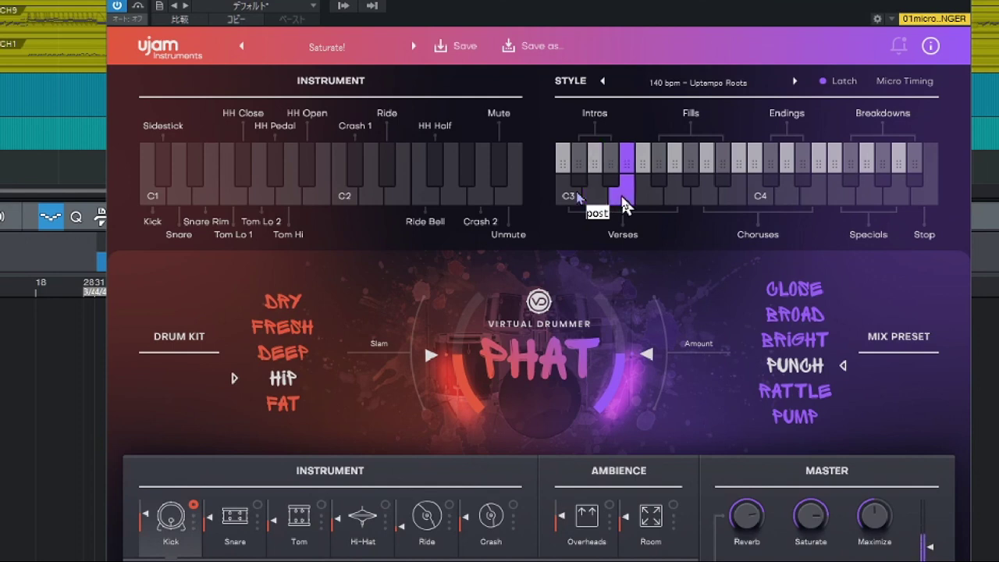
click(651, 204)
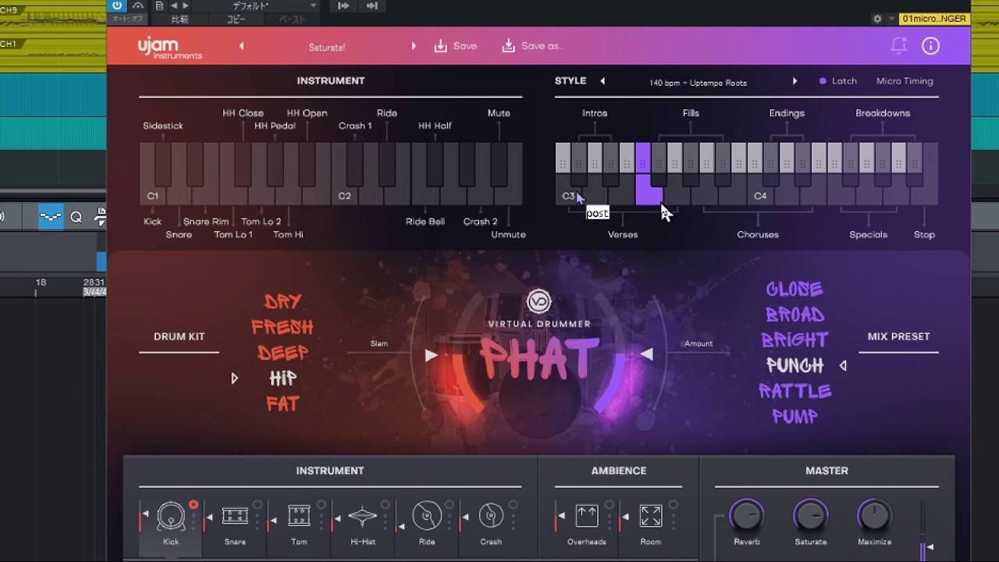
click(669, 202)
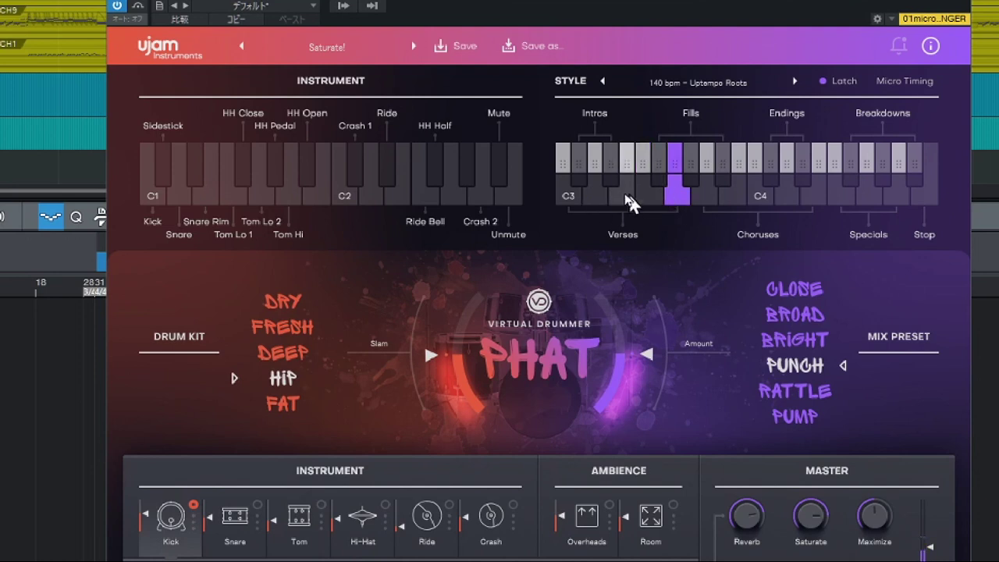
Step: Compare the first four verse phrases again, return to the C3 phrase, and turn off Latch
click(562, 200)
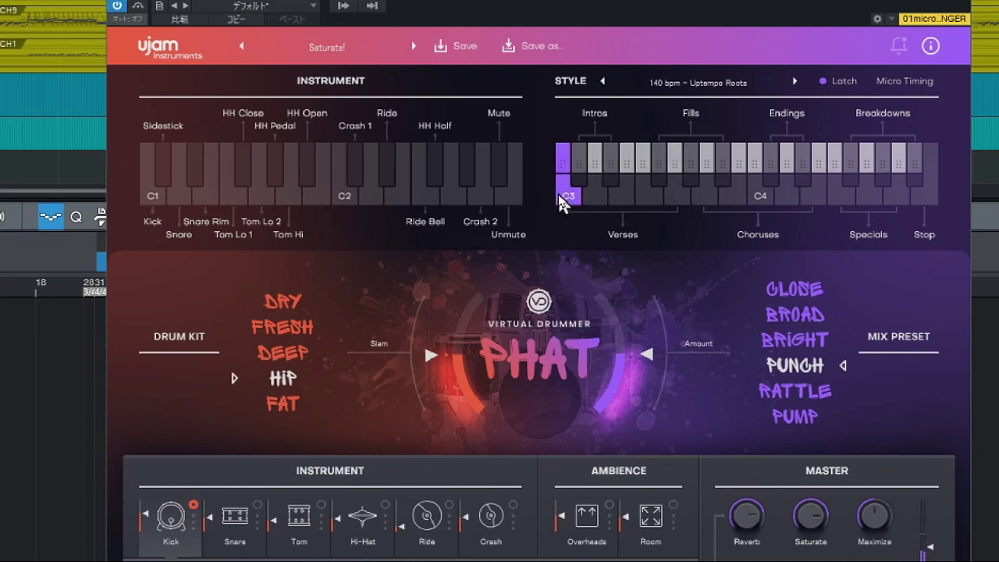
click(601, 202)
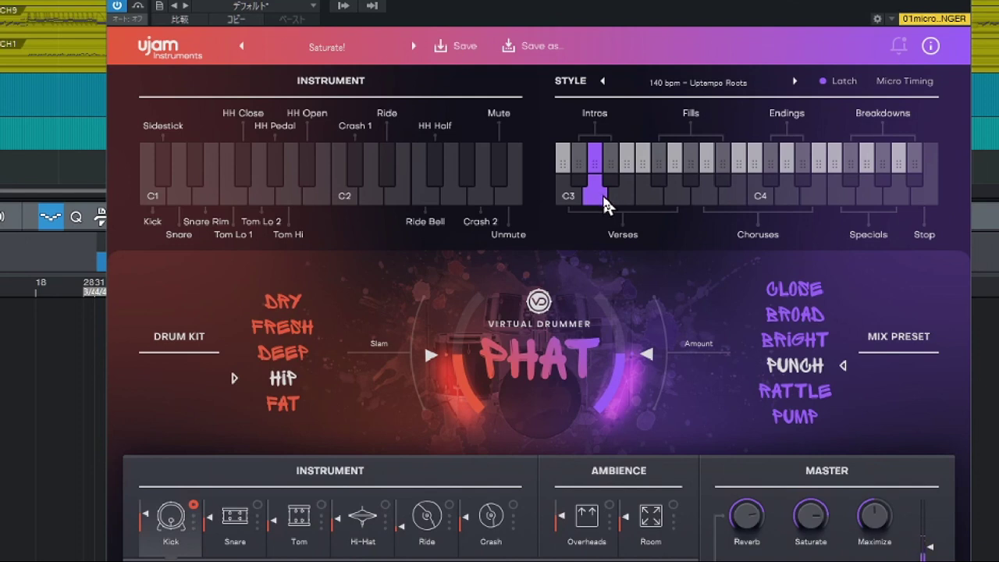
click(627, 203)
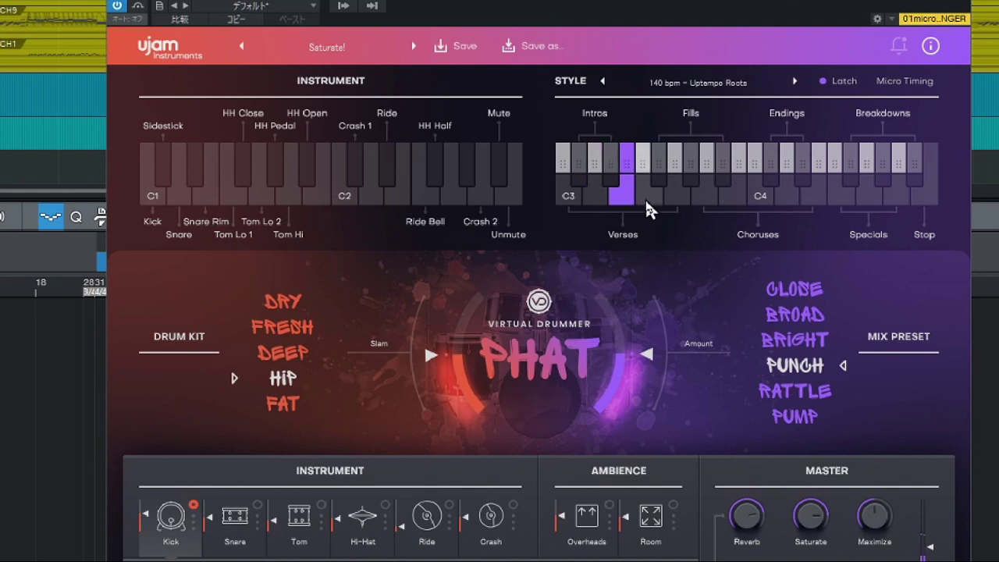
click(646, 202)
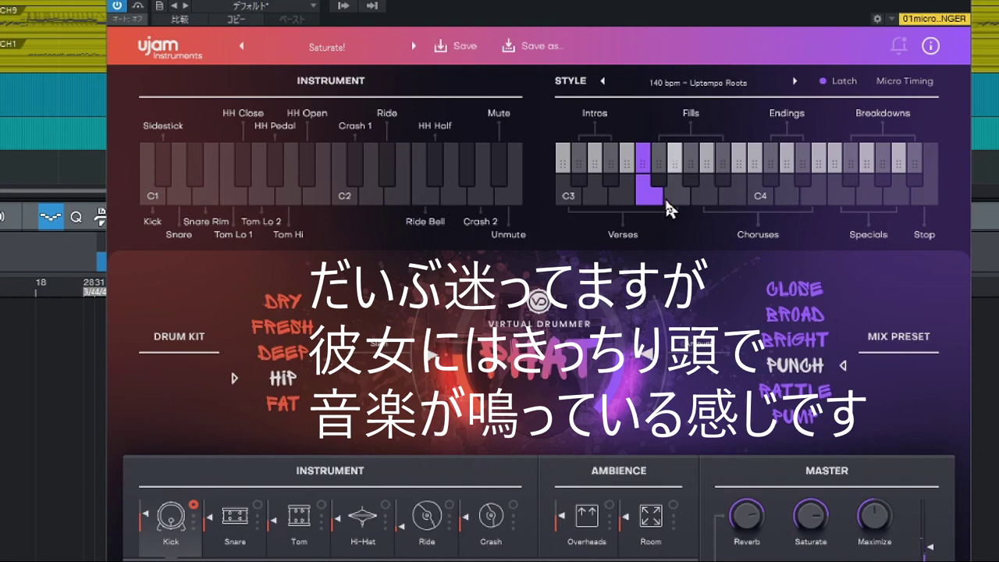
click(591, 197)
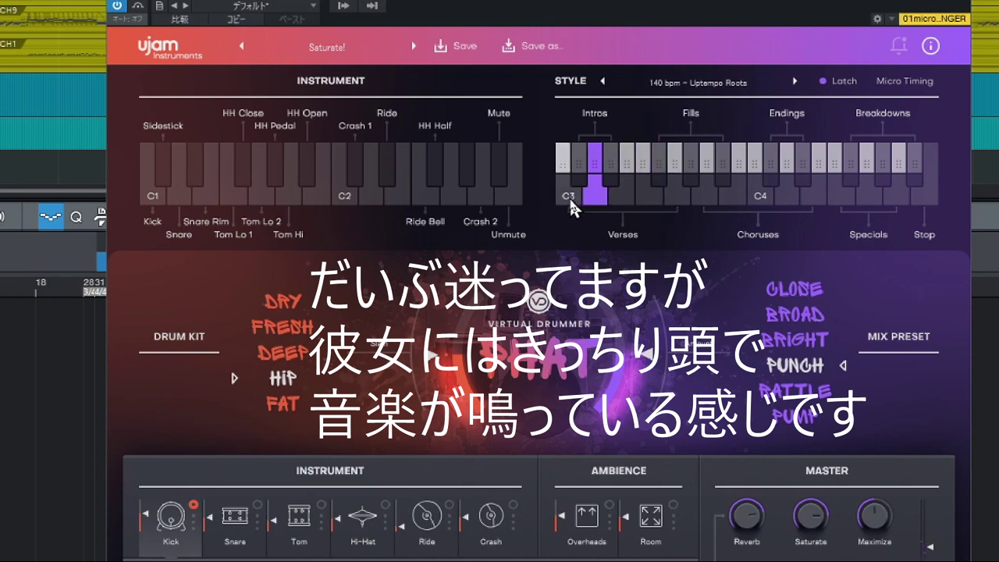
click(571, 199)
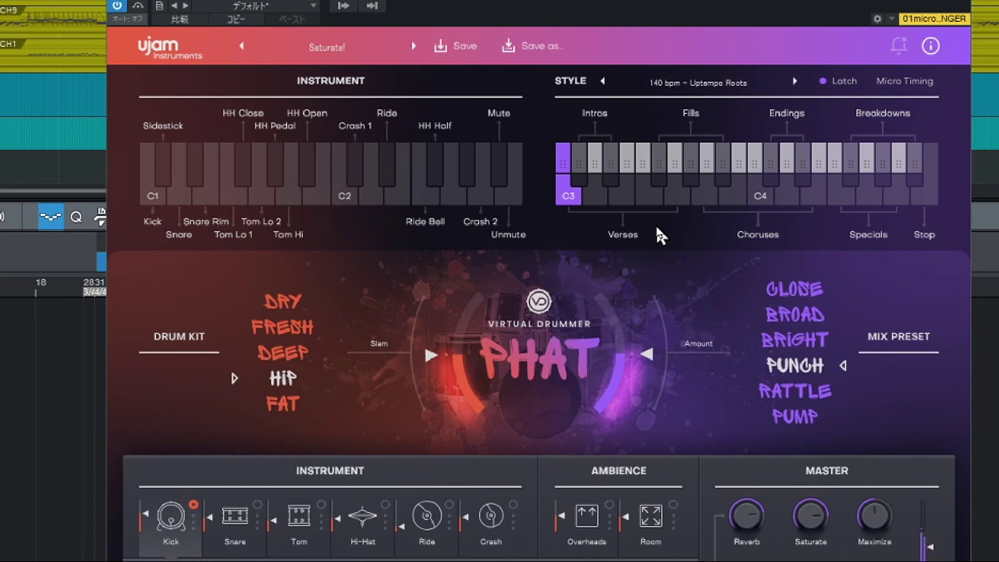
click(846, 86)
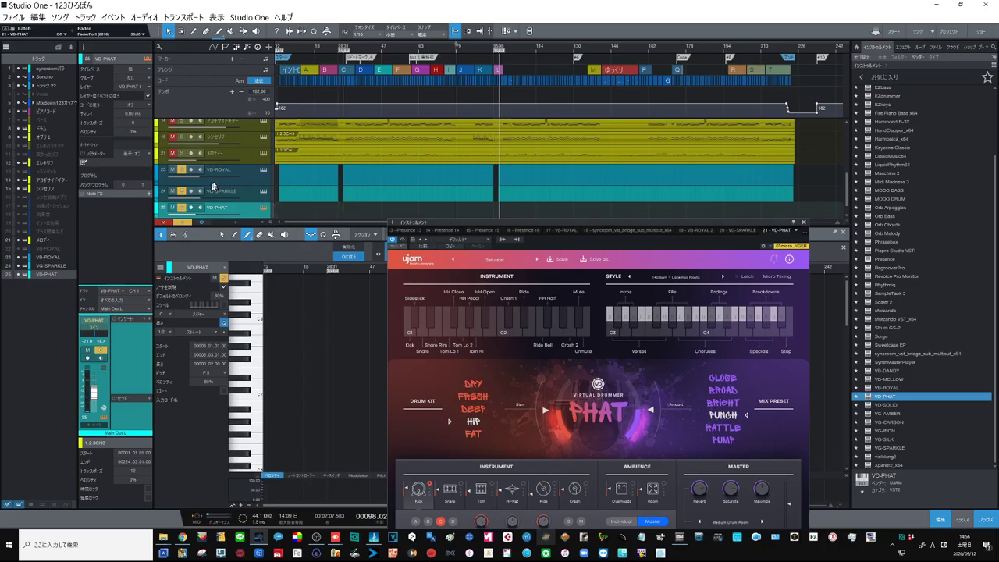
Step: Preview the C3 verse phrase without Latch and zoom the arrangement in on the イントロ section's opening bars
scroll(223, 185, down, 2)
click(615, 333)
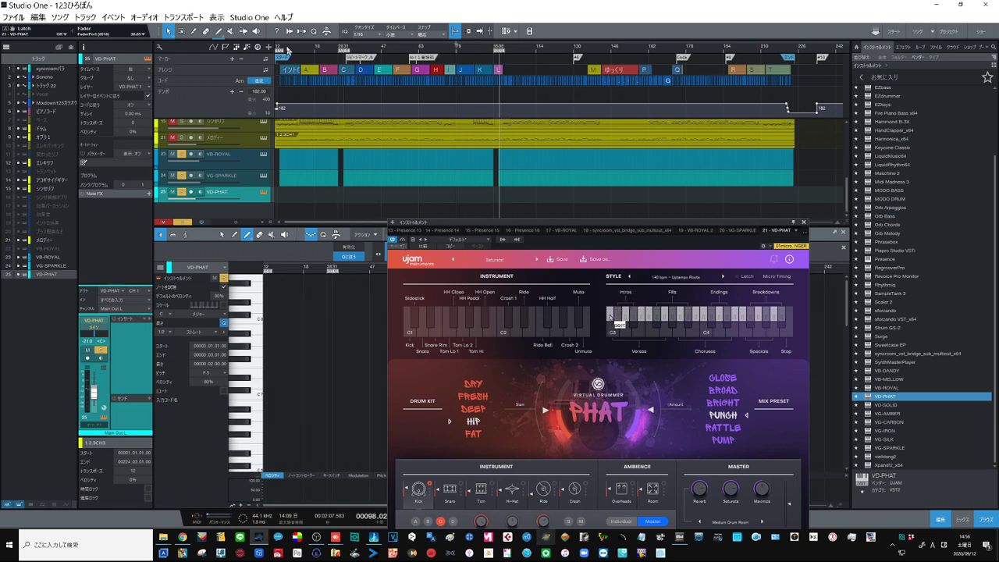
drag(288, 50, 414, 83)
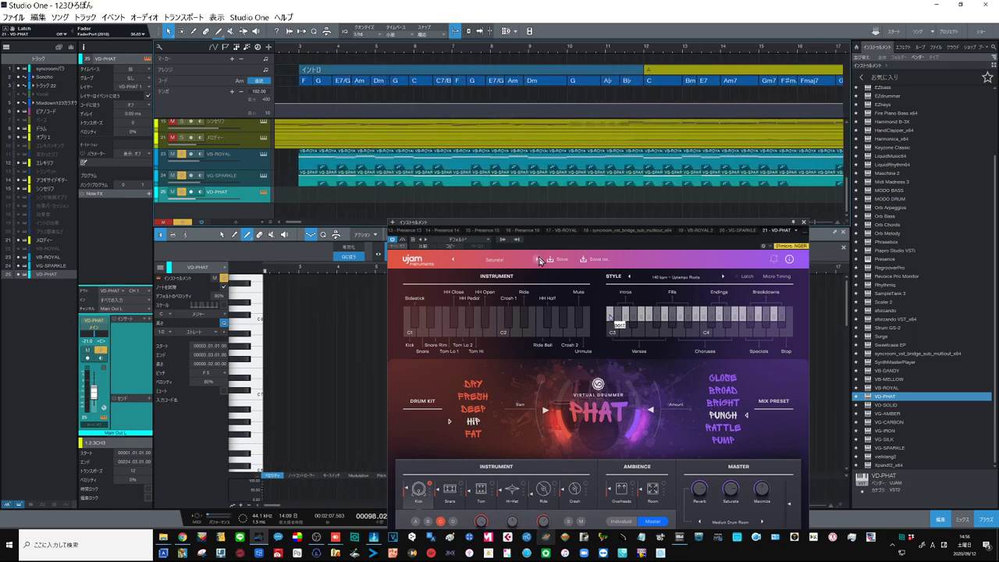
Step: Place the C3 verse phrase on the VD-PHAT track at bar 3 and duplicate it four times in a row
click(611, 320)
drag(433, 245, 317, 201)
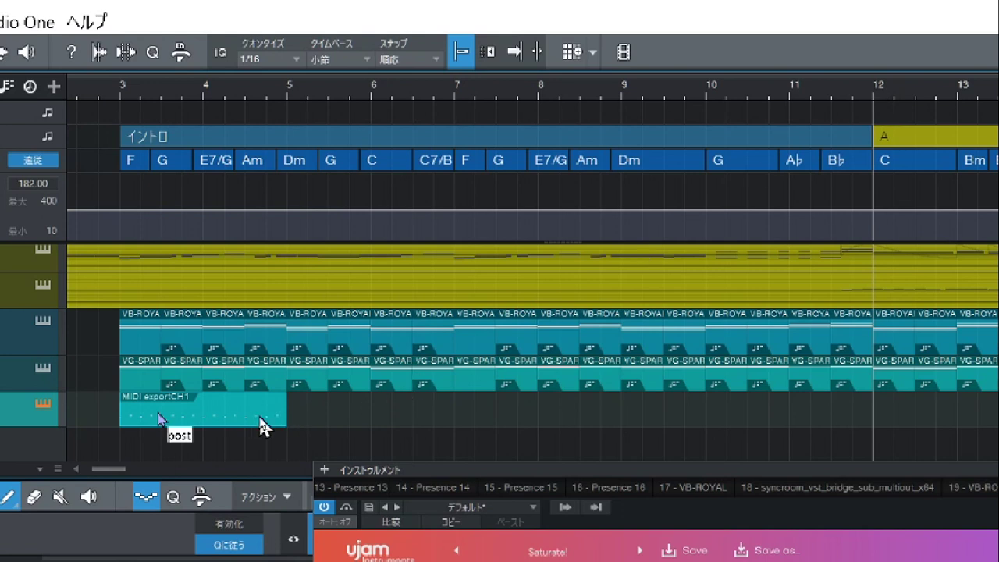
key(d)
key(d)
key(d)
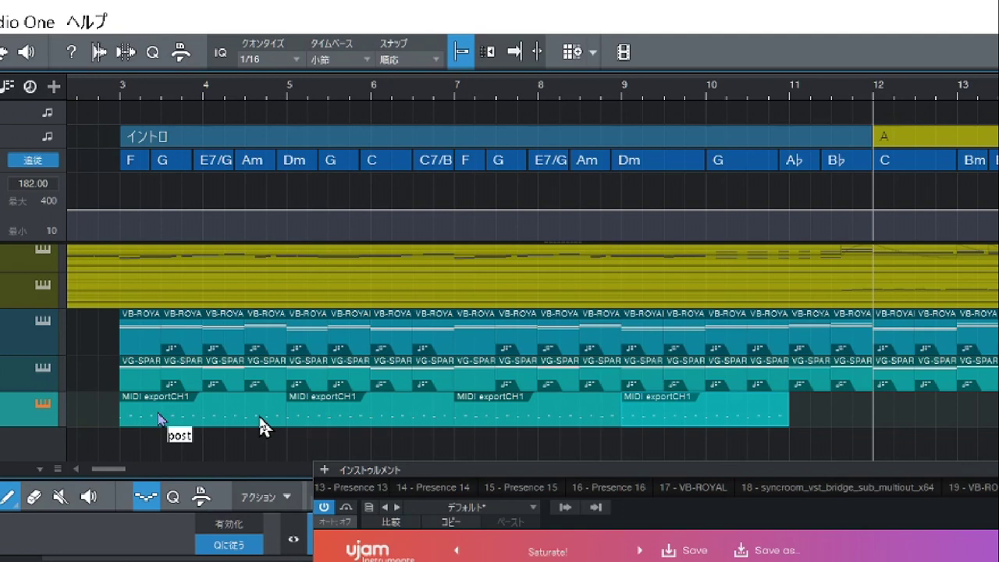
key(d)
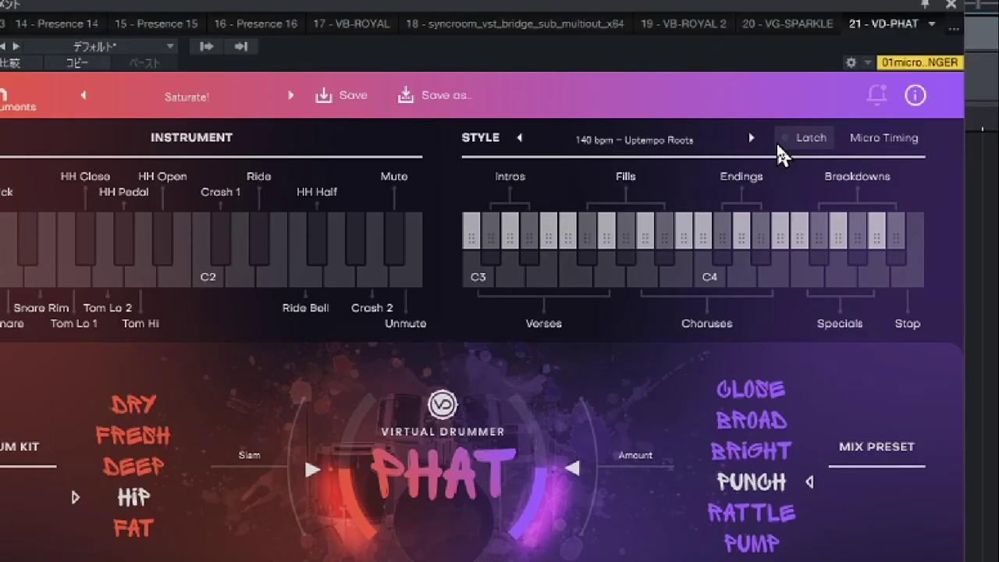
Step: Turn on Latch, start the C3 verse phrase, and audition the fill phrases over it
click(780, 143)
click(485, 281)
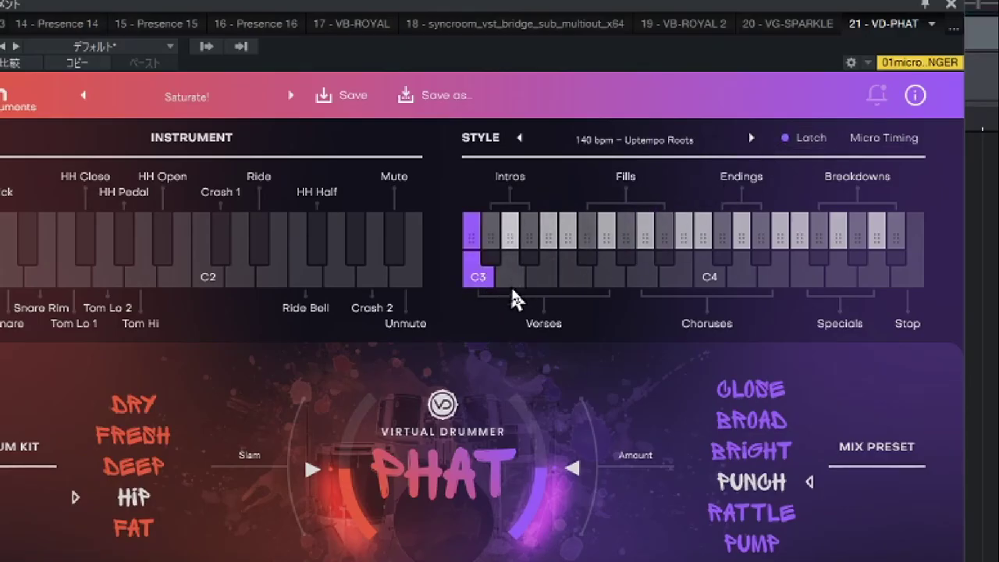
click(612, 238)
click(620, 230)
click(601, 236)
click(629, 231)
click(665, 237)
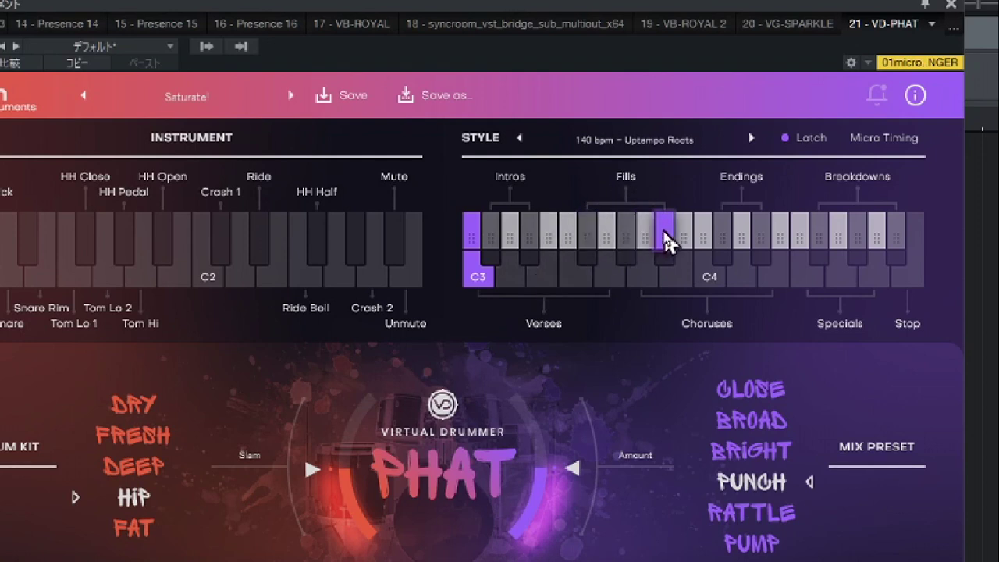
click(639, 238)
click(611, 244)
click(593, 245)
Step: Compare the fill phrases on the black keys F#3, G#3 and A#3, returning to G#3
click(590, 262)
click(587, 262)
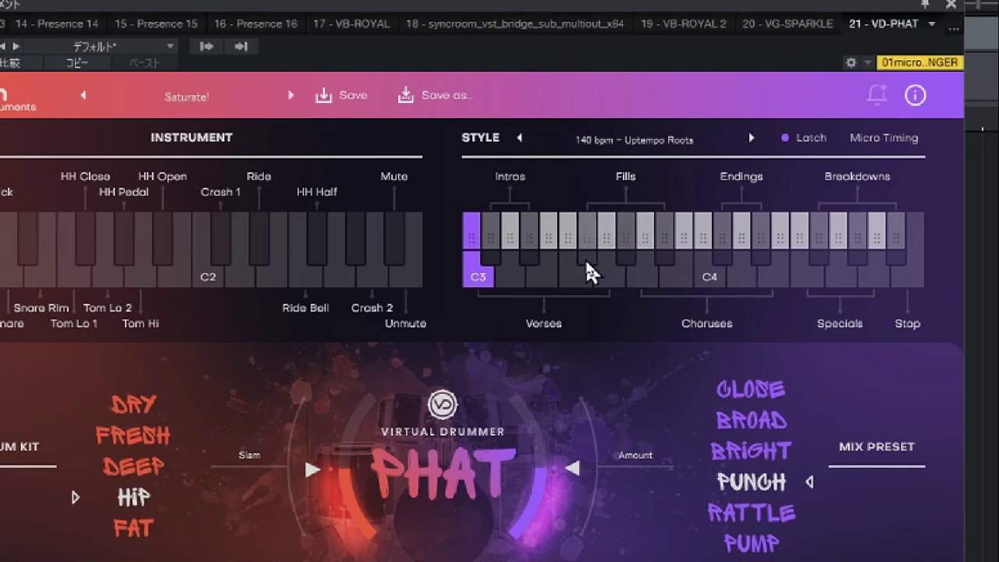
click(589, 266)
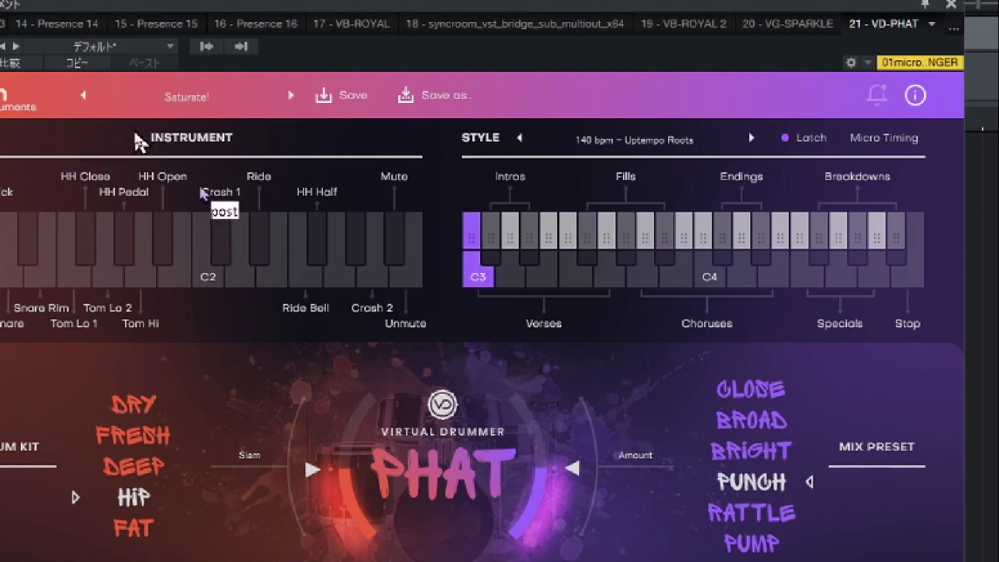
click(589, 265)
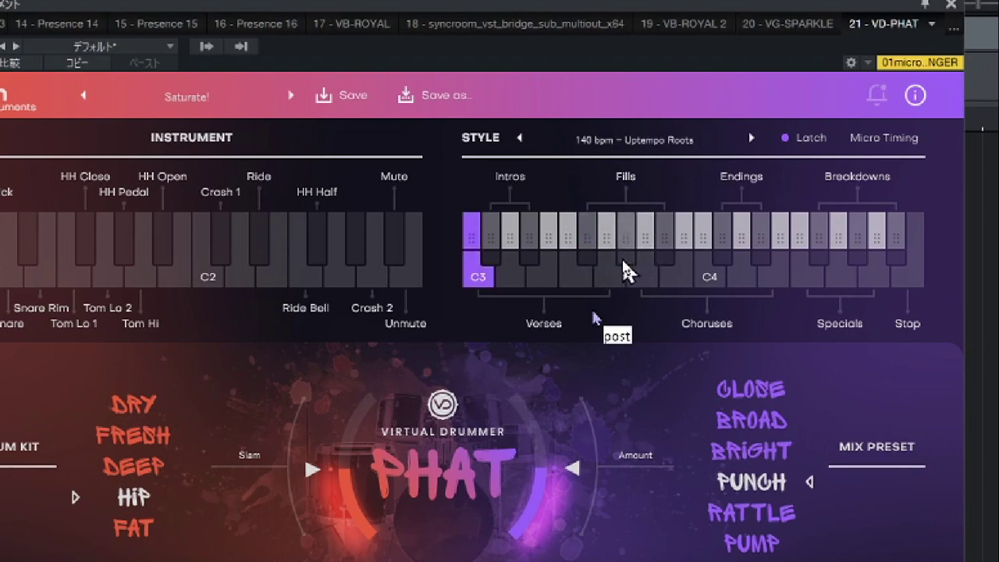
click(623, 260)
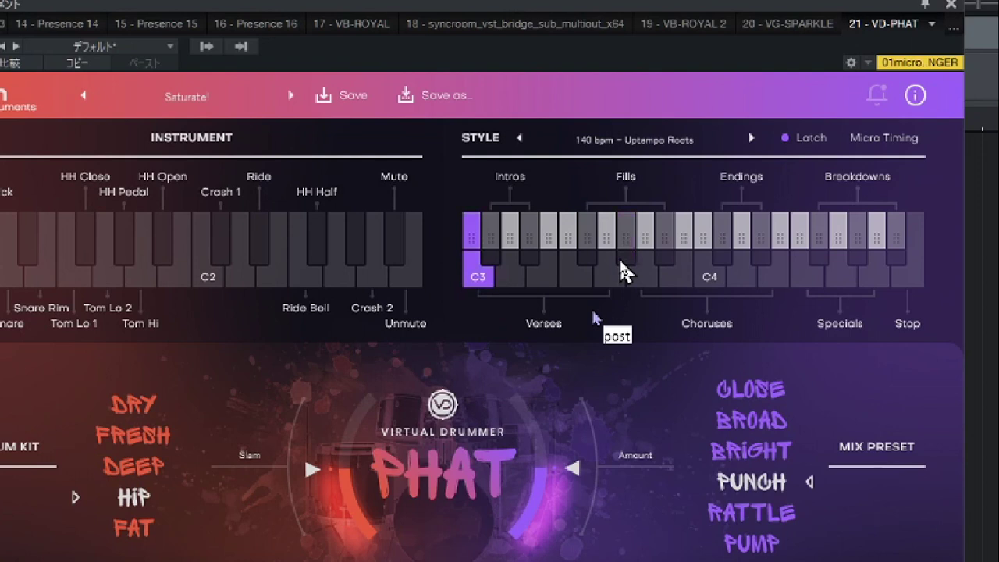
click(665, 256)
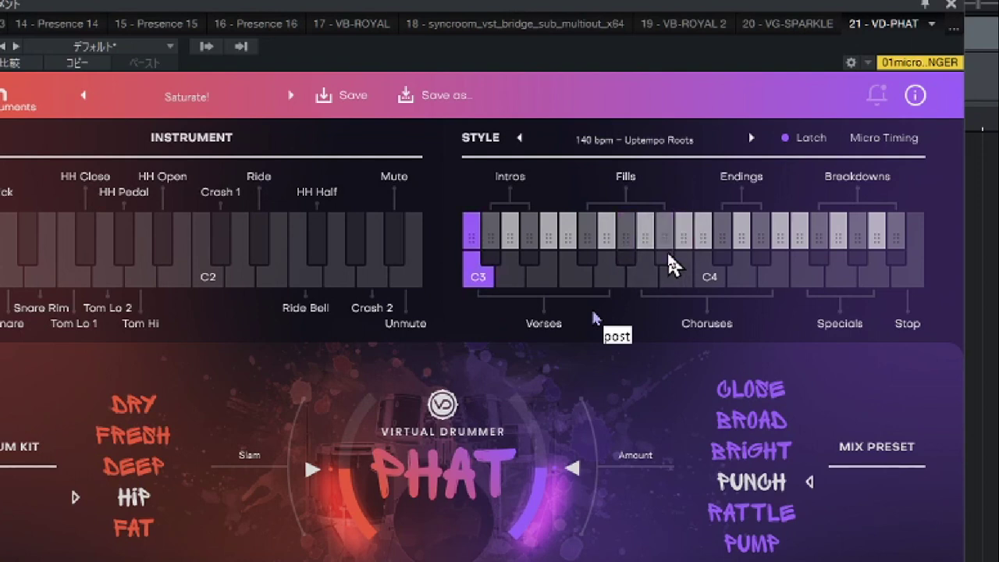
click(668, 256)
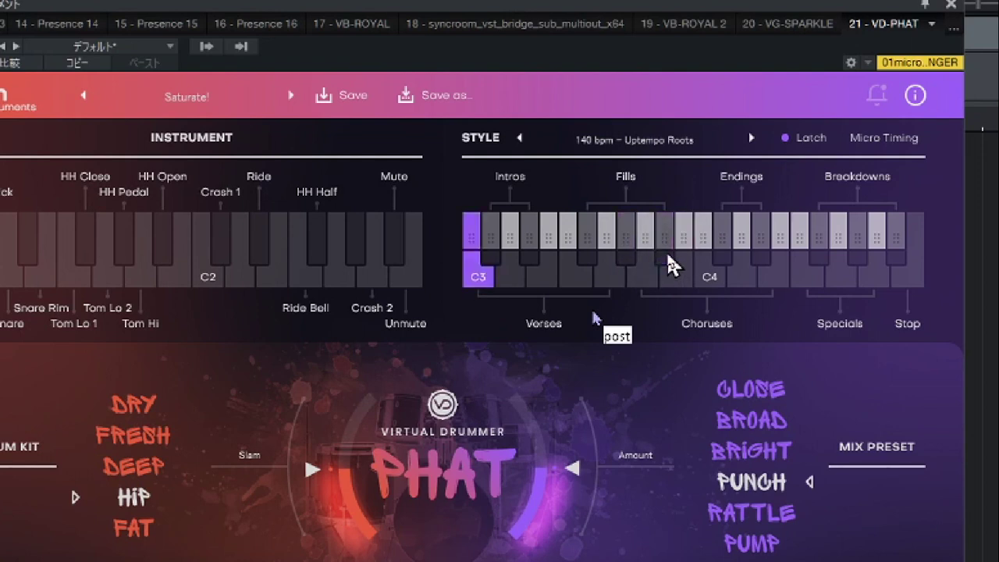
click(628, 265)
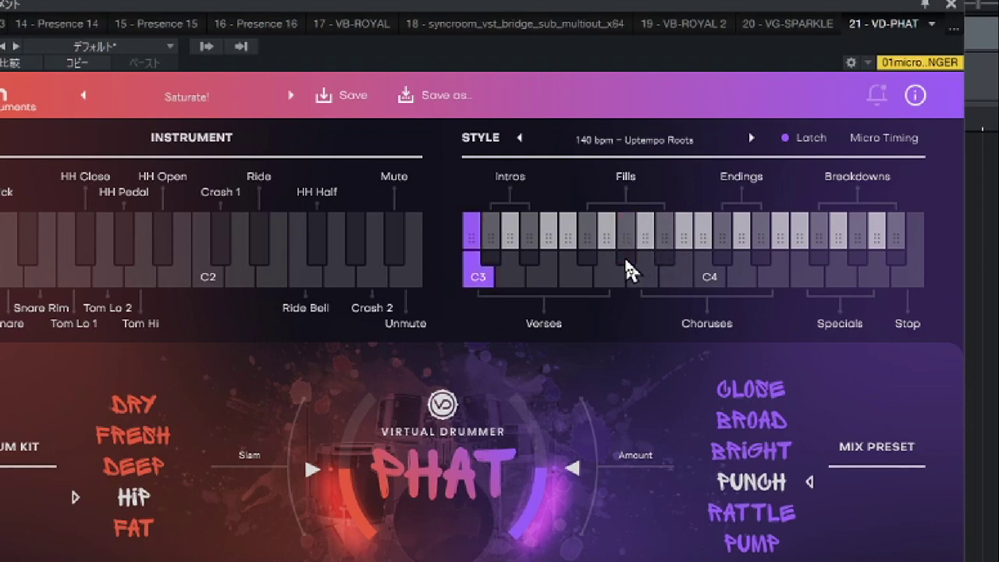
Step: Turn off Latch, place the G#3 fill phrase on the VD-PHAT track at bar 13, and close the instrument window
click(798, 141)
click(624, 246)
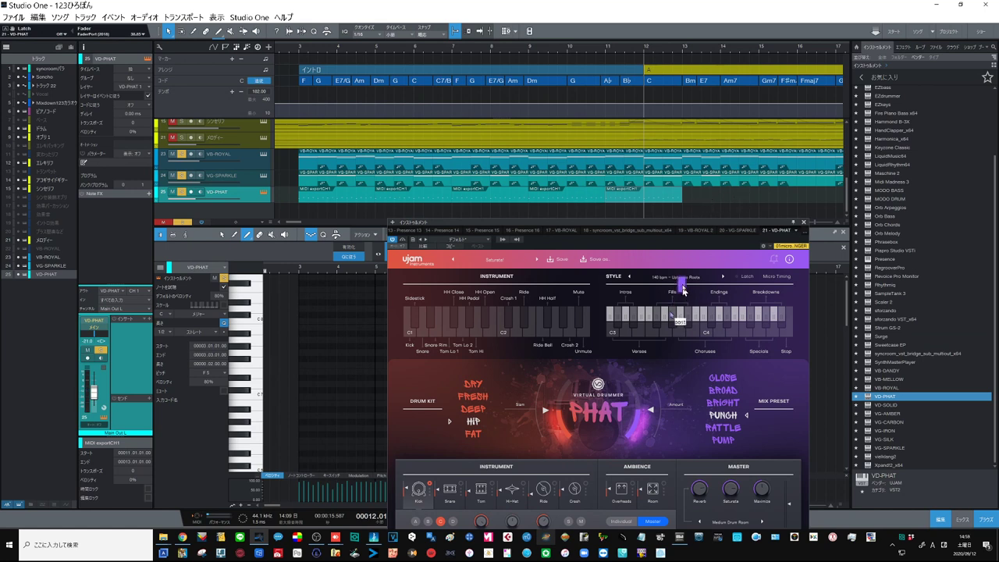
drag(690, 221, 699, 200)
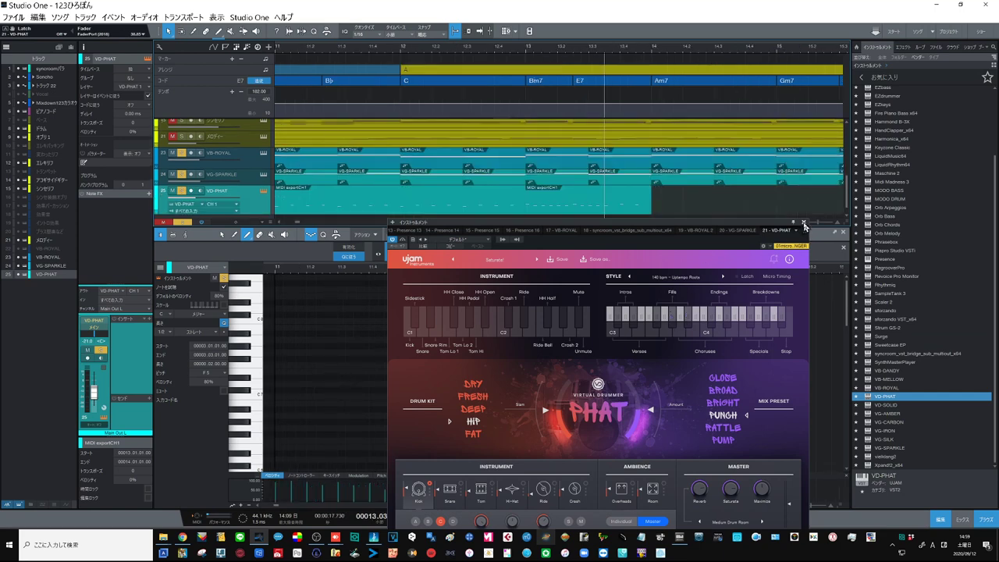
click(803, 222)
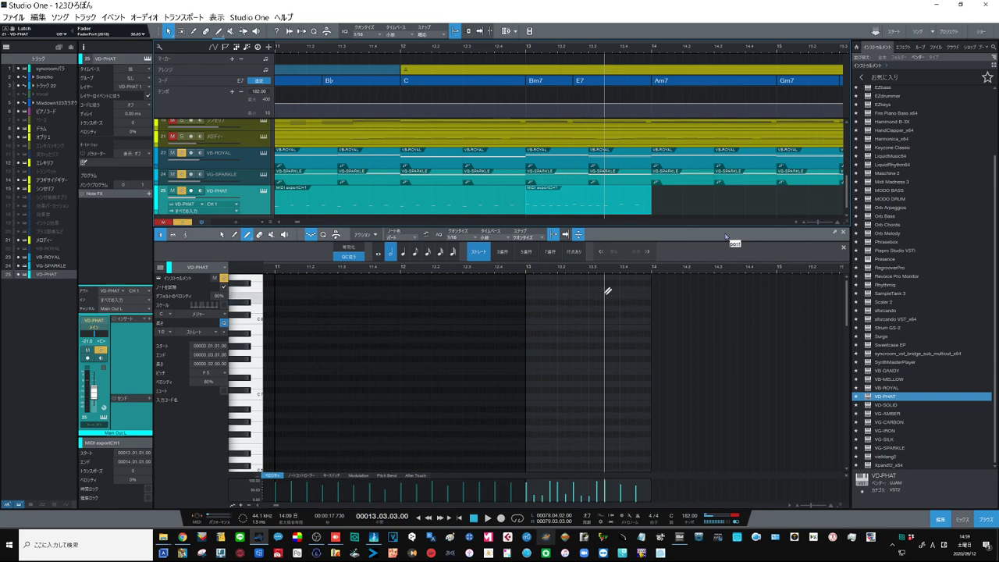
Step: Erase the VD-PHAT verse event starting at bar 11 and move the fill event from bar 13 into its place
drag(845, 320, 850, 359)
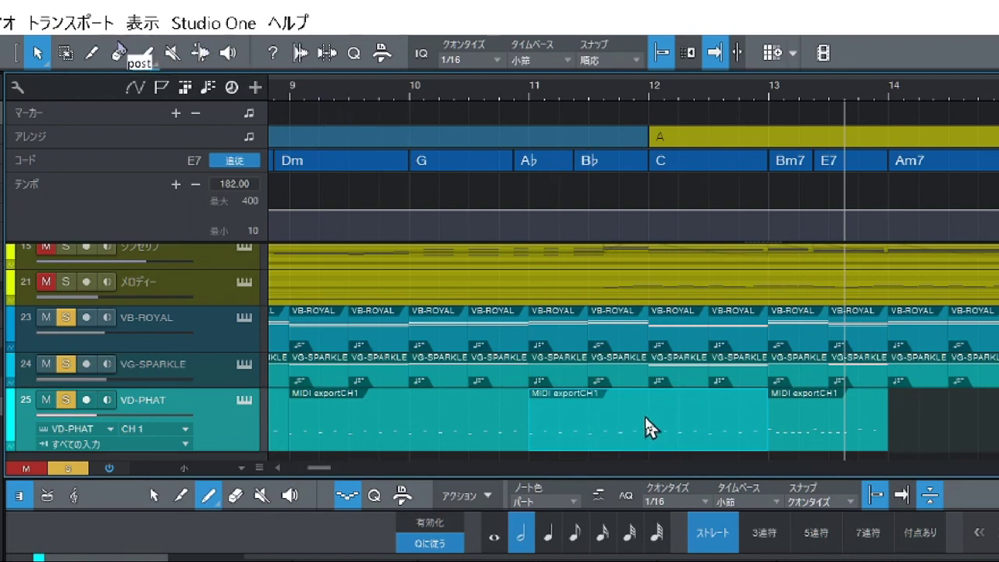
click(118, 55)
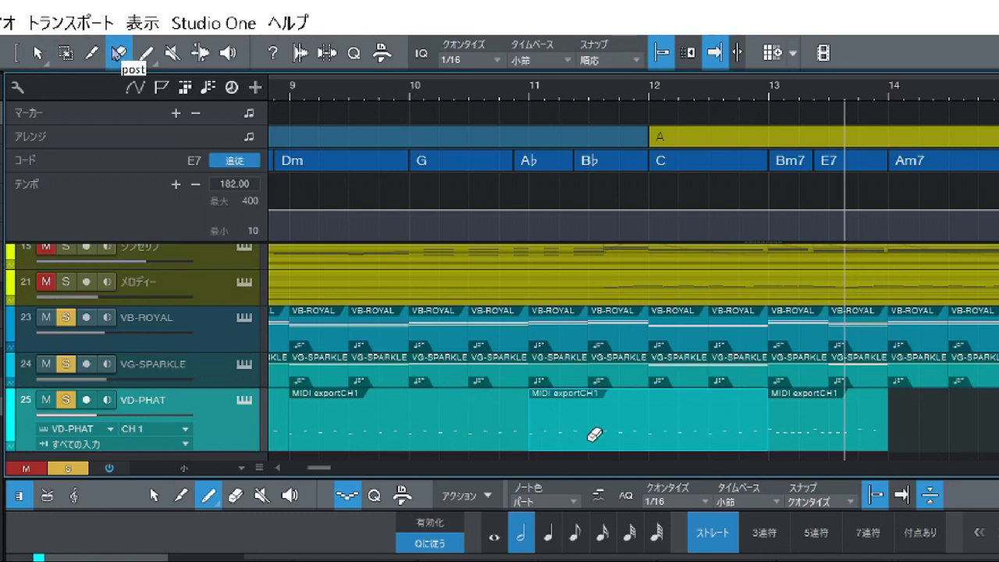
click(597, 430)
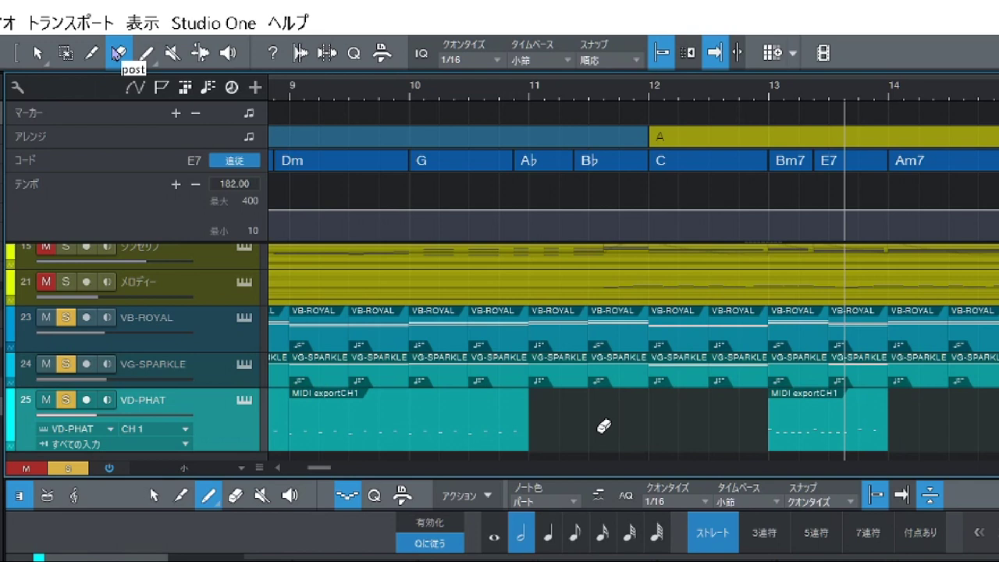
click(44, 56)
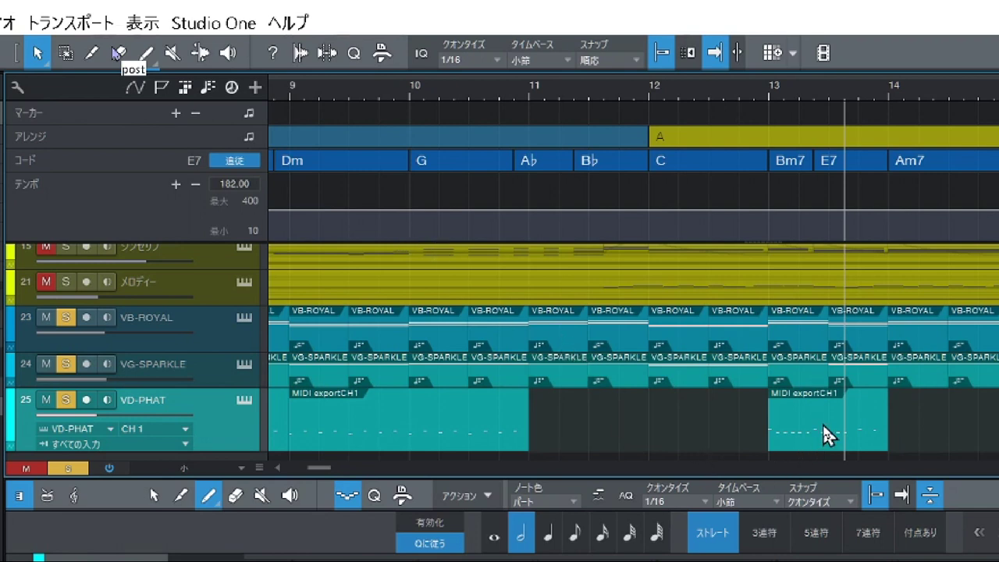
drag(816, 430, 577, 442)
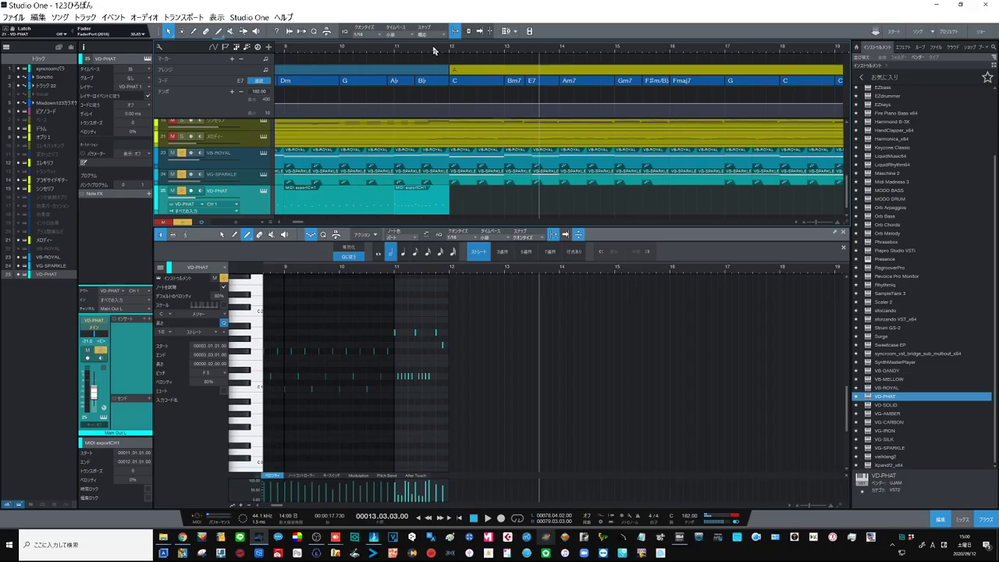
Step: Reopen the VD-PHAT instrument and place the C3 verse phrase on its track at bar 12, where section A starts
drag(613, 90, 617, 51)
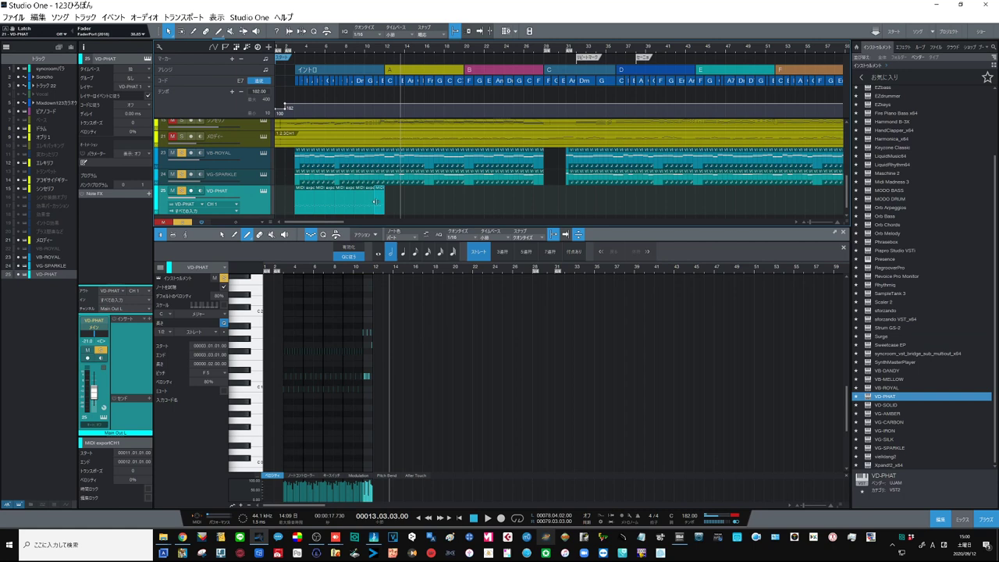
key(Left)
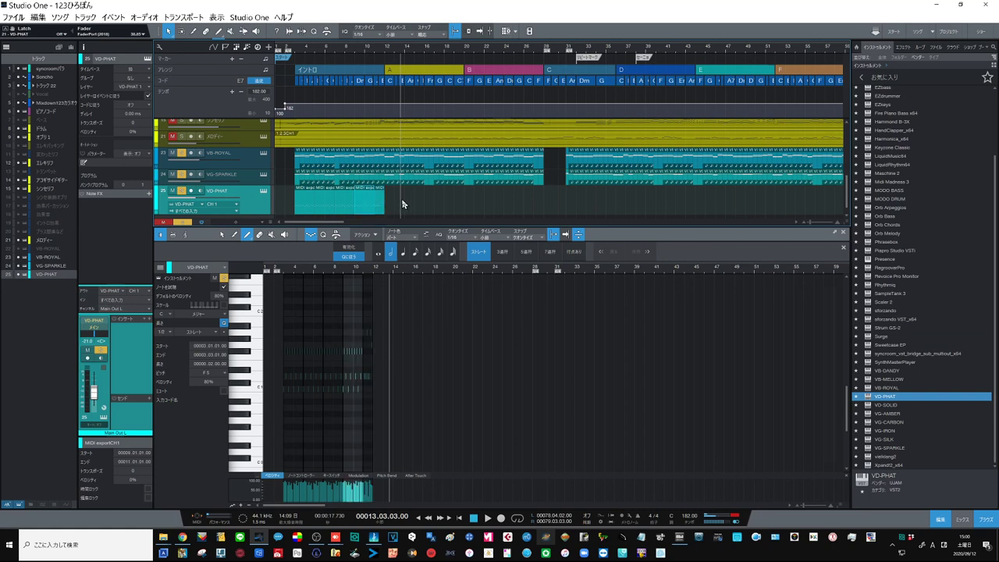
click(263, 192)
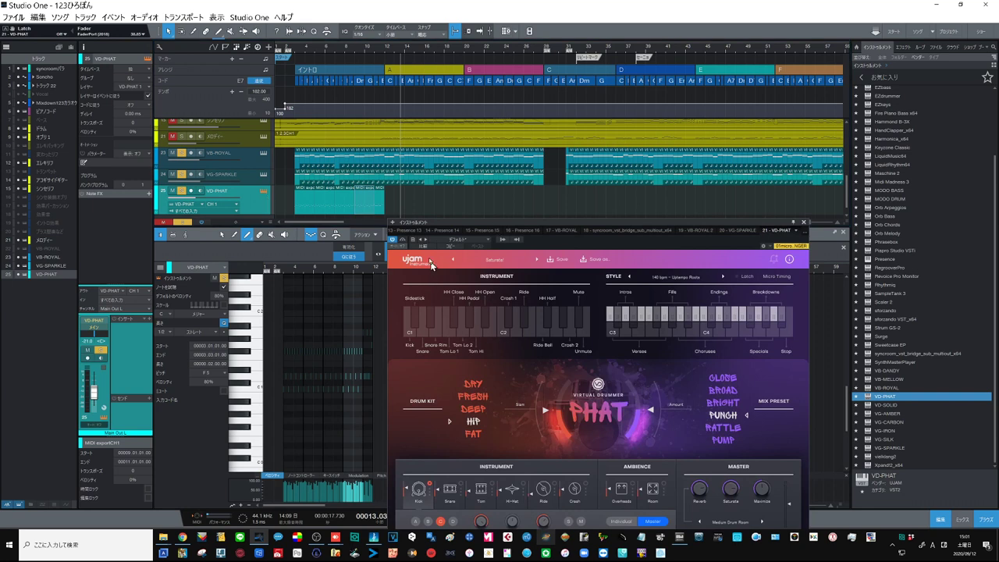
click(611, 337)
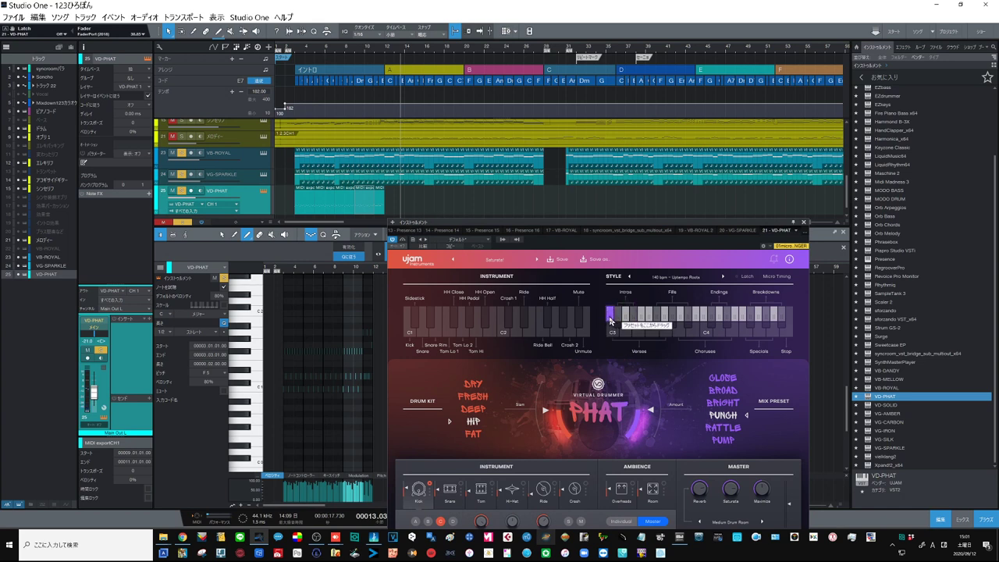
drag(610, 316, 401, 207)
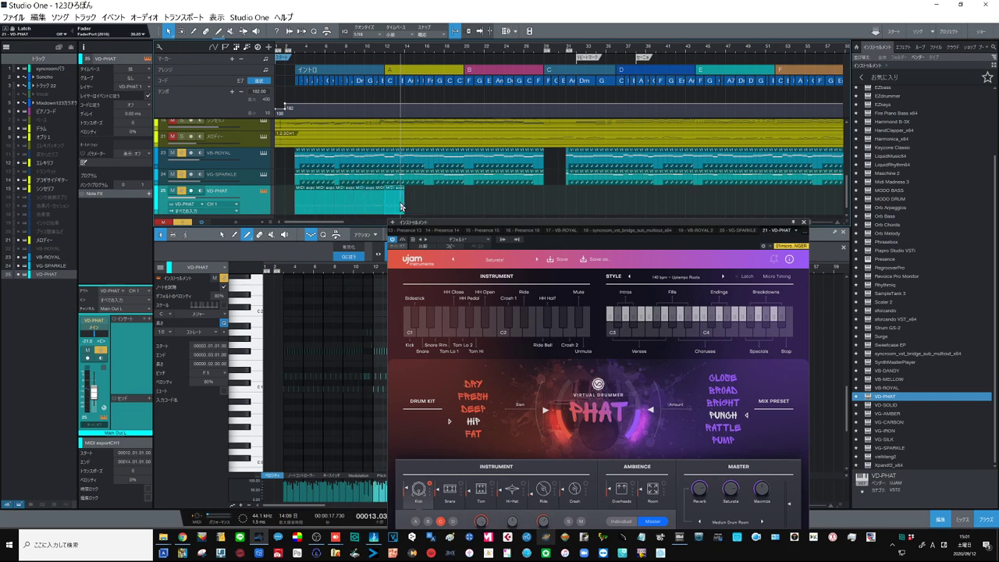
Step: Duplicate the section A verse event repeatedly until the drum pattern runs past the end of the song
key(d)
key(d)
key(d)
key(d)
key(d)
key(d)
key(d)
key(d)
key(d)
key(d)
key(d)
key(d)
key(d)
key(d)
key(d)
key(d)
key(d)
key(d)
key(d)
key(d)
key(d)
key(d)
key(d)
key(d)
key(d)
key(d)
key(d)
key(d)
key(d)
key(d)
key(d)
key(d)
key(d)
key(d)
key(d)
key(d)
key(d)
key(d)
key(d)
key(d)
key(d)
key(d)
key(d)
key(d)
key(d)
key(d)
key(d)
key(d)
key(d)
key(d)
key(d)
key(d)
key(d)
key(d)
key(d)
key(d)
key(d)
key(d)
key(d)
key(d)
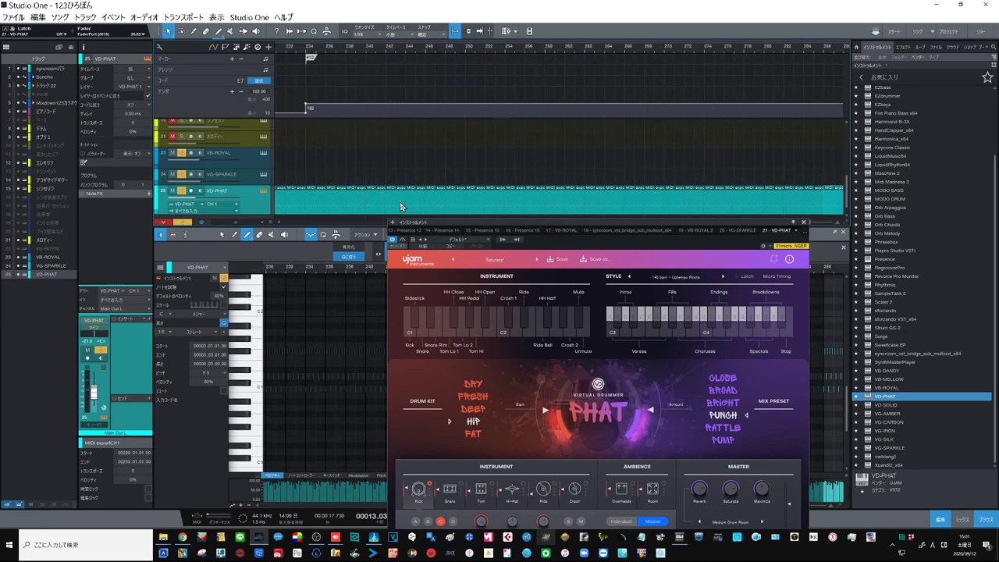
Step: Delete all surplus VD-PHAT events that extend beyond the end of the bass and guitar tracks
drag(439, 52, 441, 39)
drag(595, 192, 363, 196)
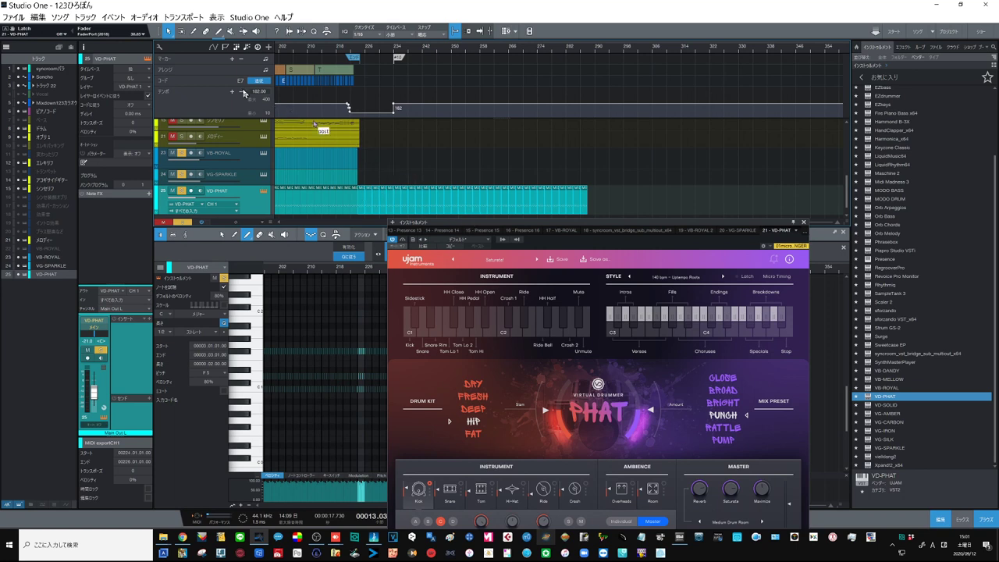
click(207, 34)
click(579, 201)
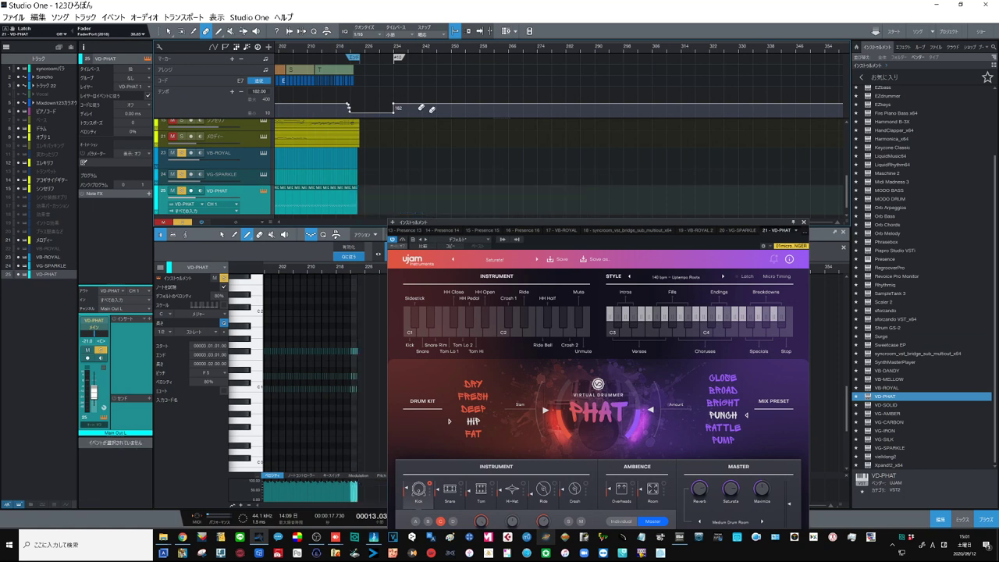
Step: Erase the VD-PHAT events in the two breaks at the start of sections L and C, matching the bass and guitar gaps
drag(412, 51, 443, 50)
drag(314, 51, 360, 78)
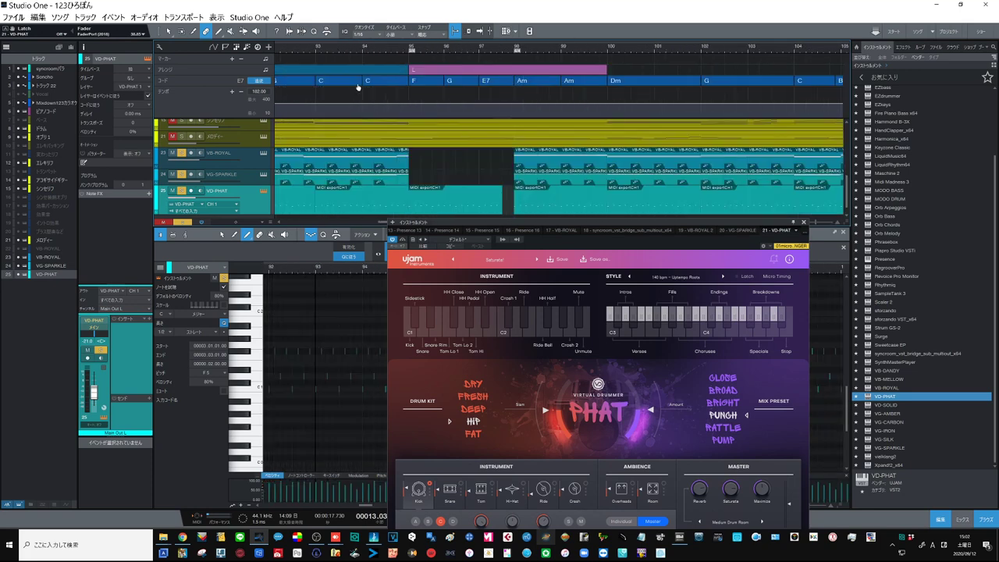
alt+click(494, 195)
drag(382, 52, 671, 33)
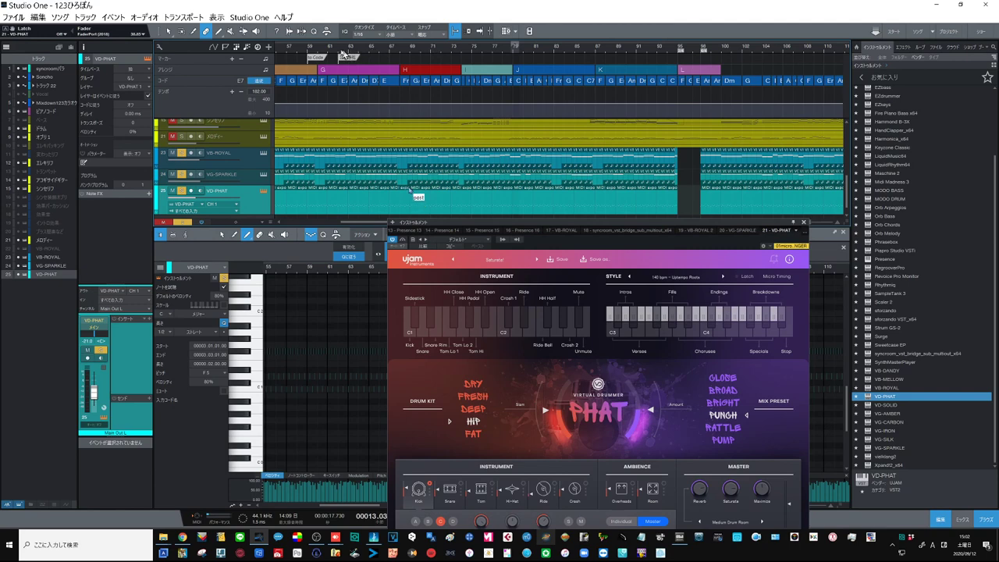
drag(330, 52, 339, 74)
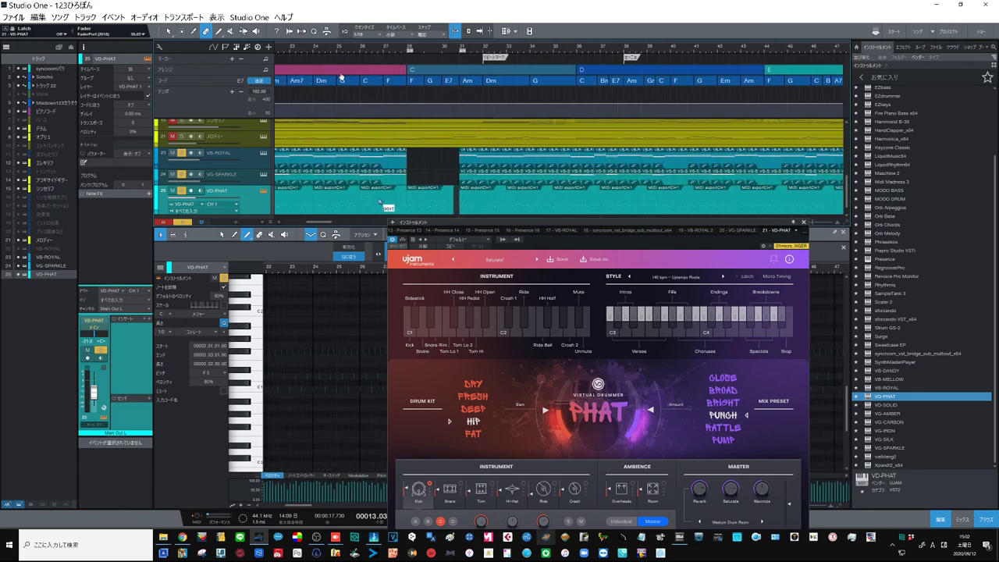
click(420, 199)
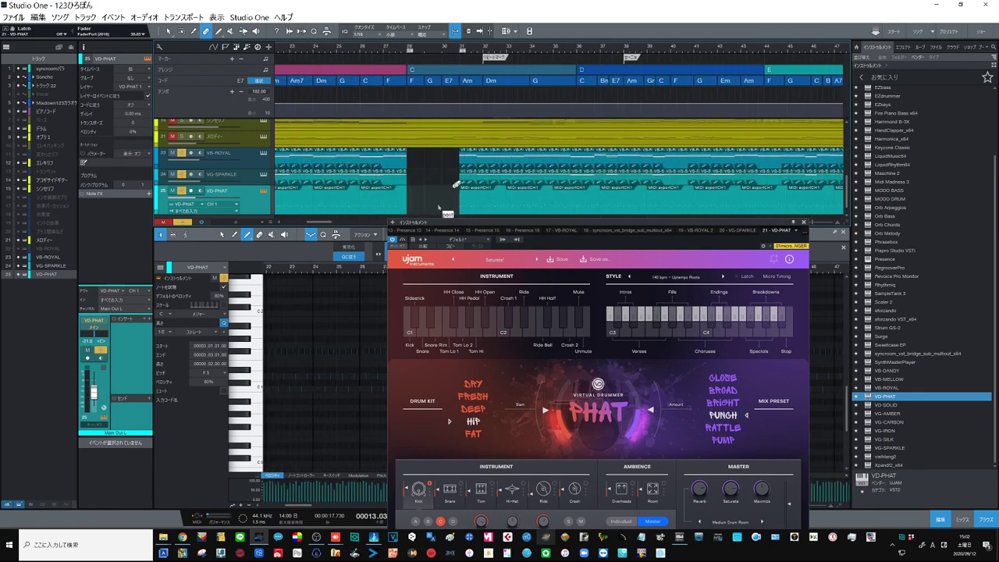
Step: Move the playhead to bar 2 at the start of the song and close the VD-PHAT instrument window
drag(435, 50, 445, 43)
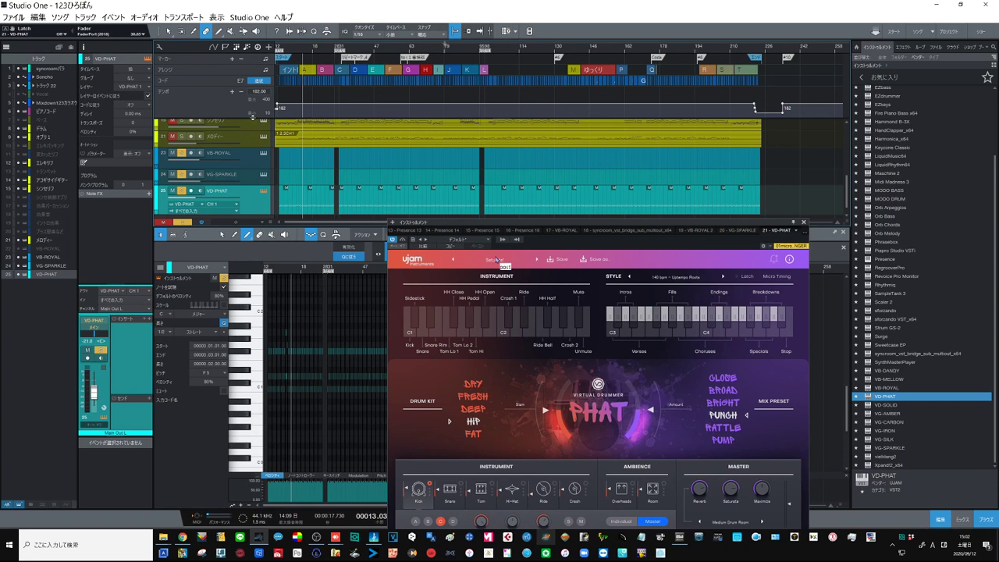
click(278, 49)
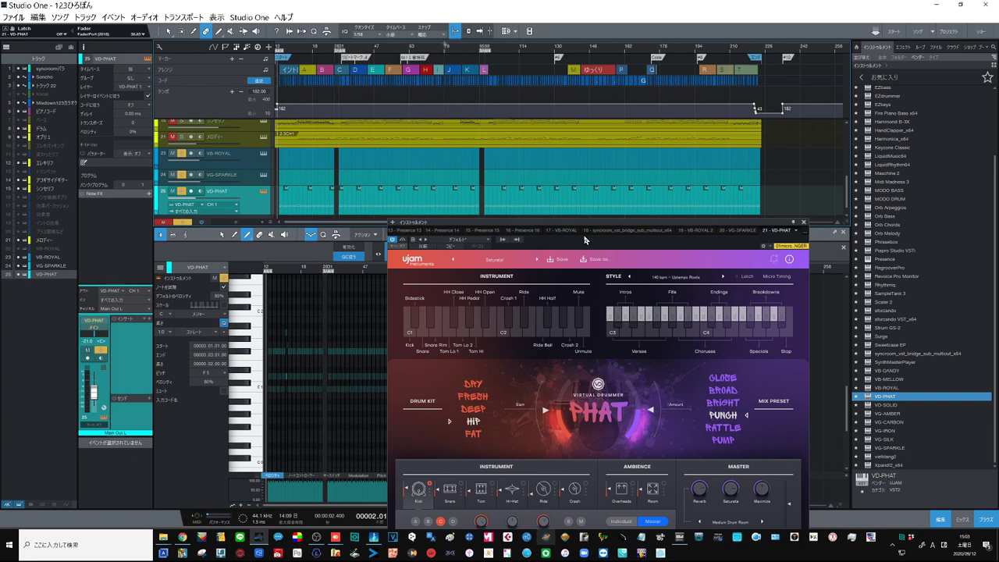
click(804, 223)
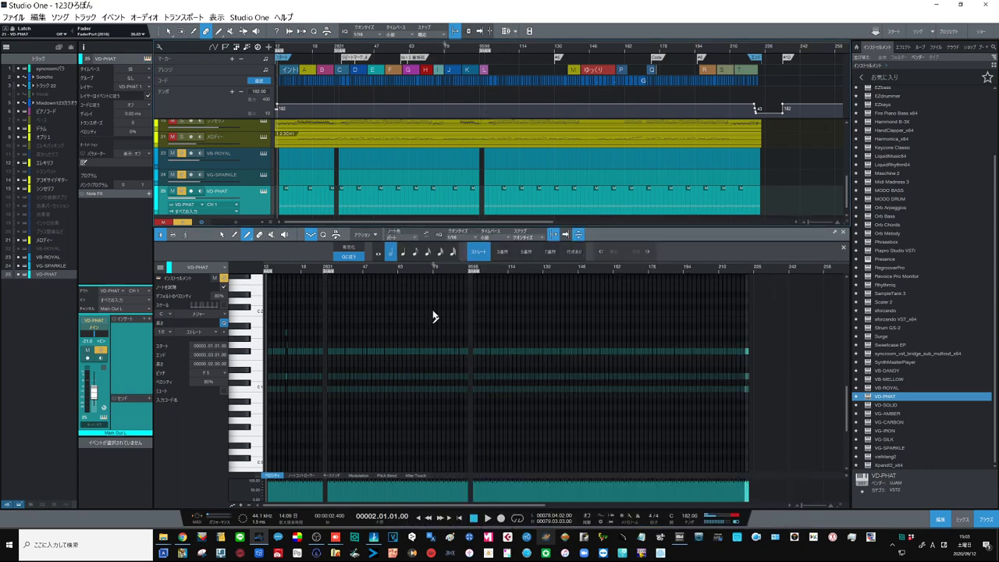
Step: Play the song from bar 2 to audition the VD-PHAT drums with the VB-ROYAL bass and VG-SPARKLE guitar
click(487, 518)
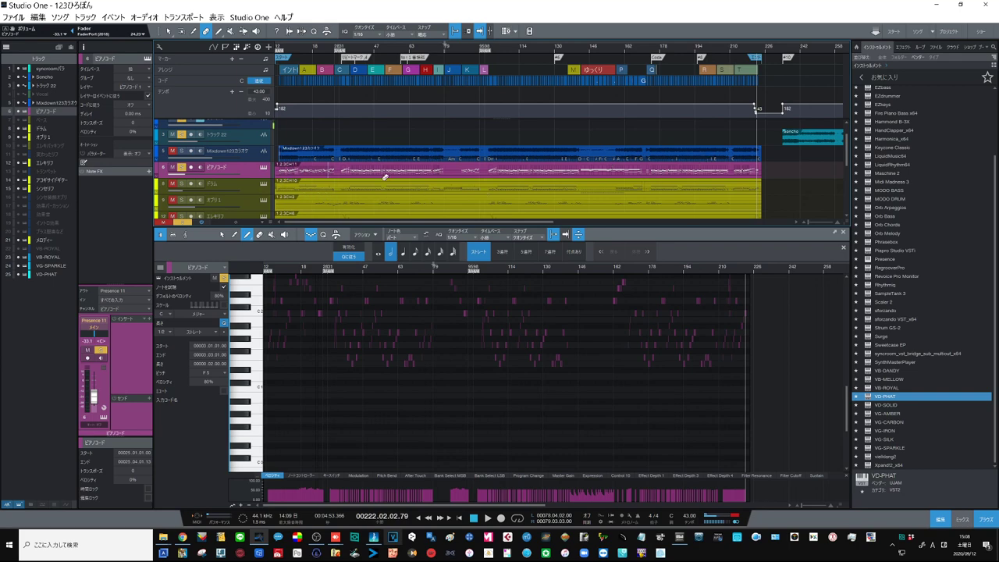
Step: Hide the original ドラム track and solo the オブリ1, エレキリフ, アコギサイドギター, シンセリフ and メロディー tracks
scroll(248, 206, down, 1)
scroll(244, 208, down, 5)
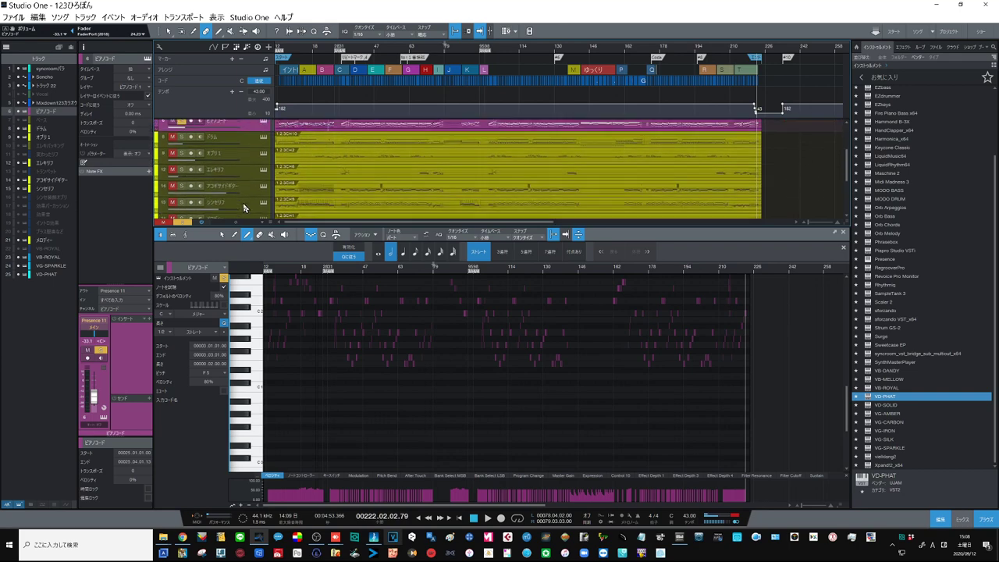
scroll(244, 212, up, 1)
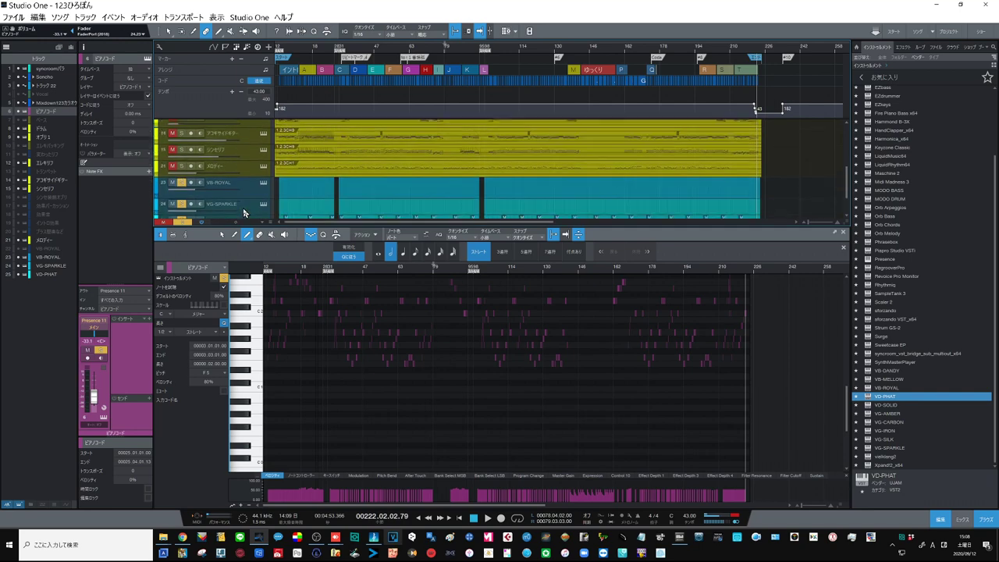
scroll(244, 212, up, 1)
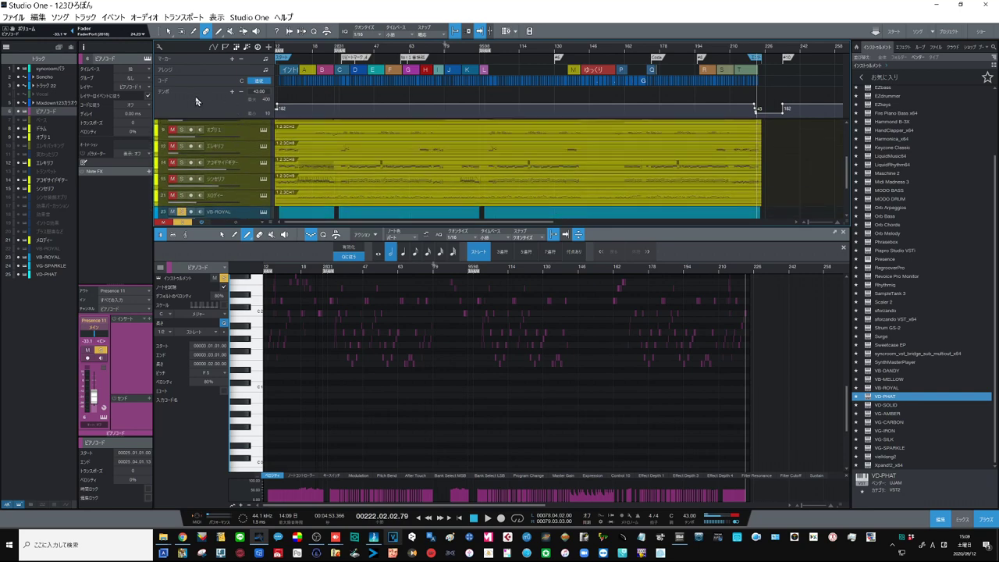
scroll(218, 184, up, 2)
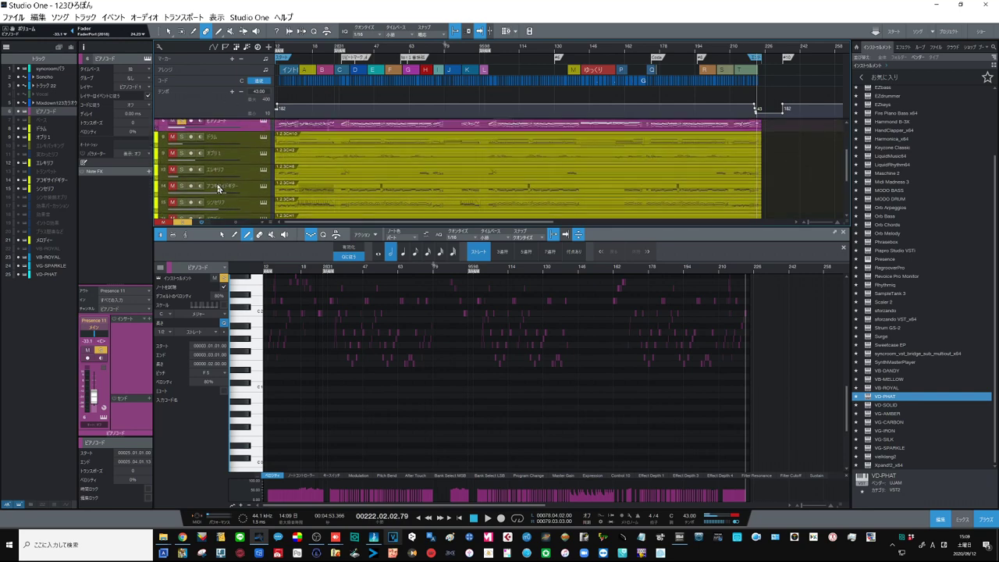
click(237, 139)
scroll(225, 179, down, 1)
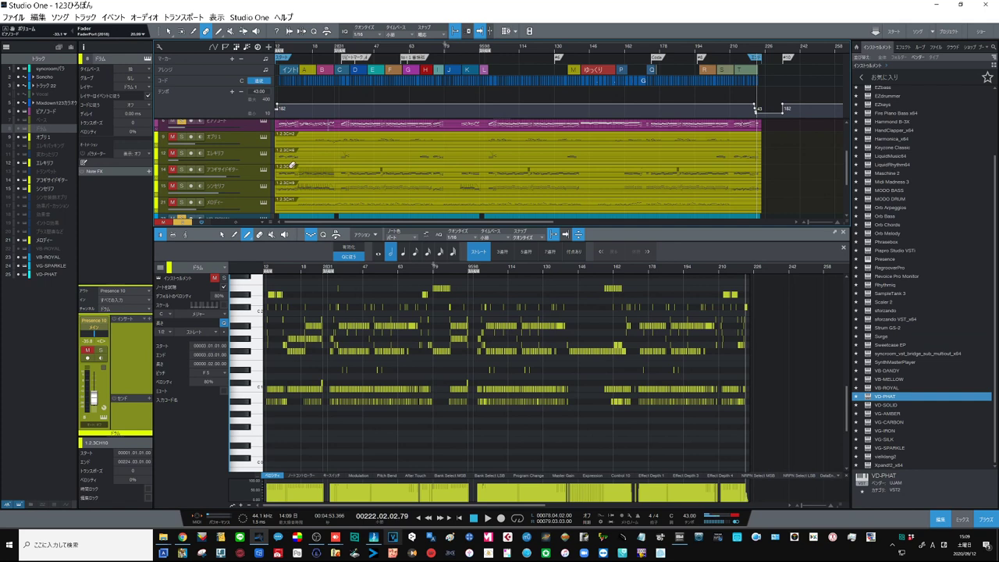
key(s)
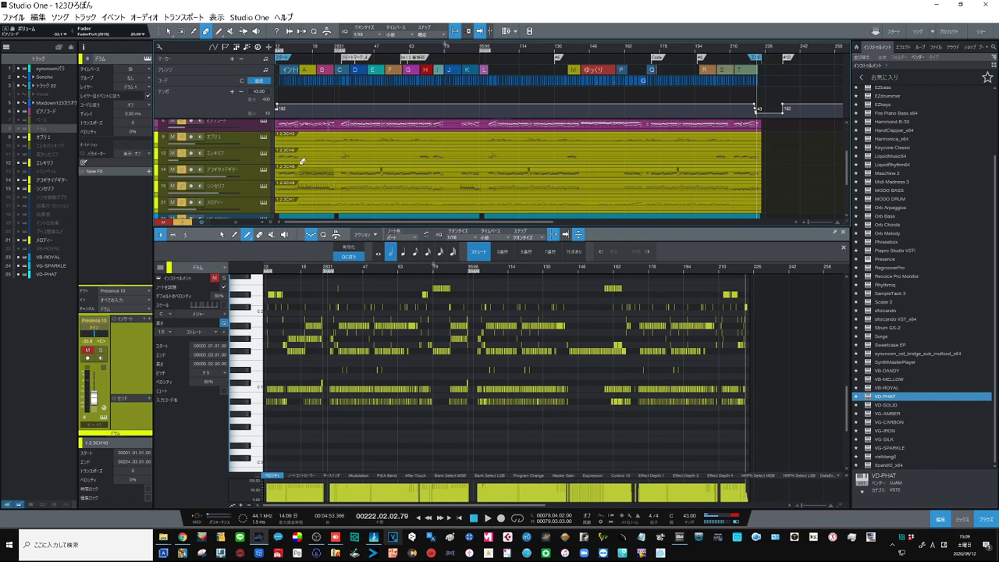